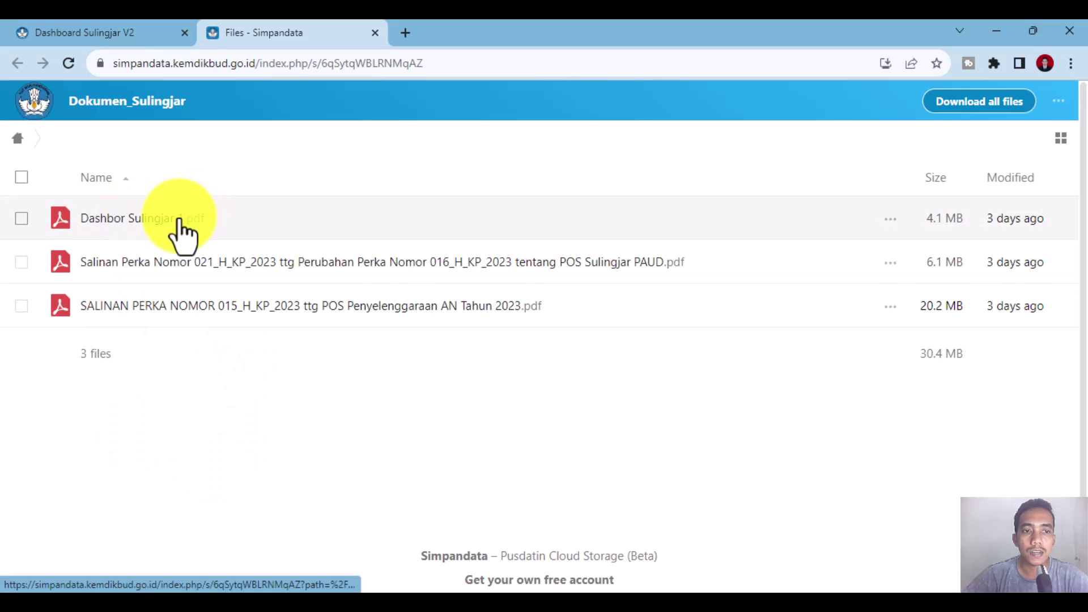
# Return to the Dashboard Sulingjar general information page and review its survey description and implementation schedule
pyautogui.click(126, 33)
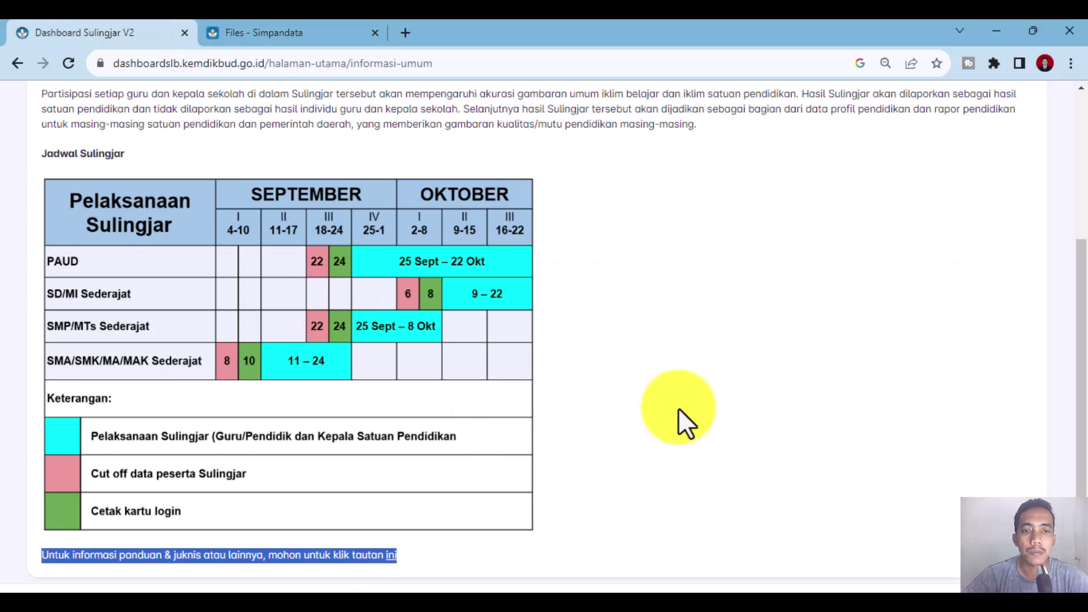
pyautogui.scroll(5, 678, 451)
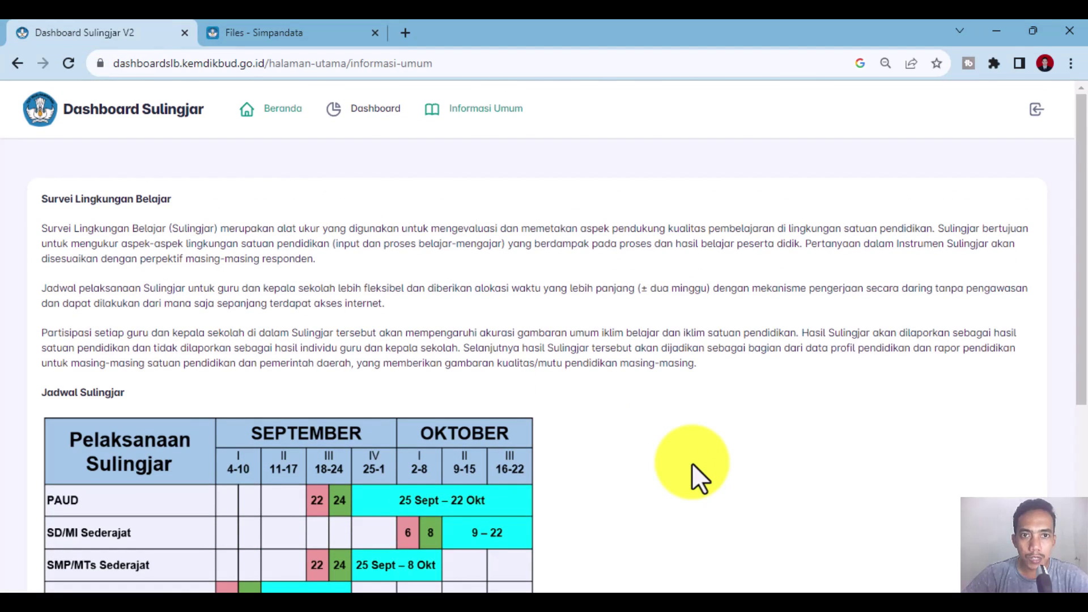
pyautogui.scroll(-4, 692, 462)
pyautogui.scroll(2, 623, 479)
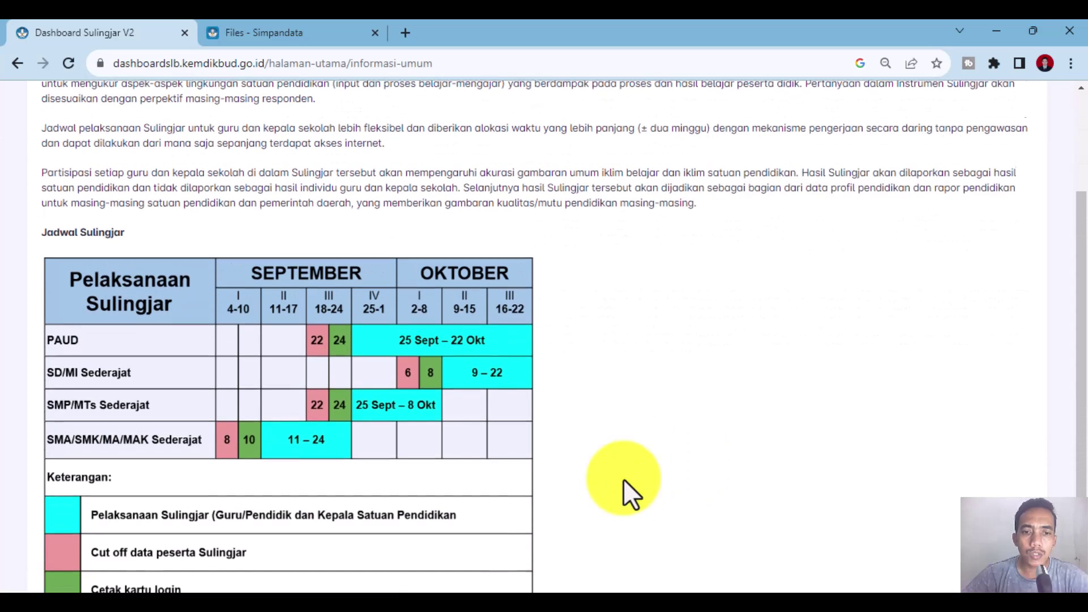
pyautogui.scroll(3, 645, 420)
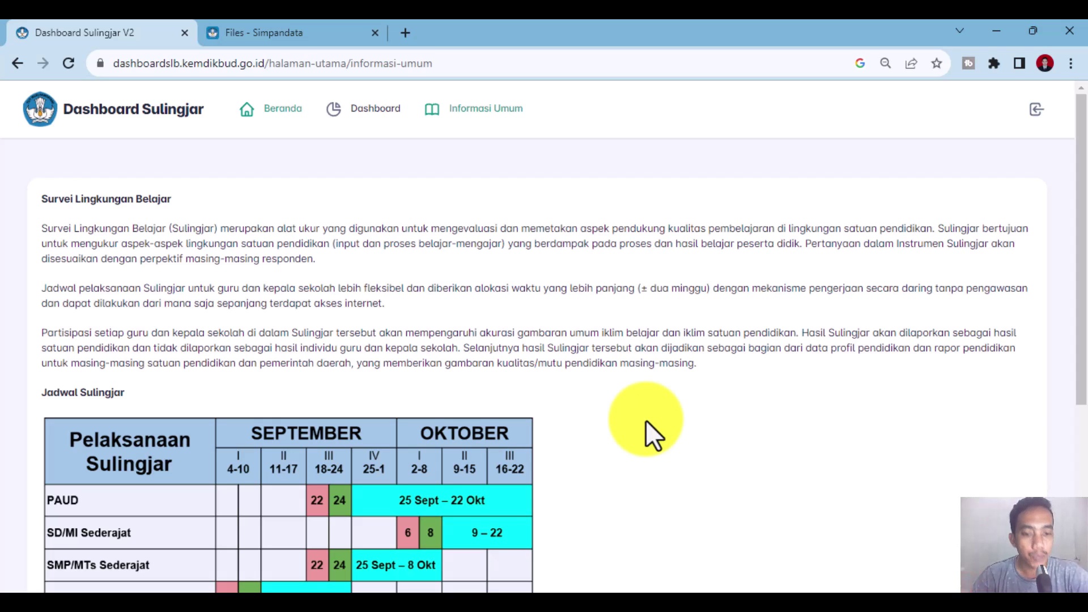
# Find and open the SDM Pusdatin site in a new browser tab and dismiss its update notice
pyautogui.click(405, 32)
pyautogui.write('sdm')
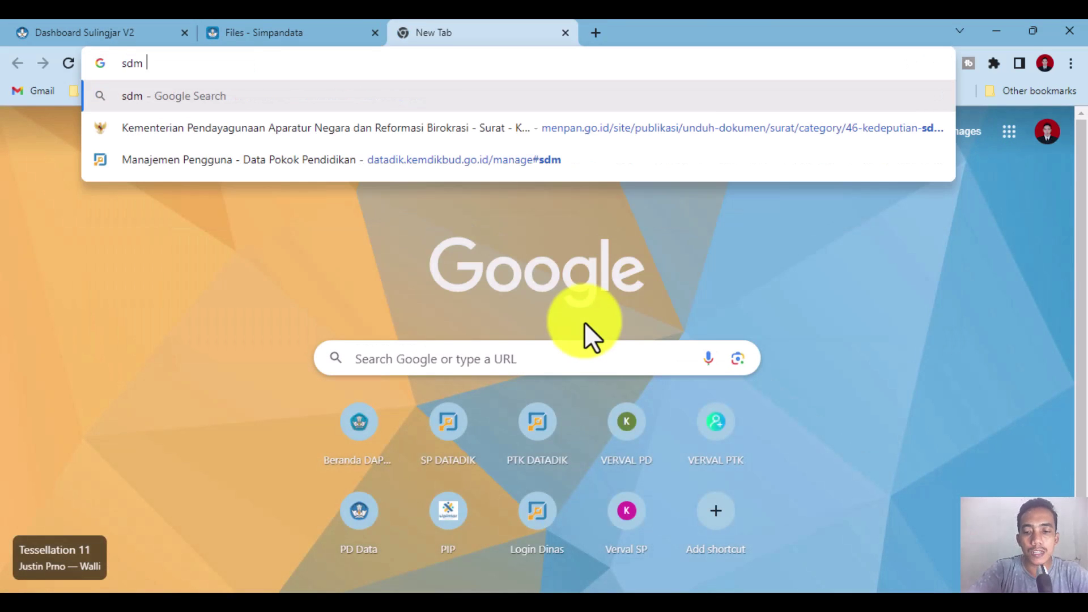
pyautogui.write(' pus')
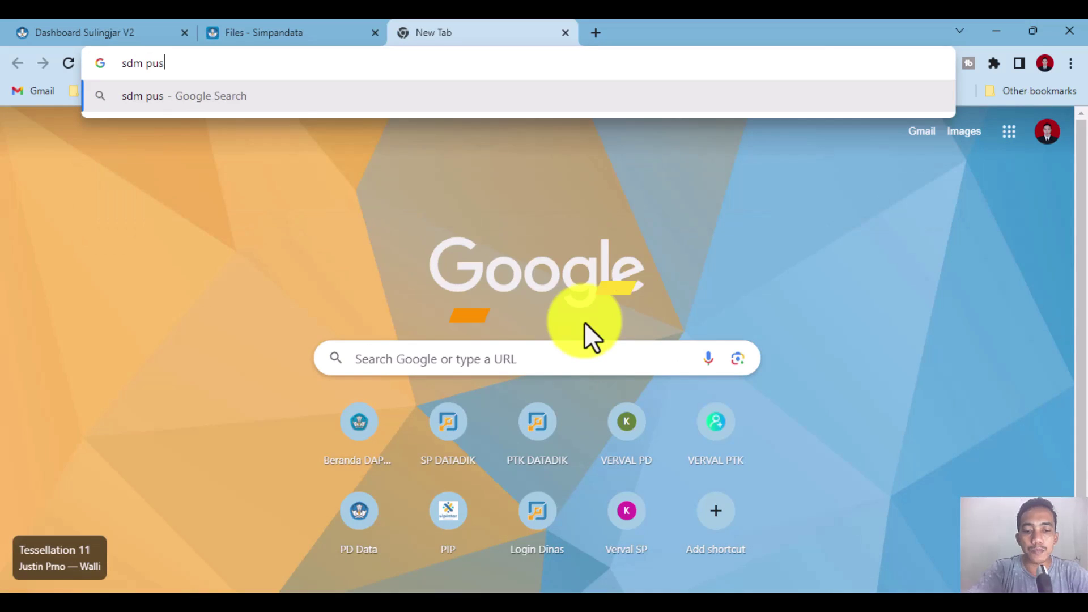
pyautogui.write('tain')
pyautogui.press('Return')
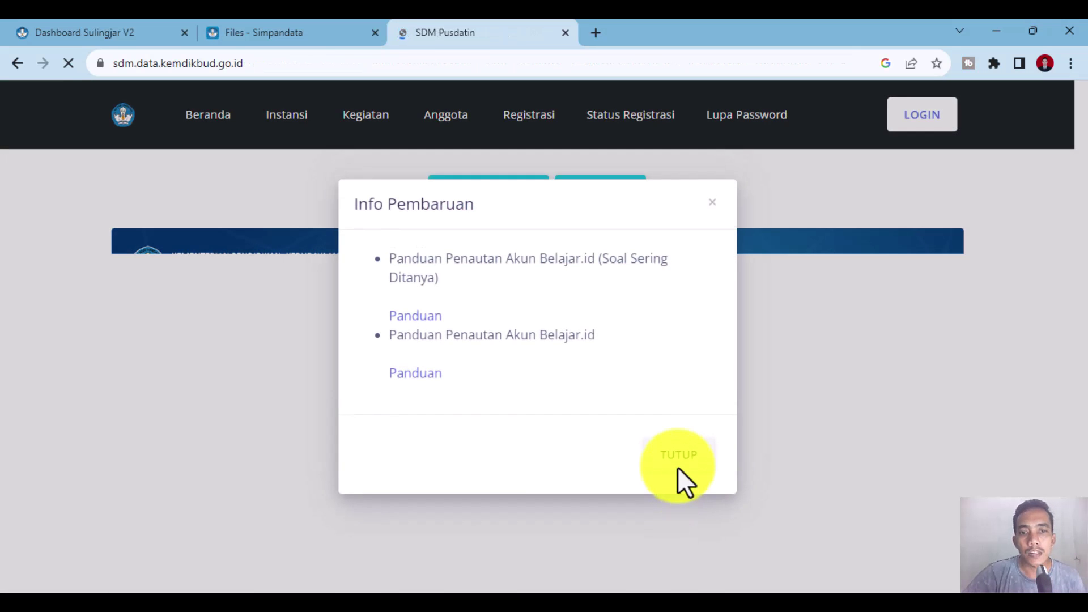
pyautogui.click(678, 469)
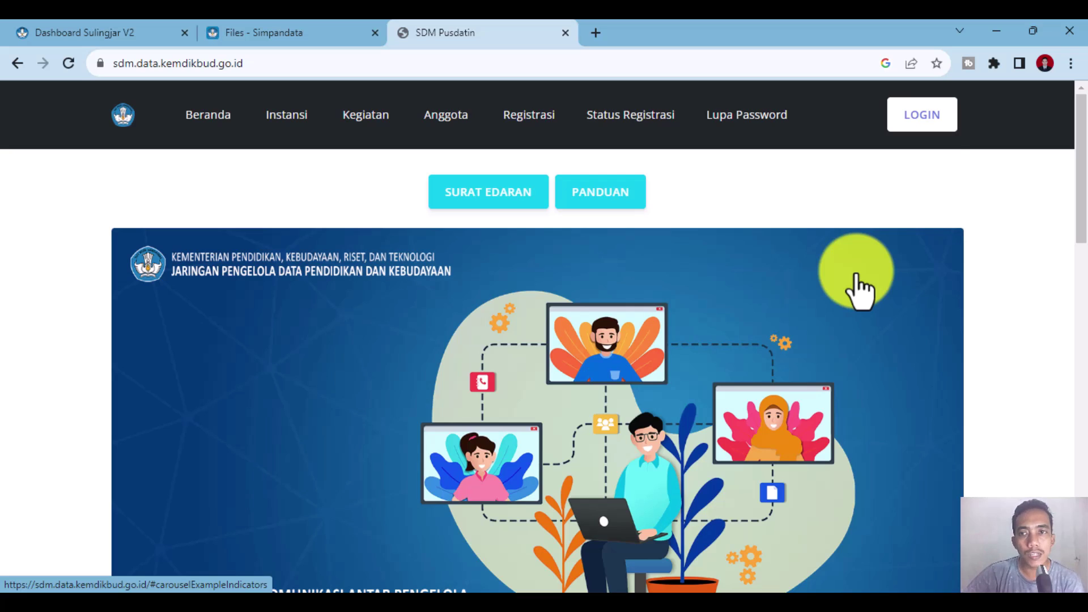
# Log in to the SDM Pusdatin account and dismiss the update notice
pyautogui.click(924, 116)
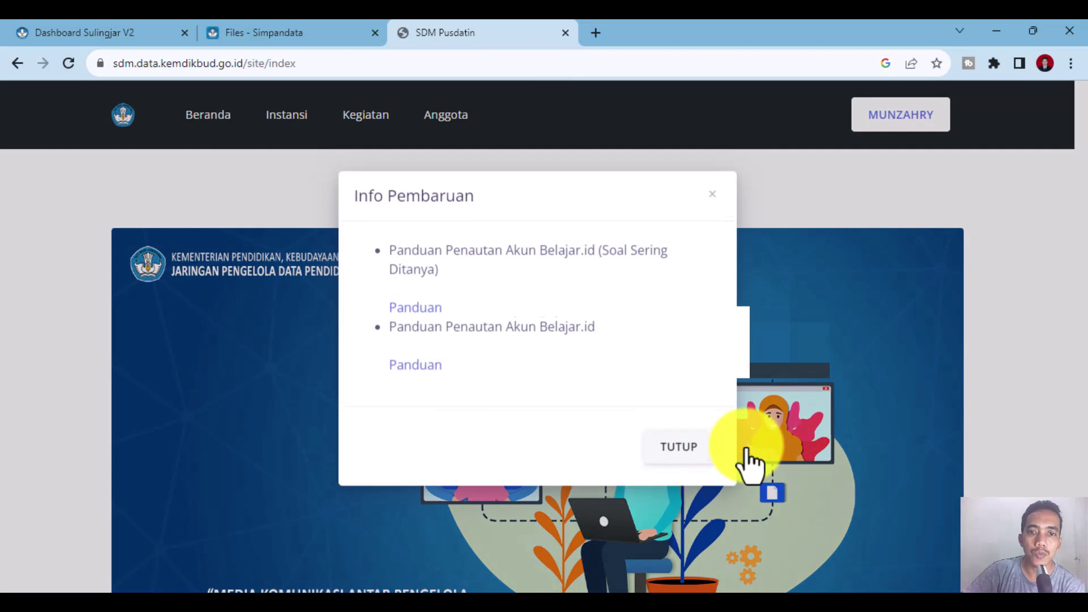
pyautogui.click(692, 453)
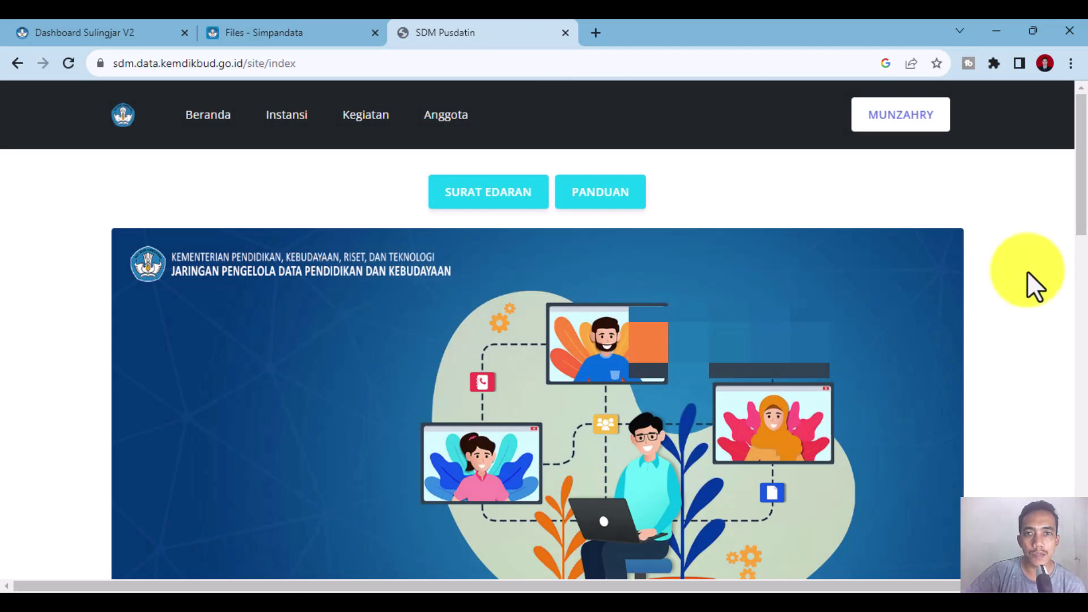
pyautogui.click(599, 35)
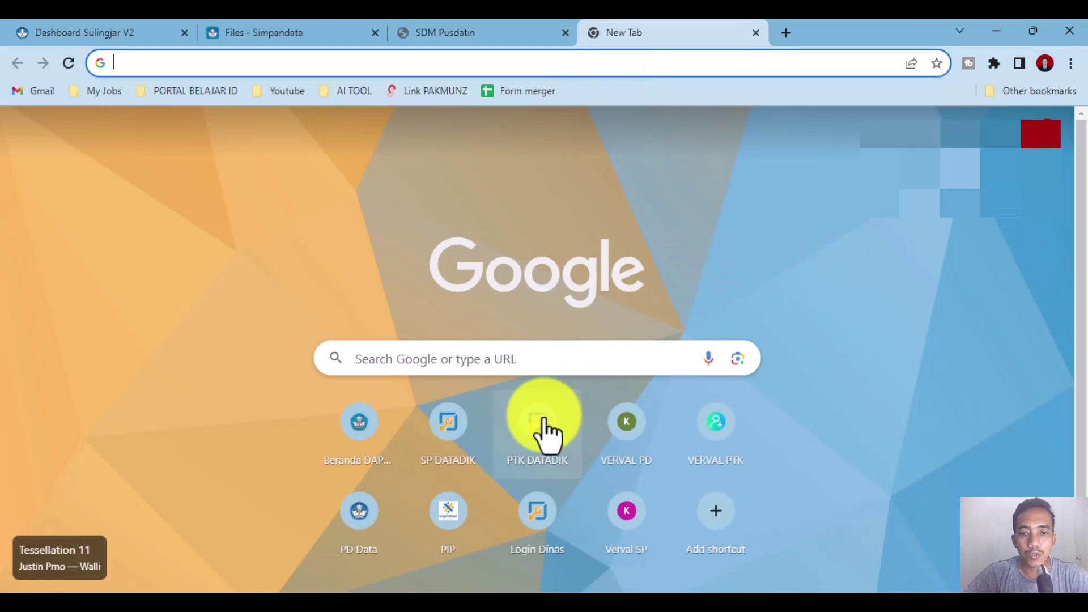
pyautogui.click(637, 450)
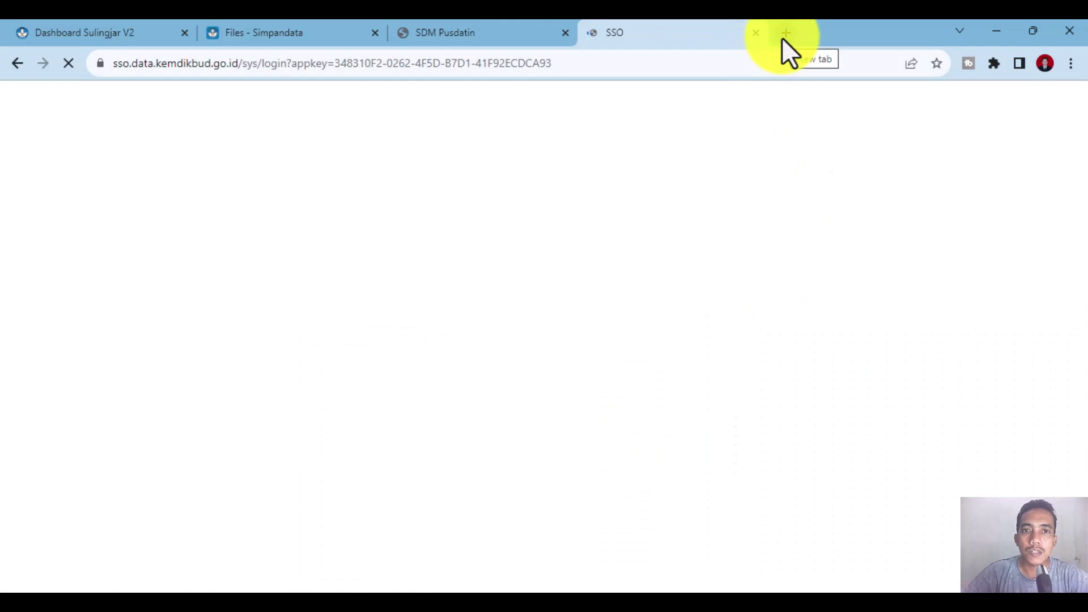
pyautogui.click(784, 34)
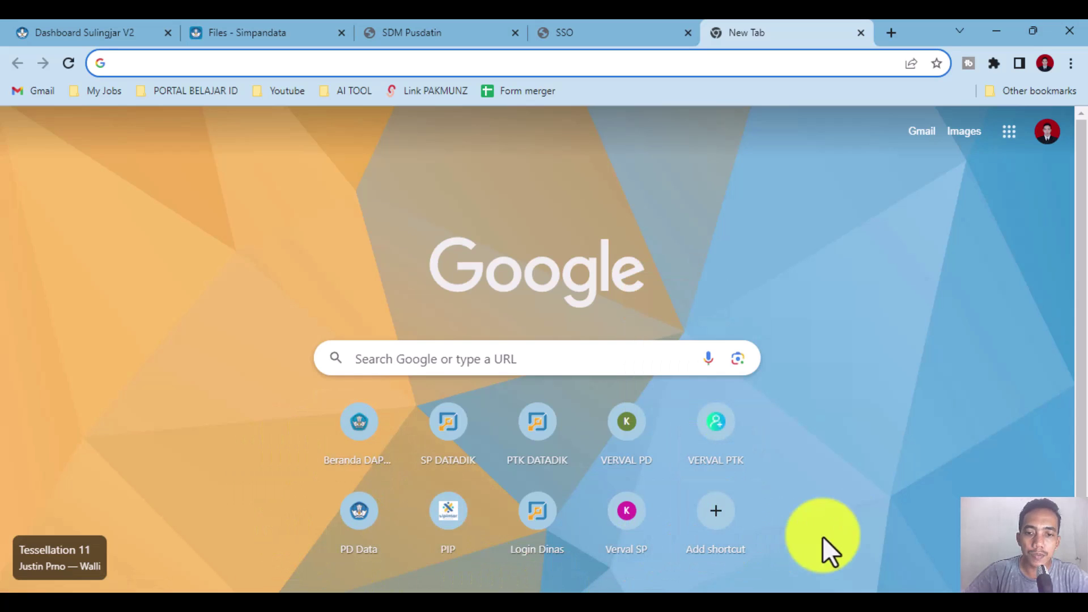
pyautogui.click(859, 32)
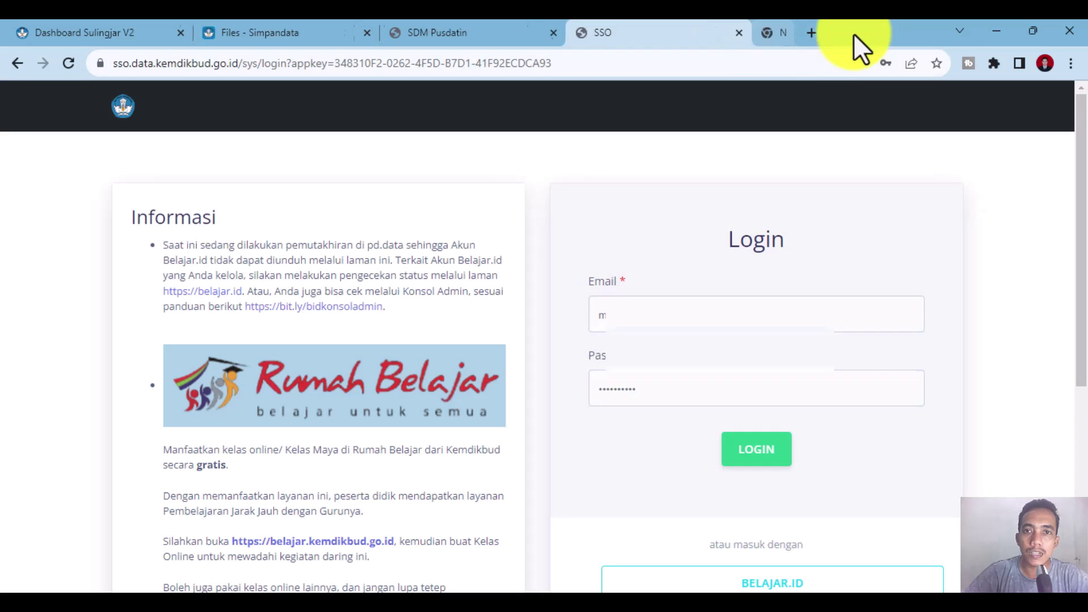
pyautogui.click(756, 33)
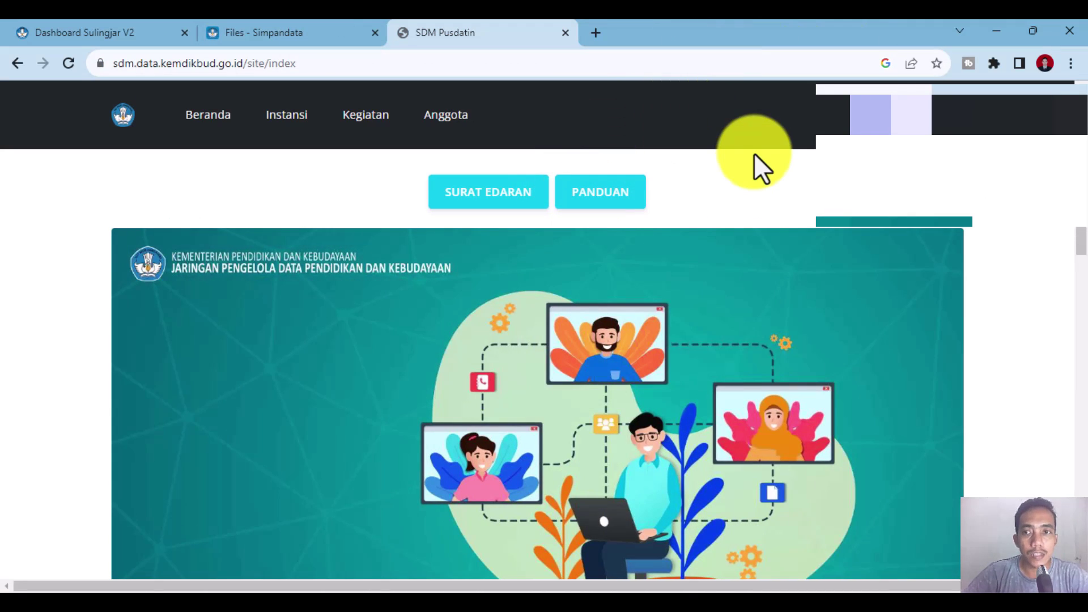
# Log out of the SDM Pusdatin account and dismiss the update notice on the home page
pyautogui.click(847, 108)
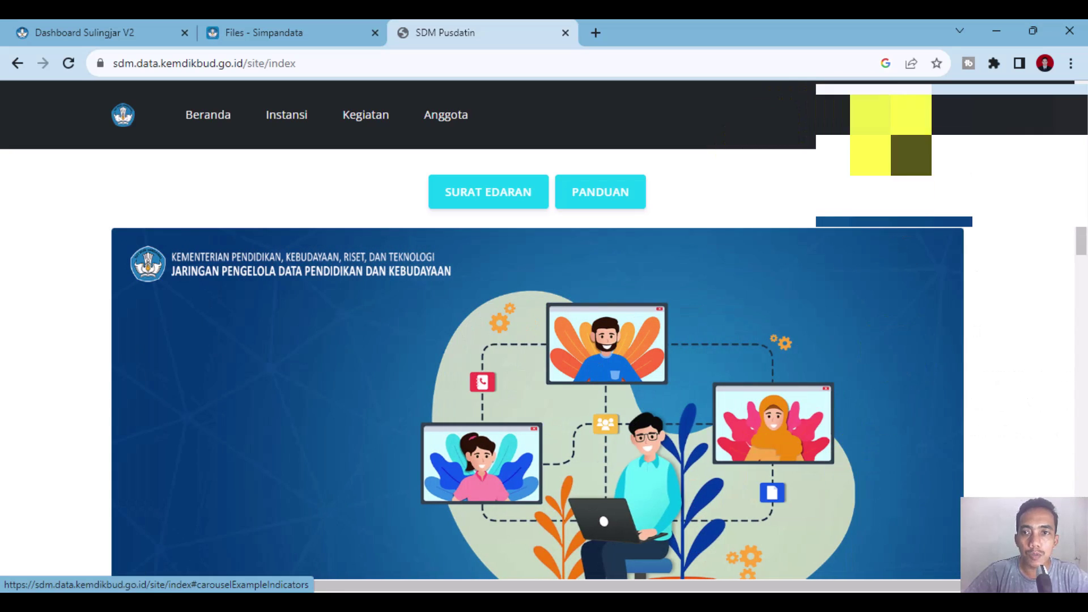
pyautogui.moveTo(890, 131)
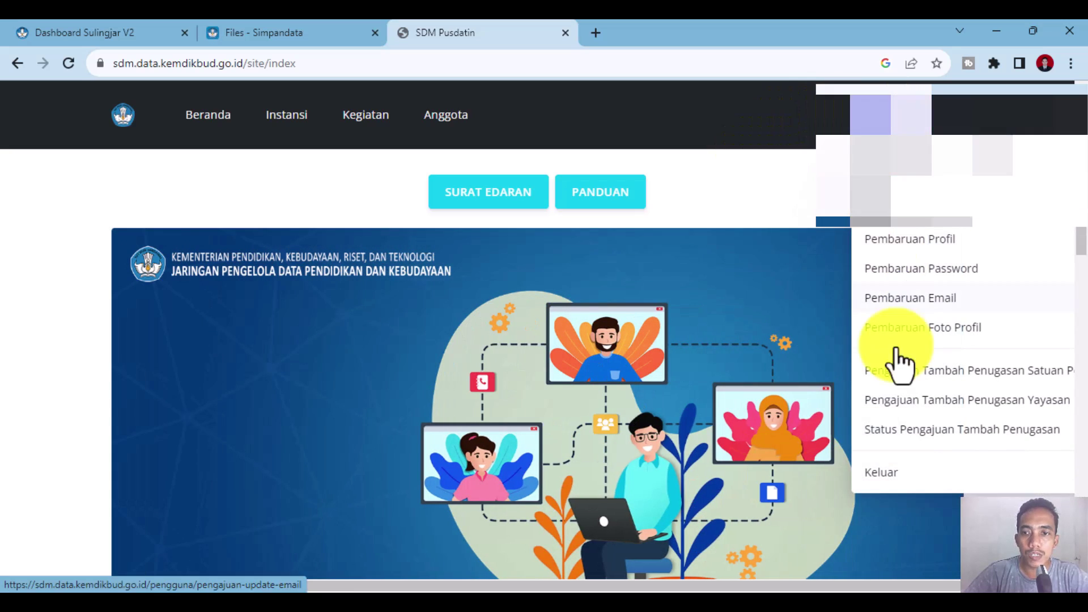
pyautogui.click(887, 474)
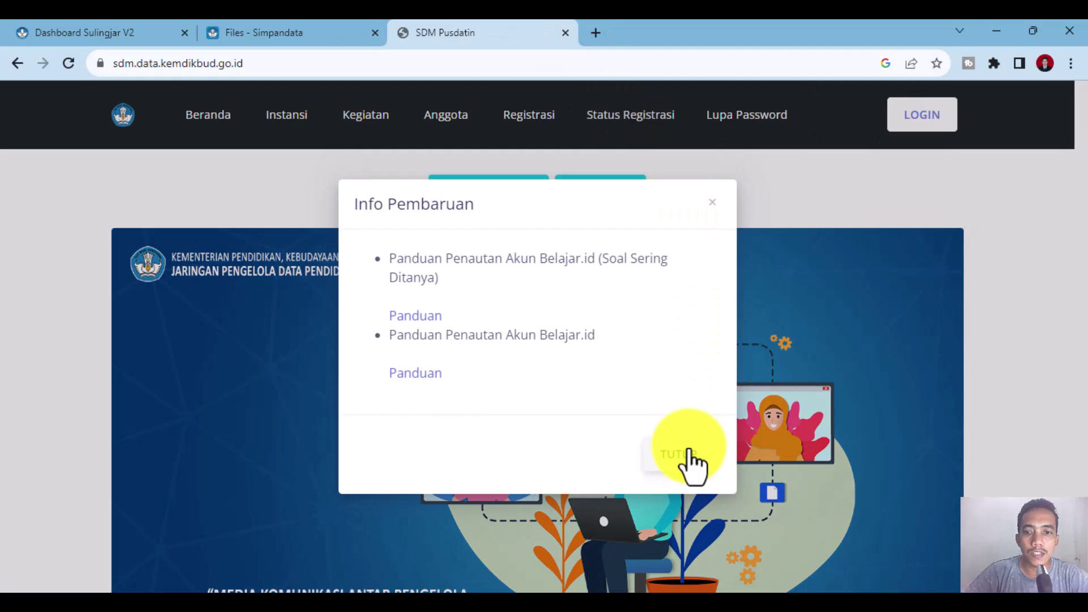
pyautogui.click(683, 452)
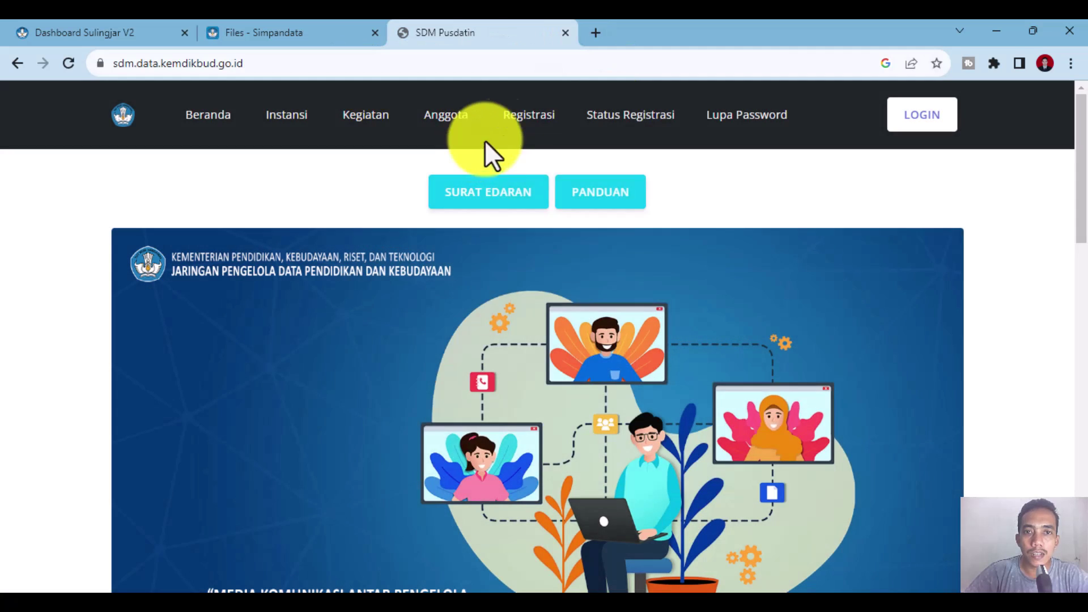
# Open the Pendaftaran Anggota Satuan Pendidikan registration form and examine its biodata and school fields
pyautogui.click(521, 129)
pyautogui.click(532, 283)
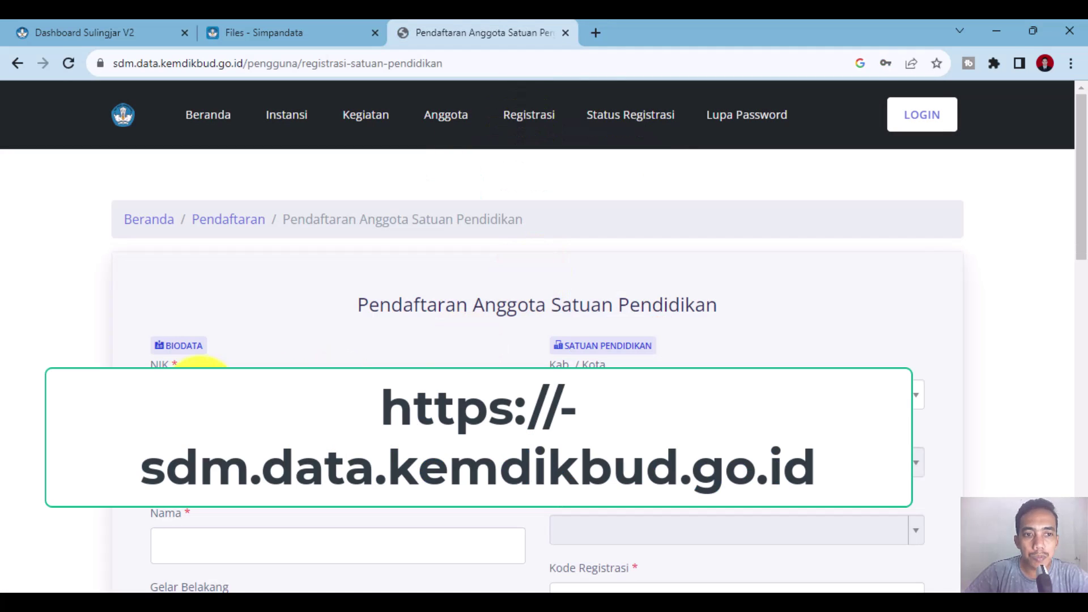
pyautogui.scroll(-3, 202, 377)
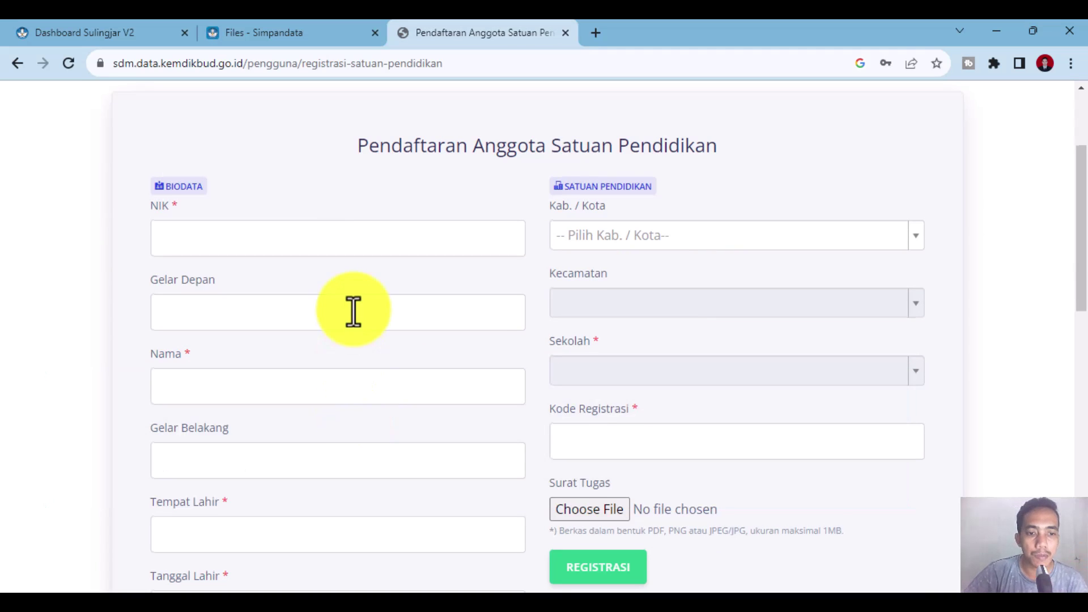
pyautogui.scroll(-6, 353, 311)
pyautogui.scroll(3, 619, 491)
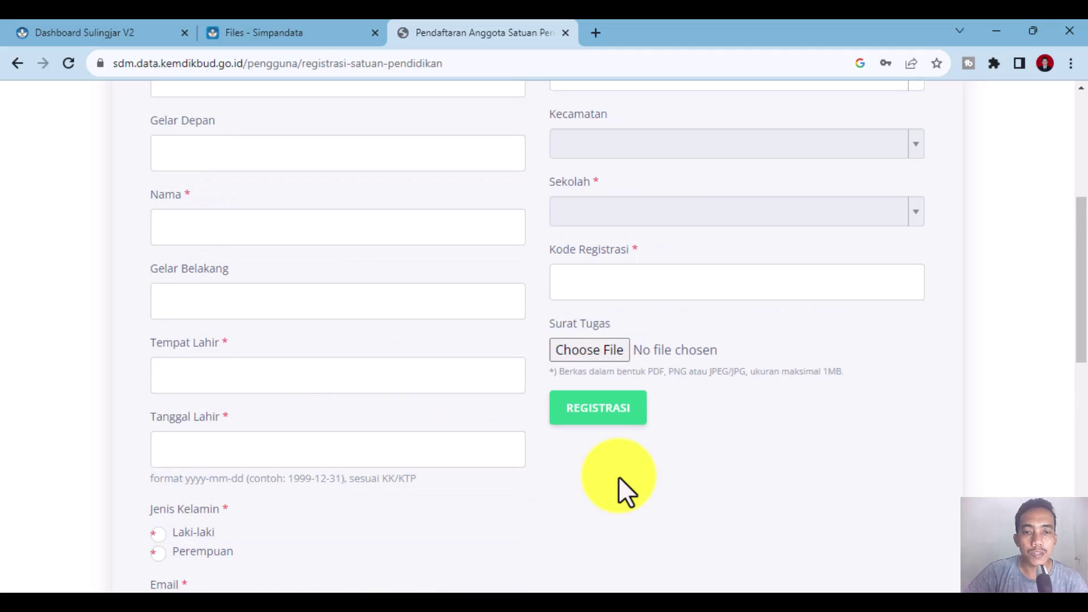
pyautogui.scroll(6, 619, 480)
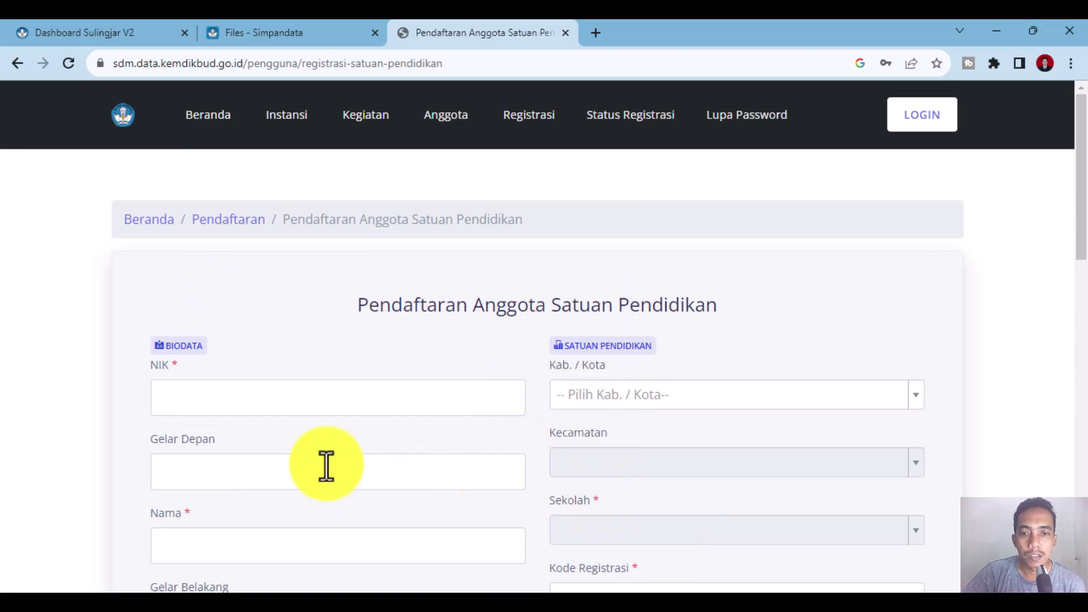
pyautogui.scroll(-4, 332, 382)
pyautogui.scroll(-4, 365, 547)
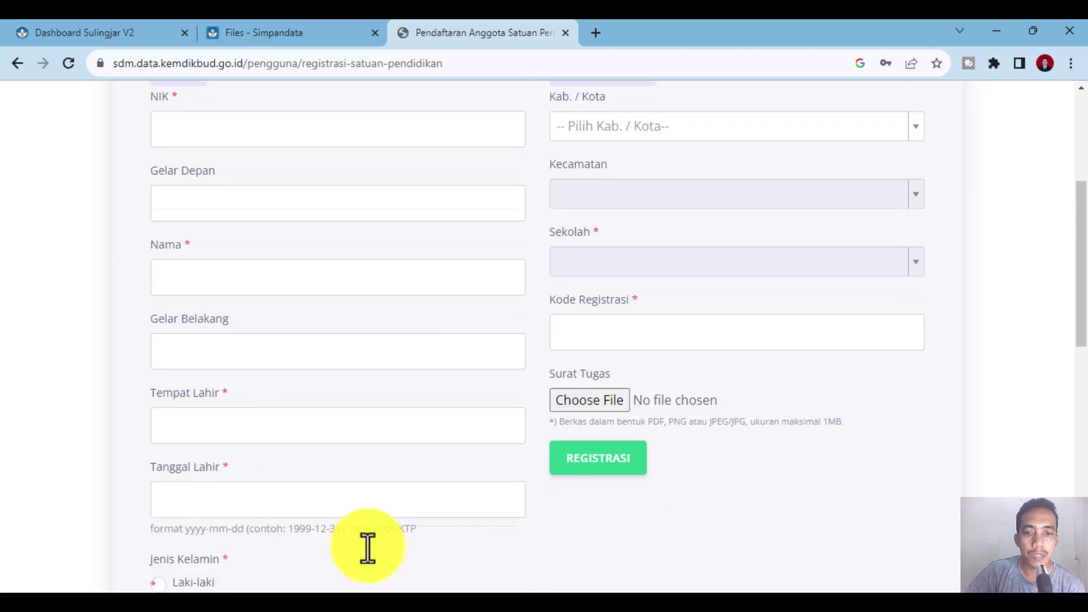
pyautogui.scroll(-5, 373, 542)
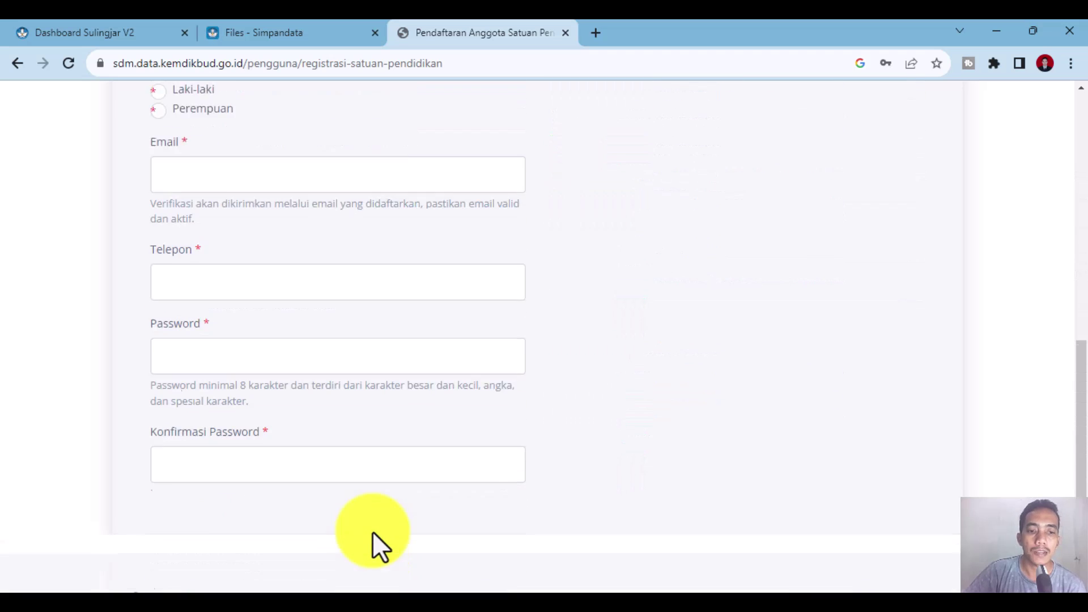
pyautogui.scroll(7, 430, 219)
pyautogui.scroll(4, 484, 429)
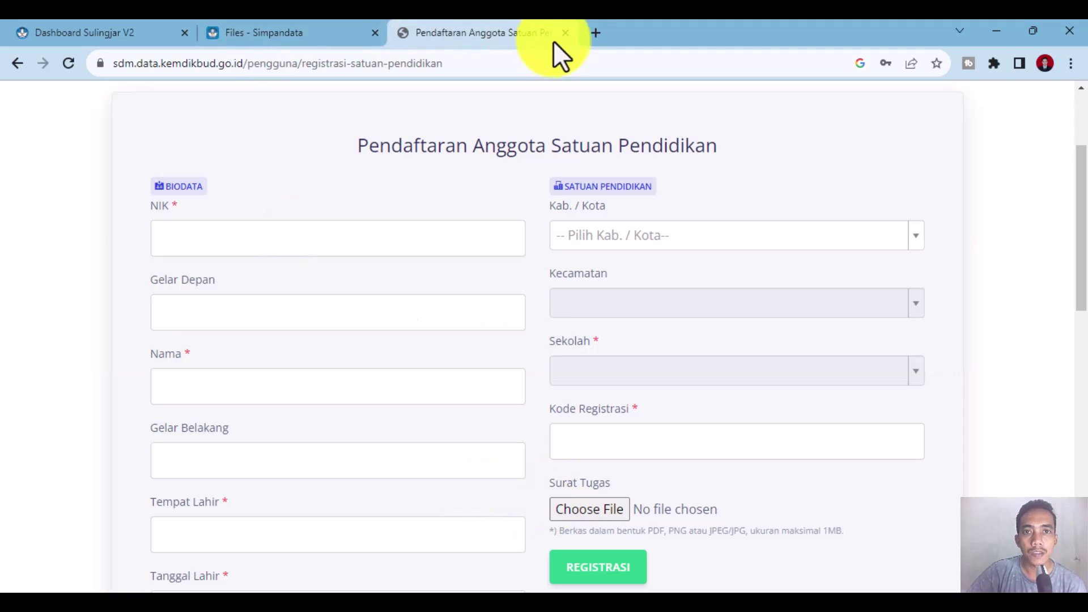
# Close the registration form and open the VERVAL PTK login page in a new browser tab
pyautogui.click(565, 32)
pyautogui.click(91, 32)
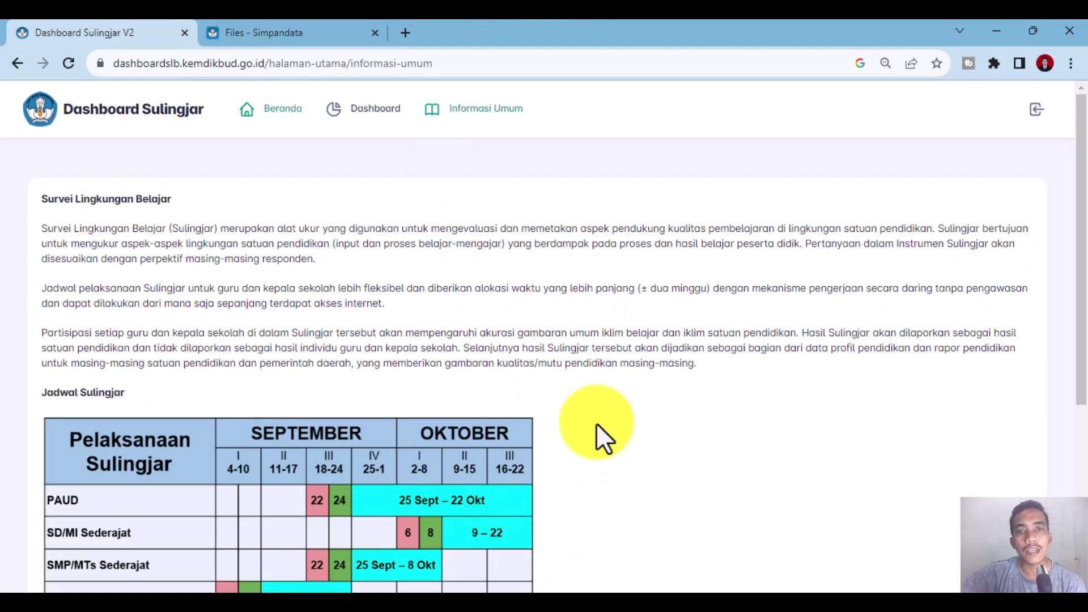
pyautogui.click(407, 32)
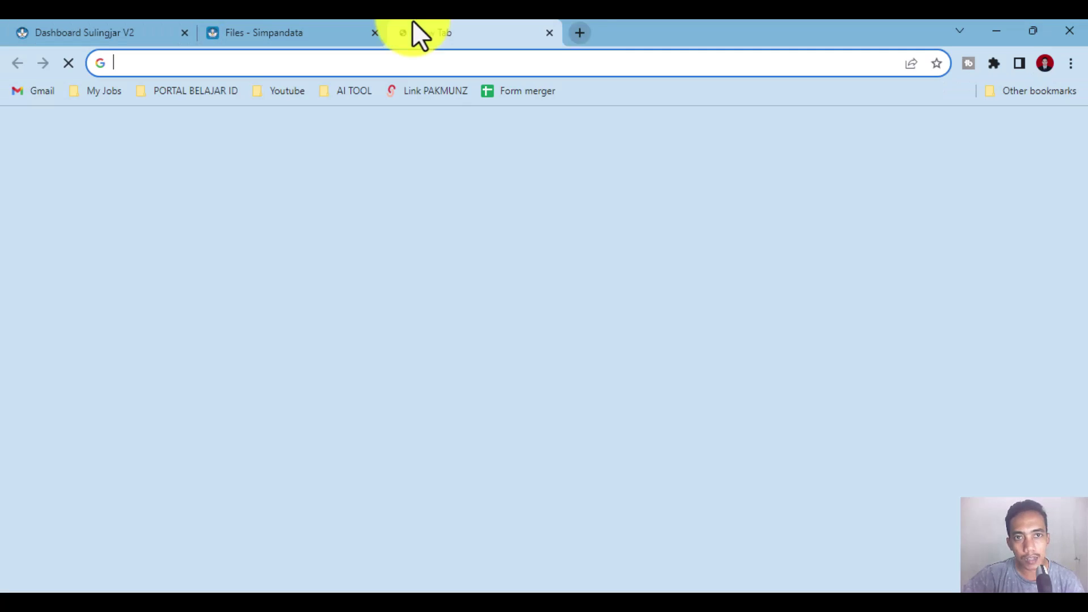
pyautogui.click(734, 456)
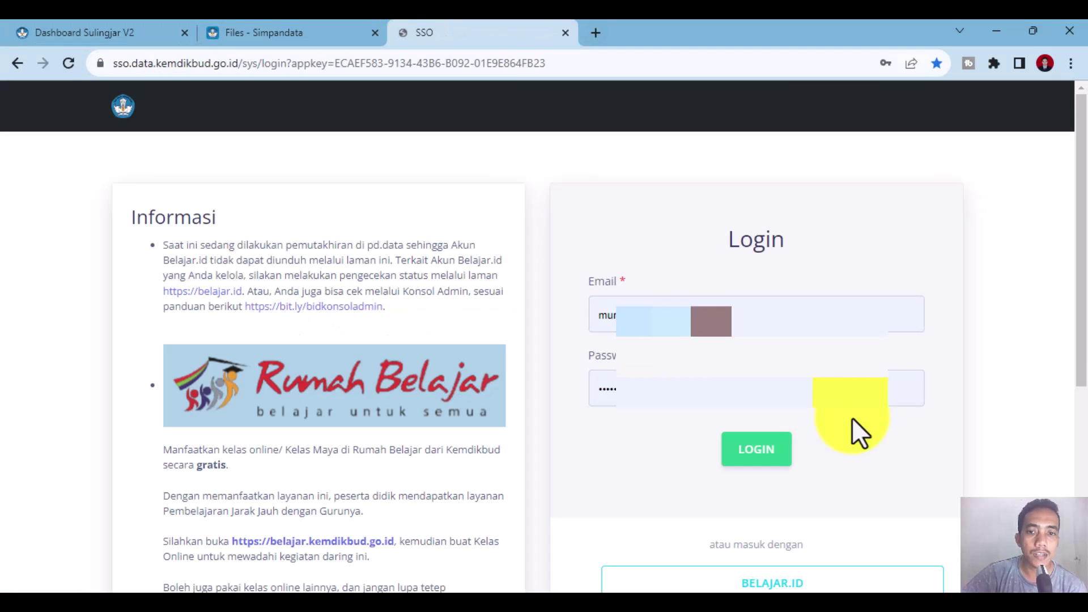
# Log in to VERVAL PTK with the prefilled credentials, choose the first listed institution, and dismiss the update notice
pyautogui.click(775, 446)
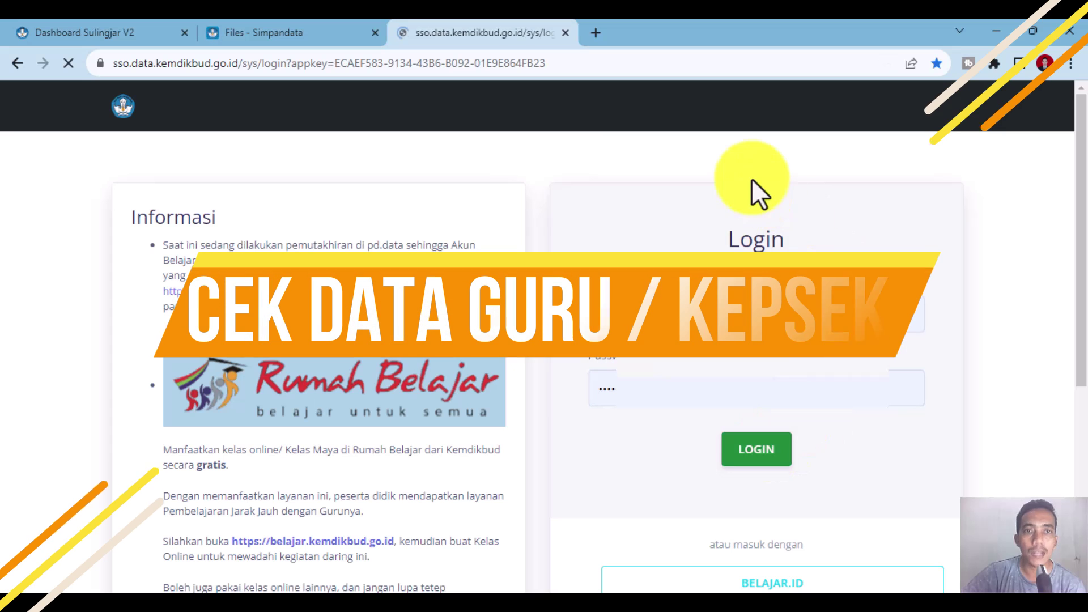
pyautogui.click(487, 377)
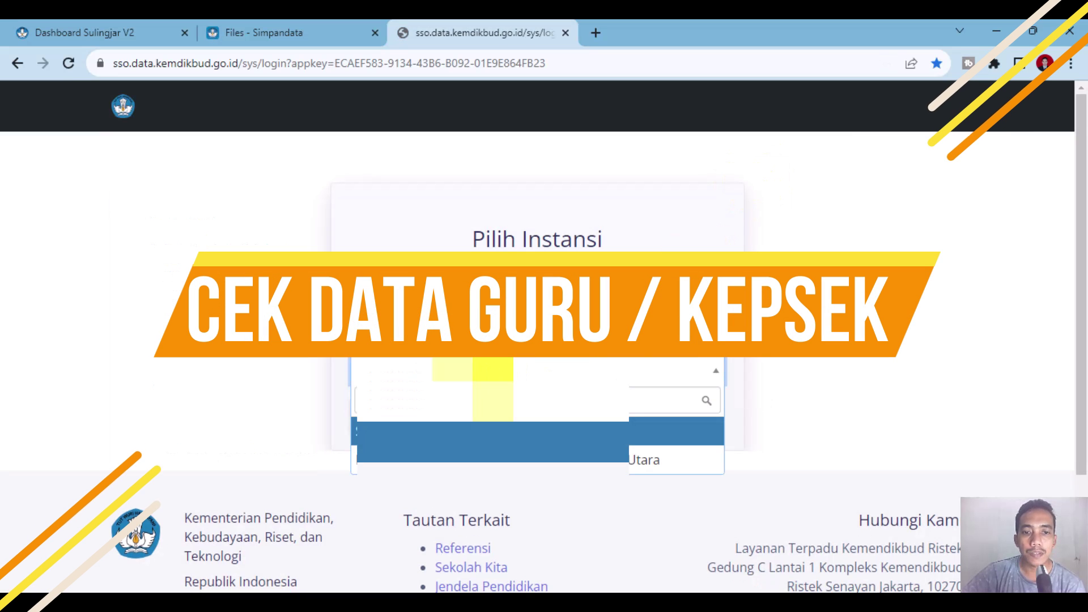
pyautogui.click(473, 432)
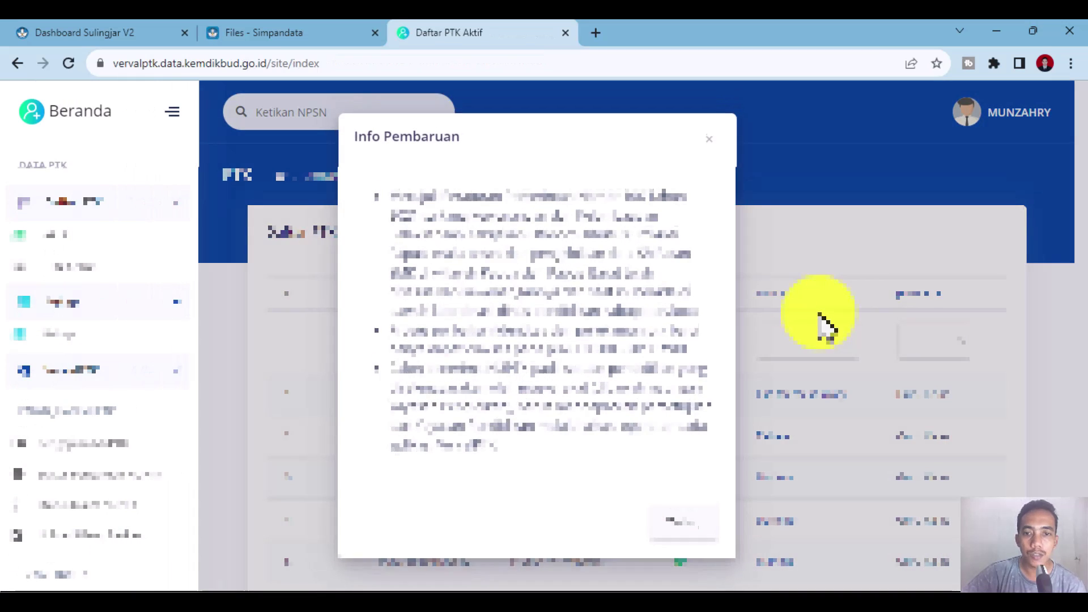
pyautogui.click(687, 527)
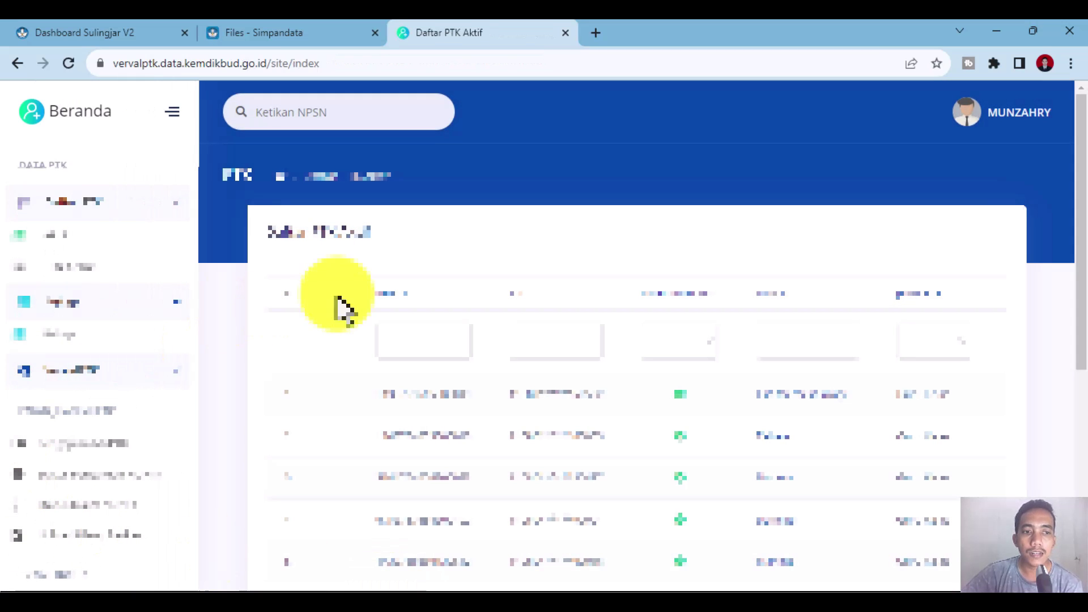
# Examine the Daftar PTK Aktif table and the options of its Valid Dukcapil filter without applying one
pyautogui.scroll(-5, 85, 487)
pyautogui.scroll(5, 57, 431)
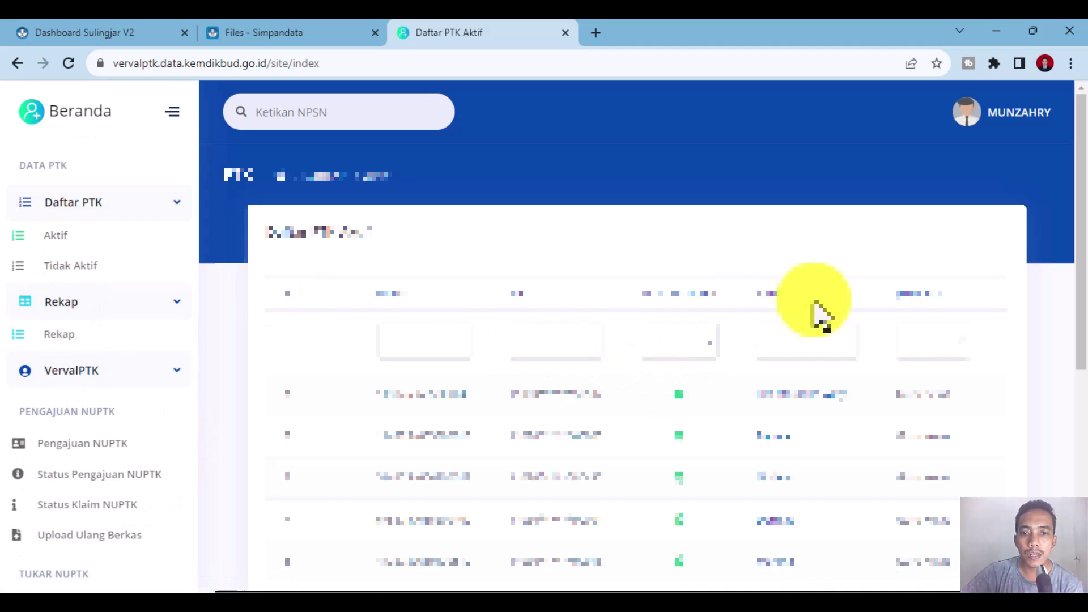
pyautogui.scroll(-2, 778, 421)
pyautogui.scroll(2, 755, 403)
pyautogui.click(708, 355)
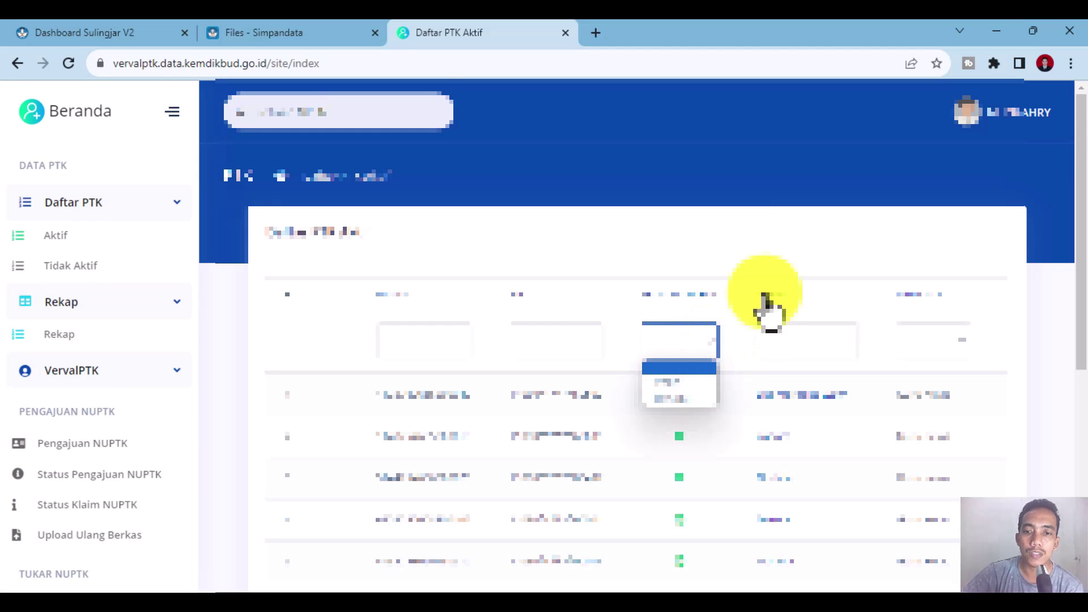
pyautogui.scroll(-7, 767, 396)
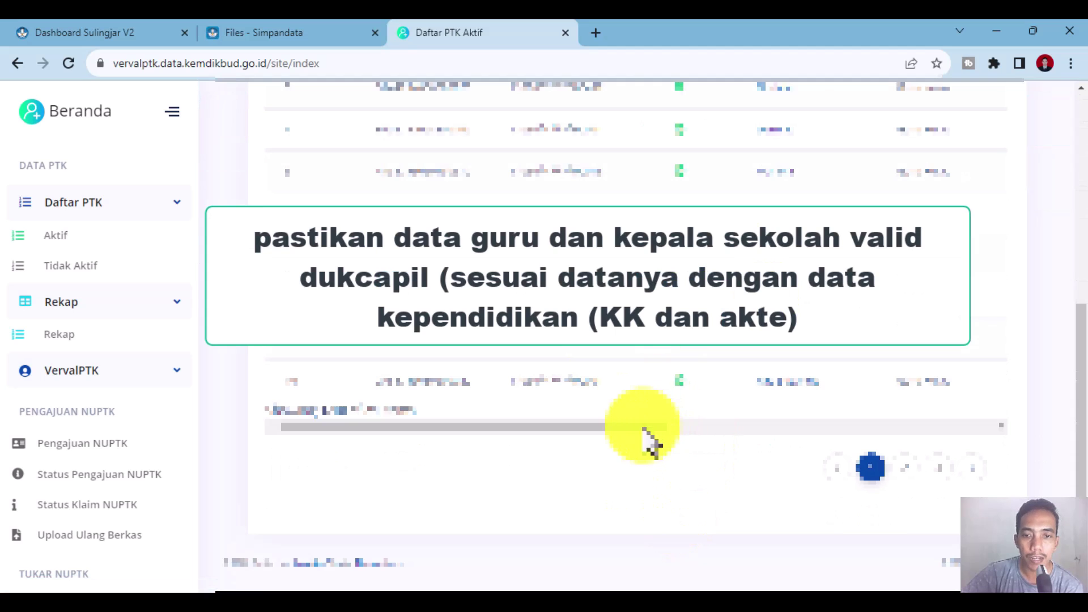
pyautogui.moveTo(641, 427); pyautogui.dragTo(584, 413)
pyautogui.scroll(8, 731, 422)
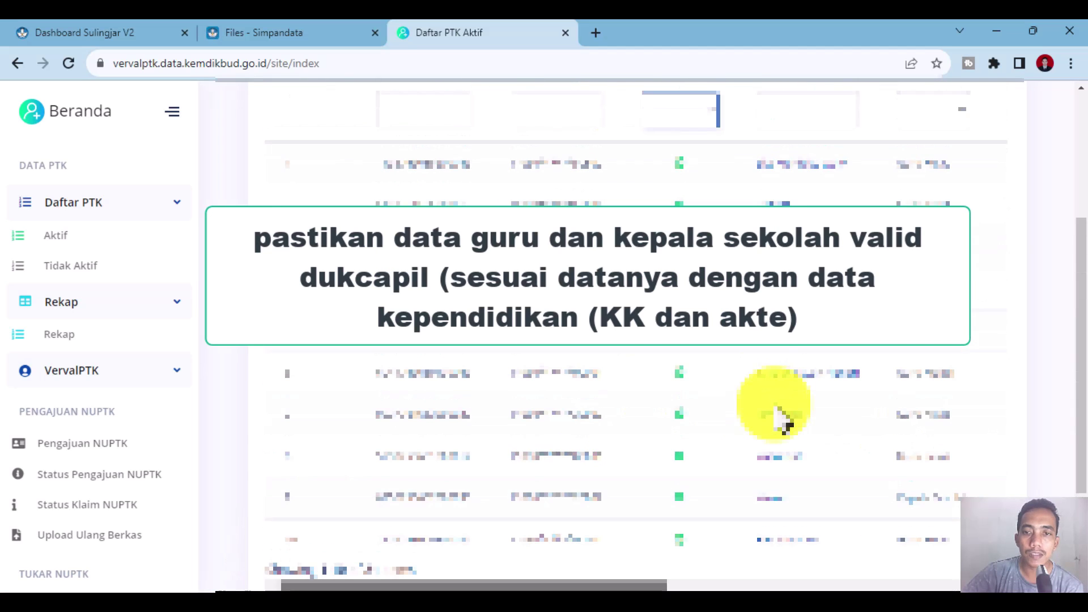
pyautogui.click(687, 354)
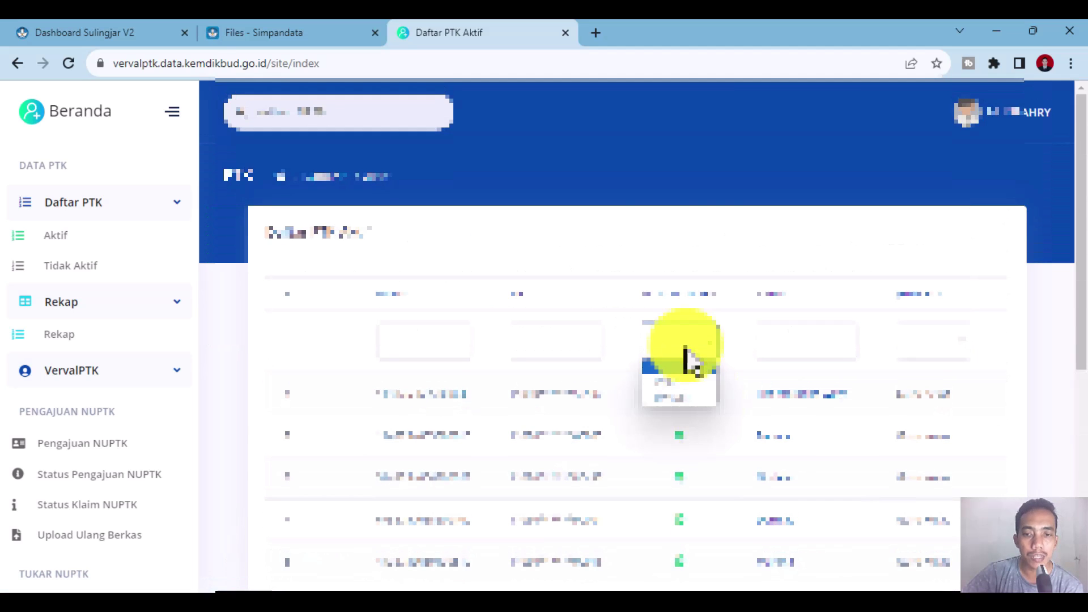
pyautogui.click(704, 272)
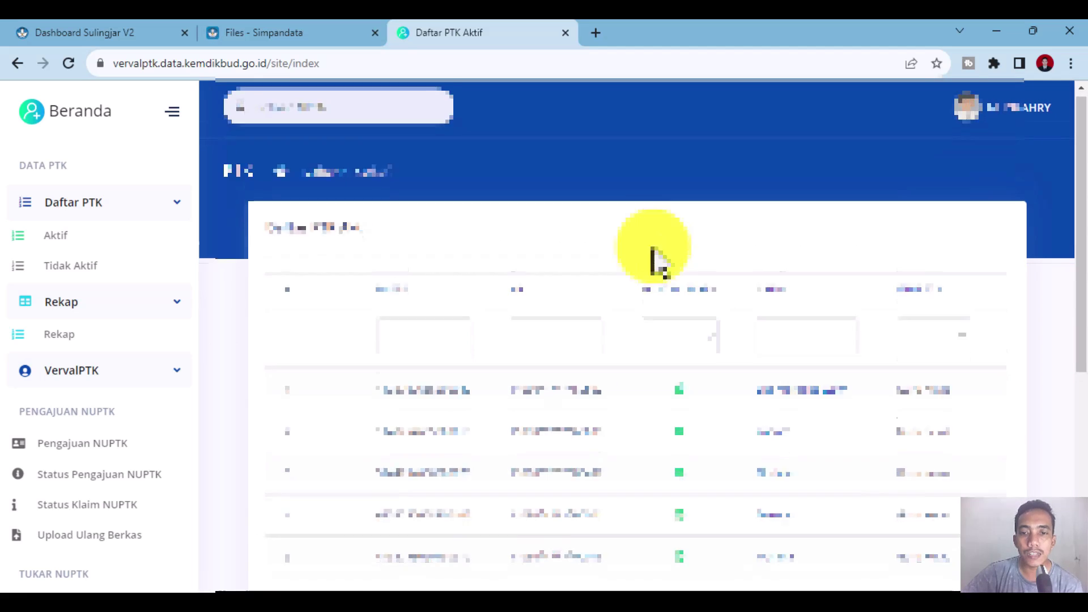
# Check the Valid Dukcapil status of every row on the first page of the active PTK list
pyautogui.scroll(-4, 652, 243)
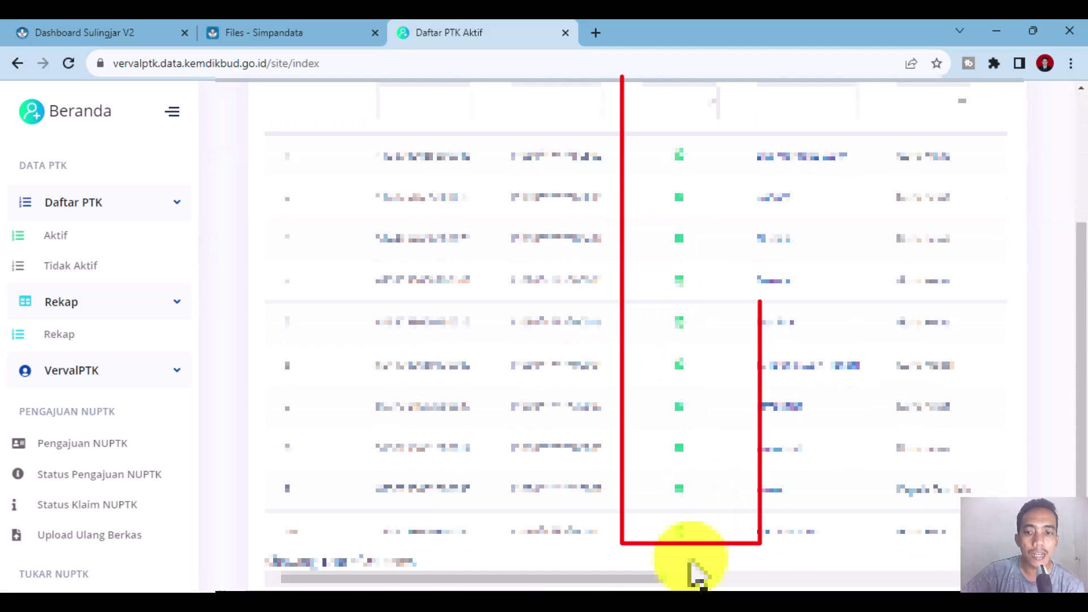
pyautogui.scroll(4, 694, 571)
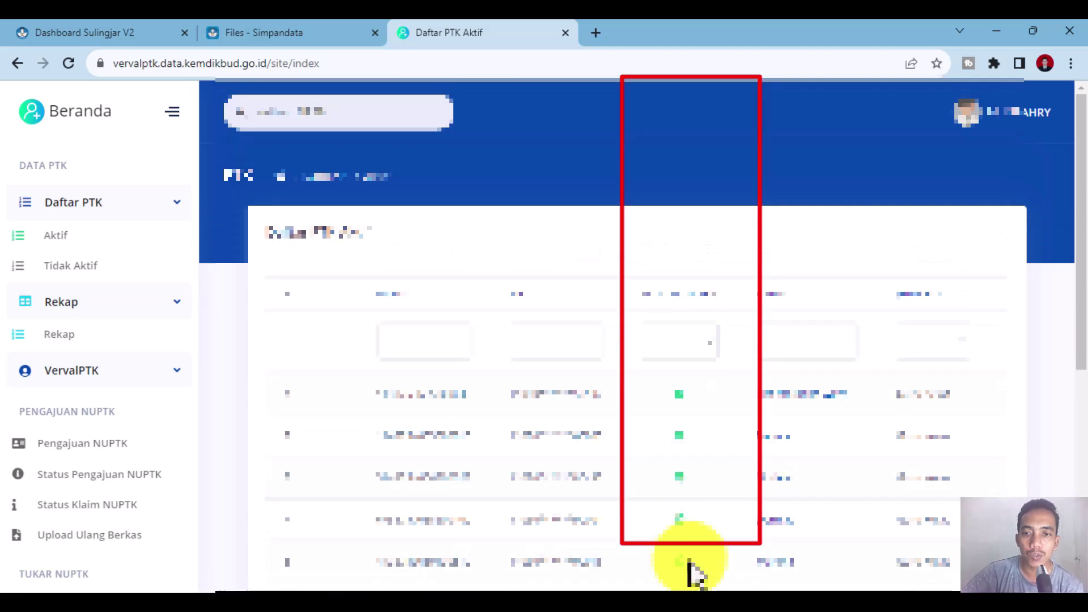
pyautogui.scroll(-4, 697, 321)
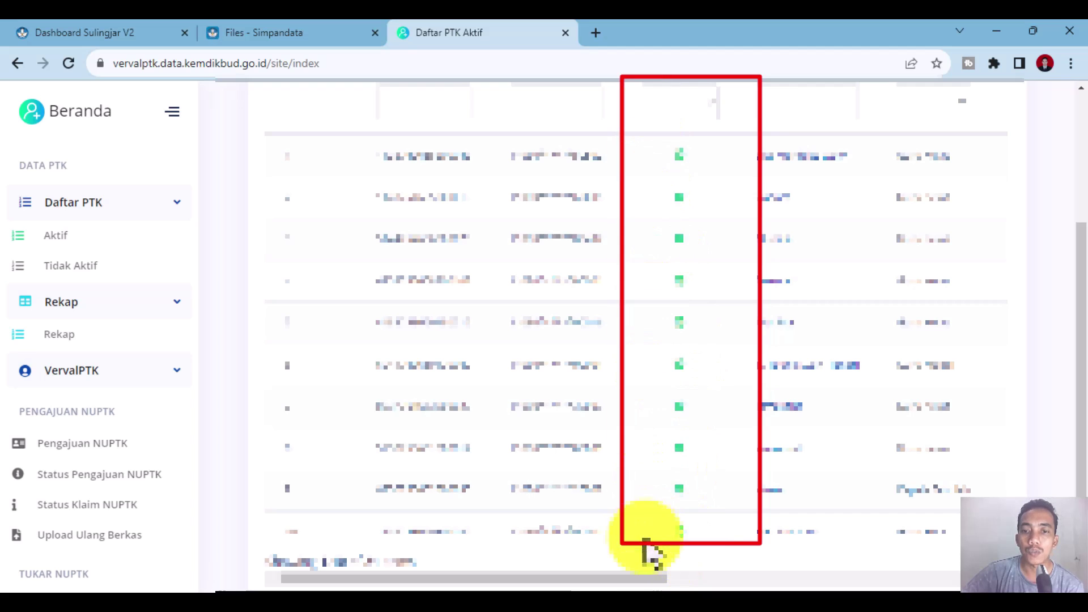
pyautogui.scroll(3, 760, 561)
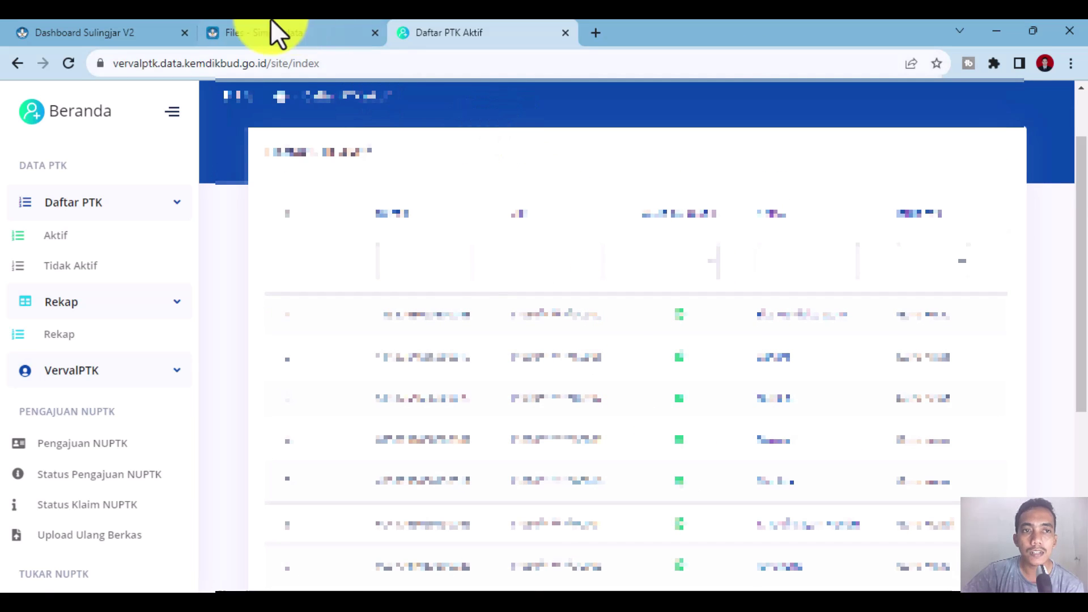
# Switch to the Dashboard Sulingjar information page and review the Jadwal Sulingjar dates for data cut-off, login card printing and implementation
pyautogui.click(97, 32)
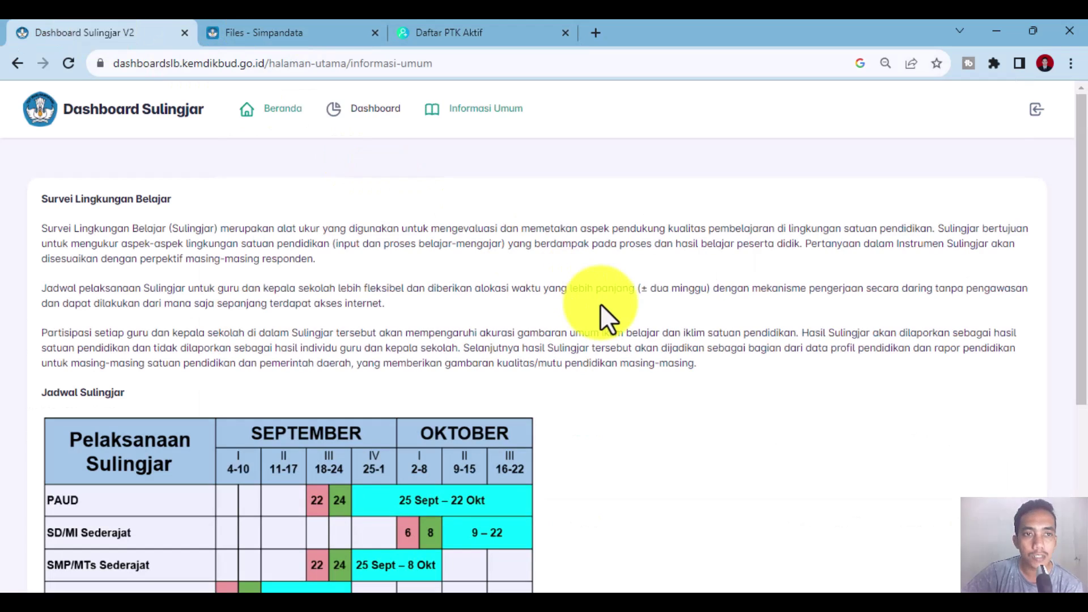
pyautogui.click(432, 28)
pyautogui.scroll(-4, 677, 233)
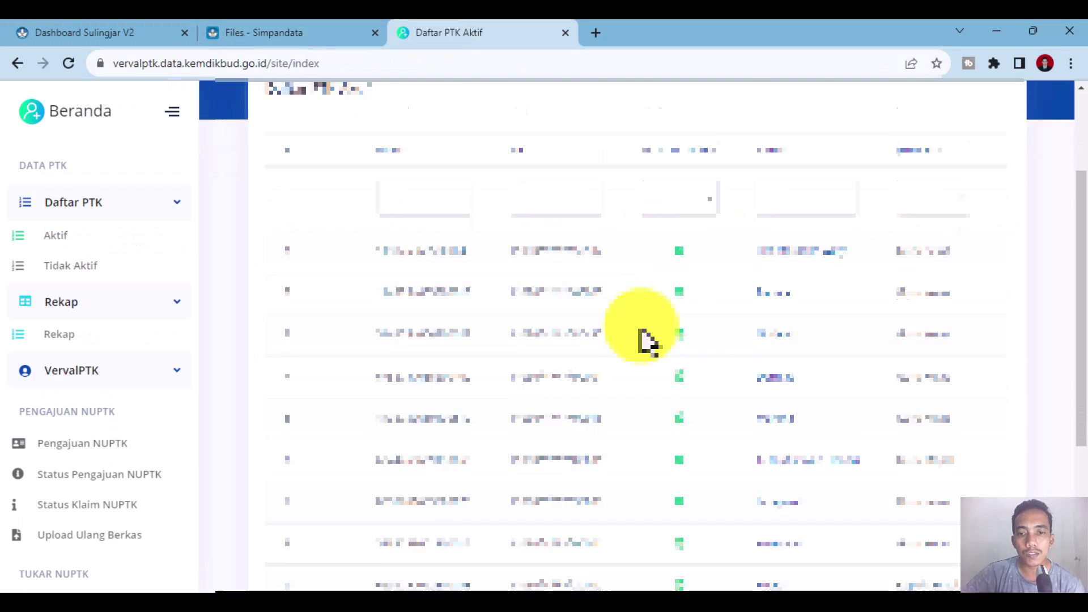
pyautogui.scroll(6, 675, 206)
pyautogui.click(193, 25)
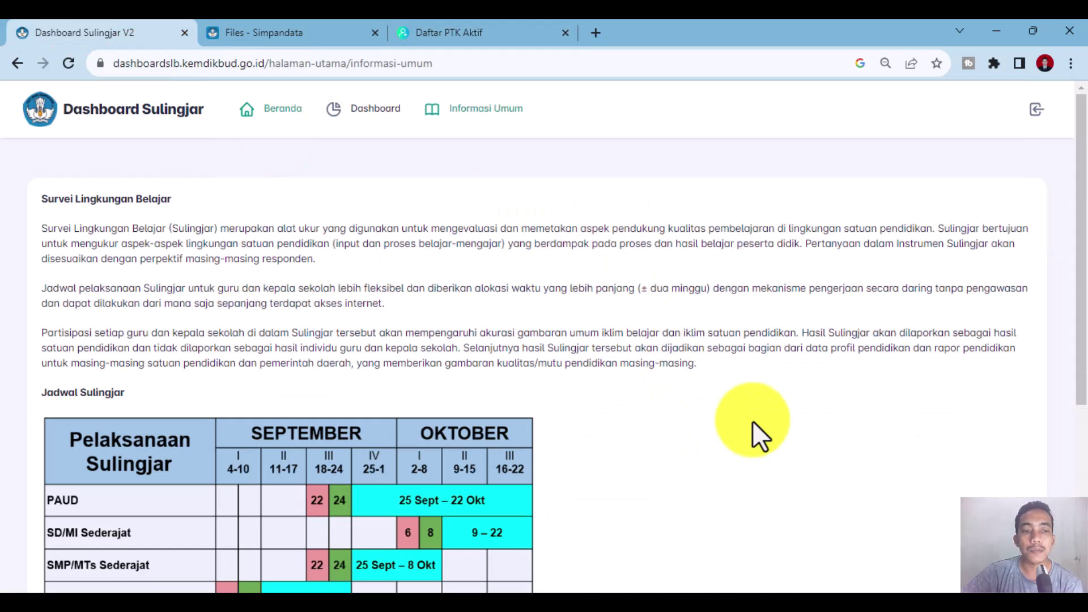
pyautogui.scroll(-4, 754, 422)
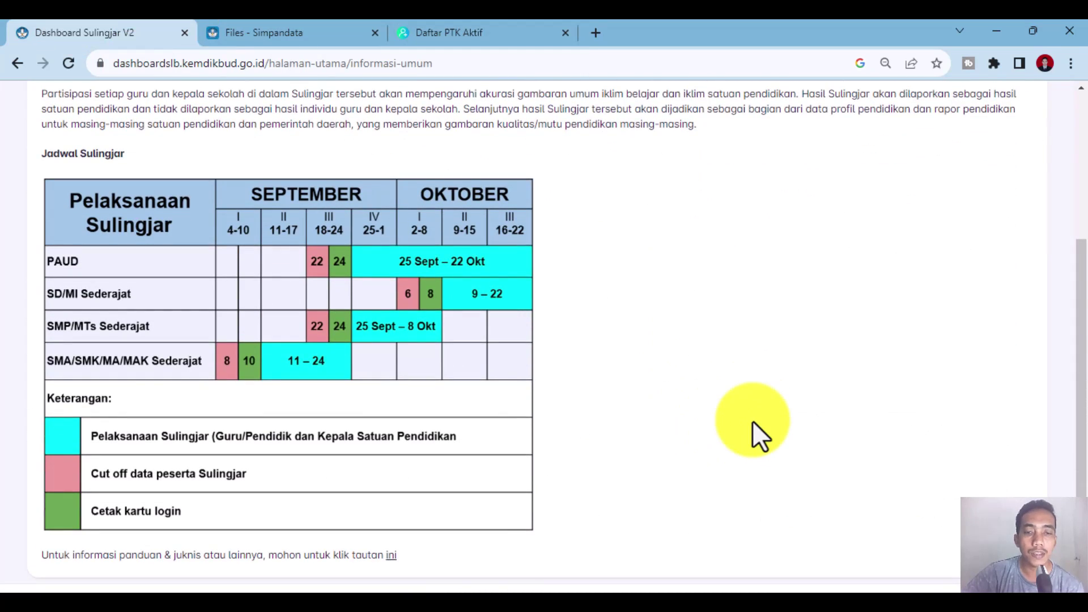
pyautogui.scroll(1, 753, 421)
pyautogui.scroll(1, 753, 421)
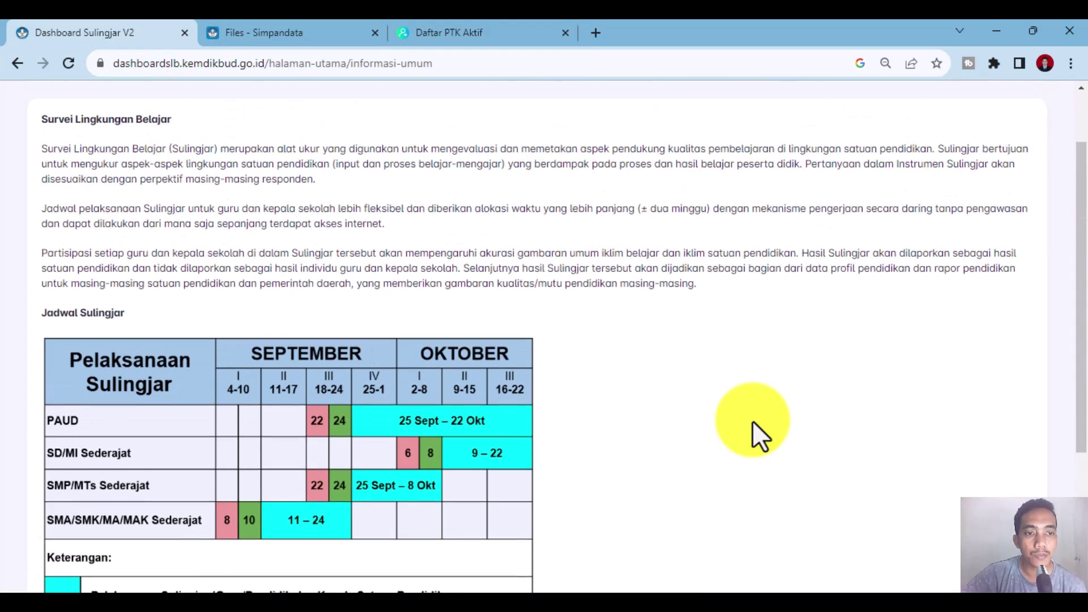
pyautogui.scroll(1, 753, 421)
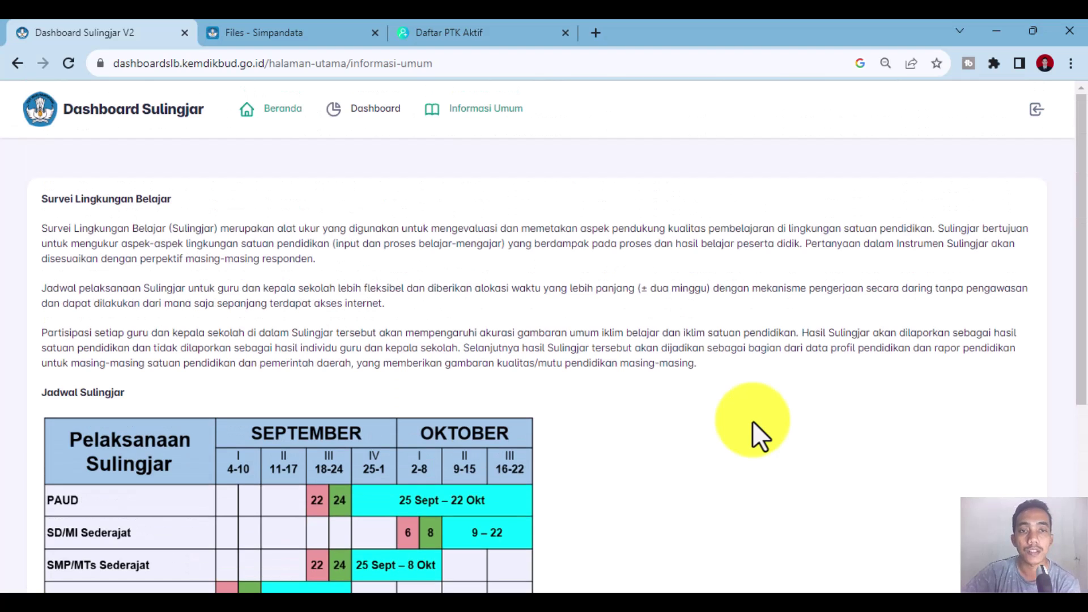
# Return to the VERVAL PTK active list and recheck the Valid Dukcapil column for teachers and the principal
pyautogui.click(445, 32)
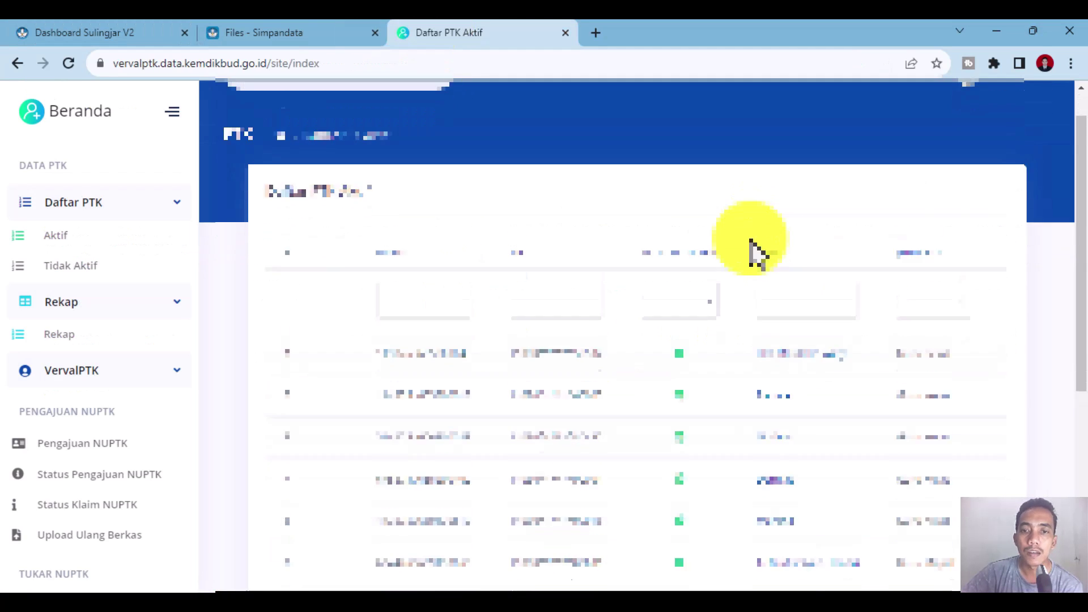
pyautogui.scroll(-1, 757, 252)
pyautogui.scroll(-1, 644, 443)
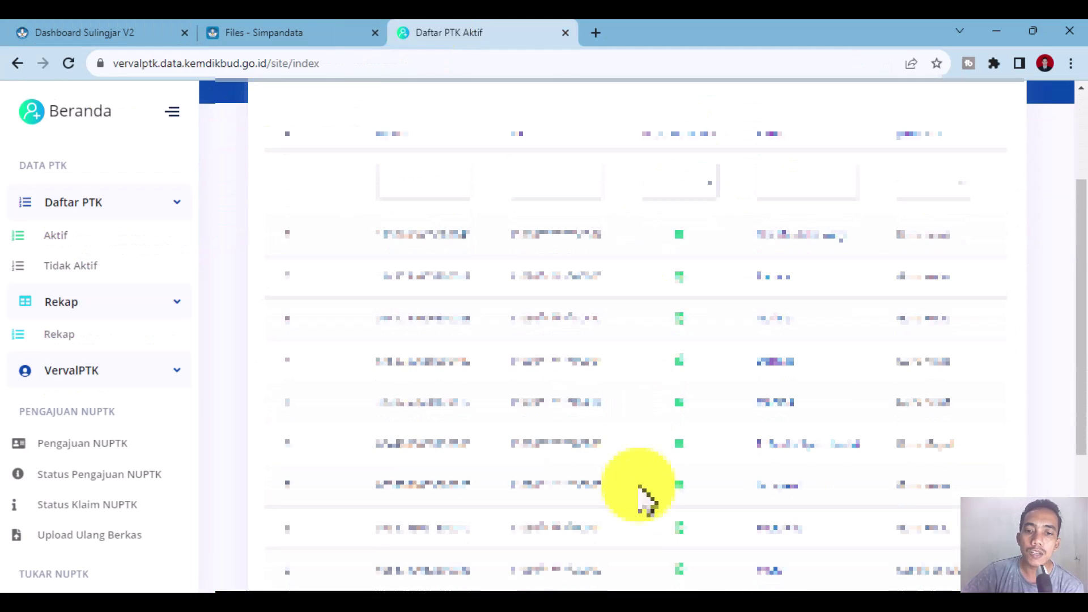
pyautogui.scroll(-1, 663, 397)
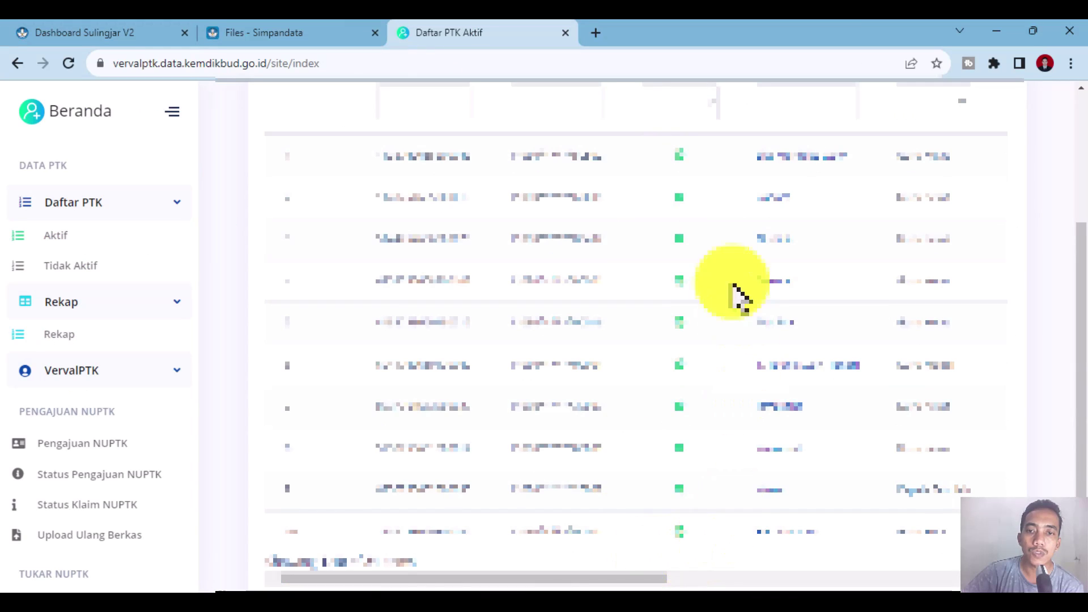
pyautogui.scroll(2, 737, 294)
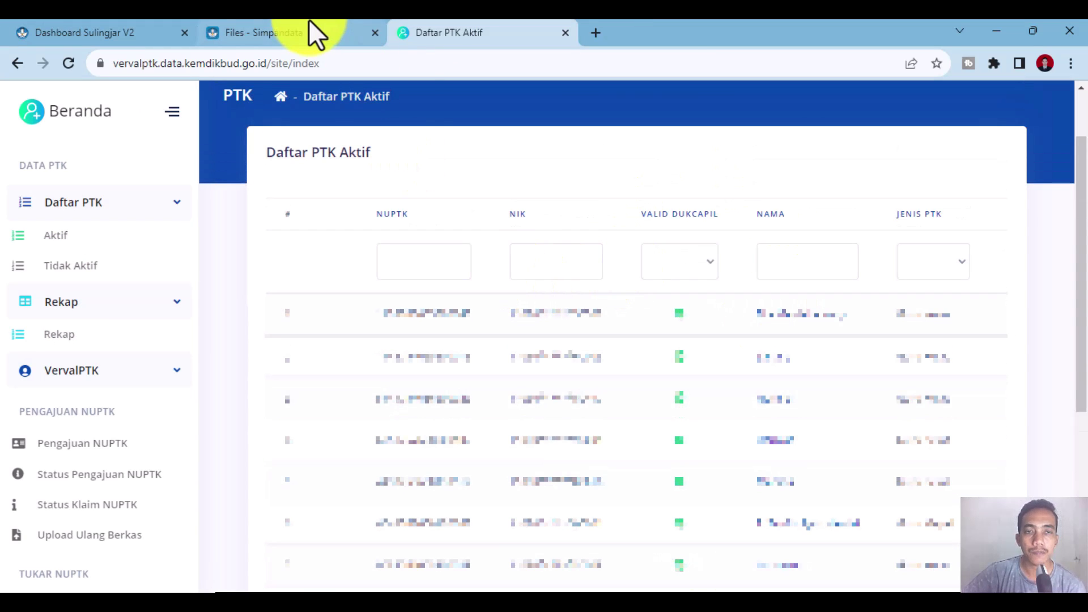
pyautogui.click(108, 31)
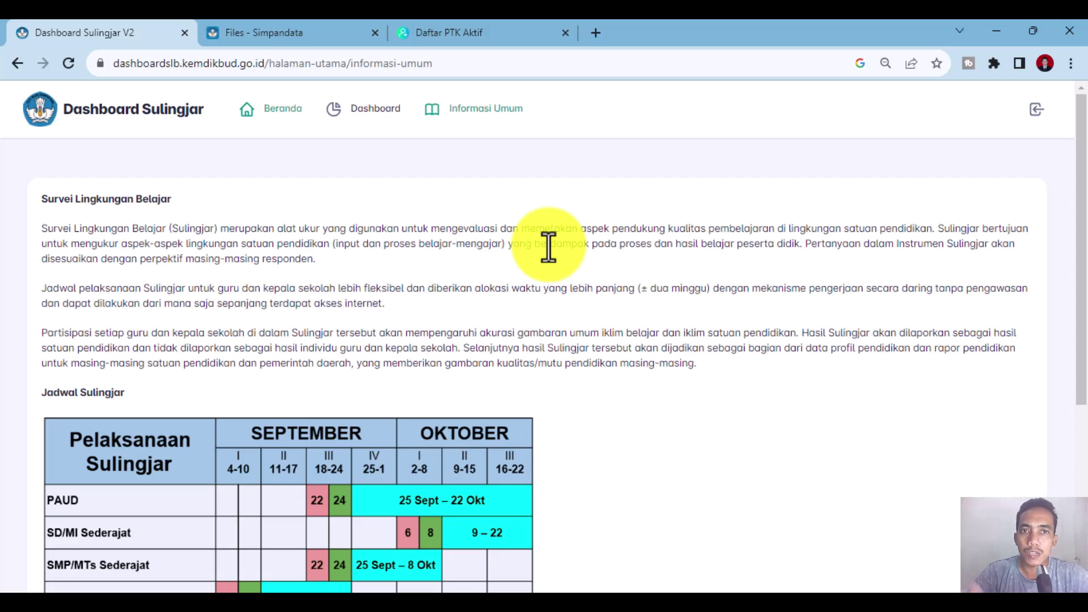
pyautogui.click(469, 28)
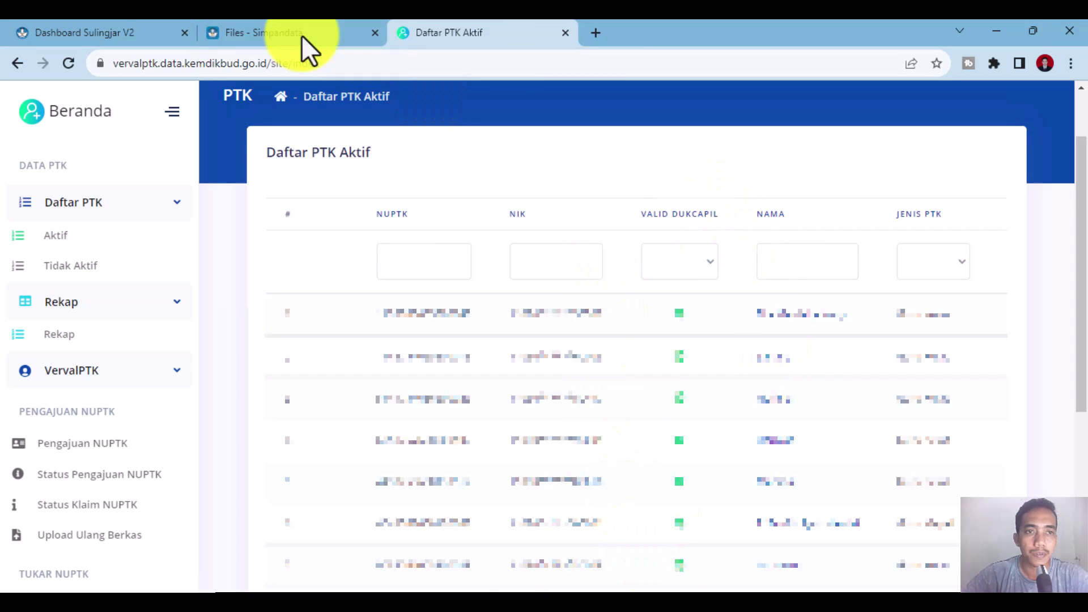
# Log in to Dashboard Sulingjar through SSO with the prefilled credentials and choose the school institution
pyautogui.click(82, 31)
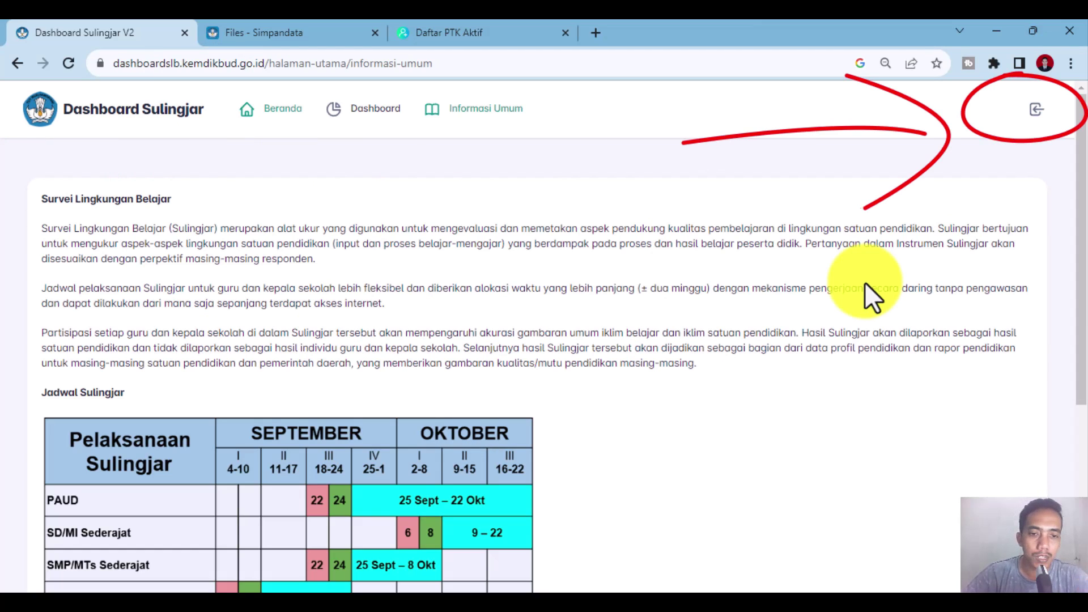
pyautogui.click(1044, 111)
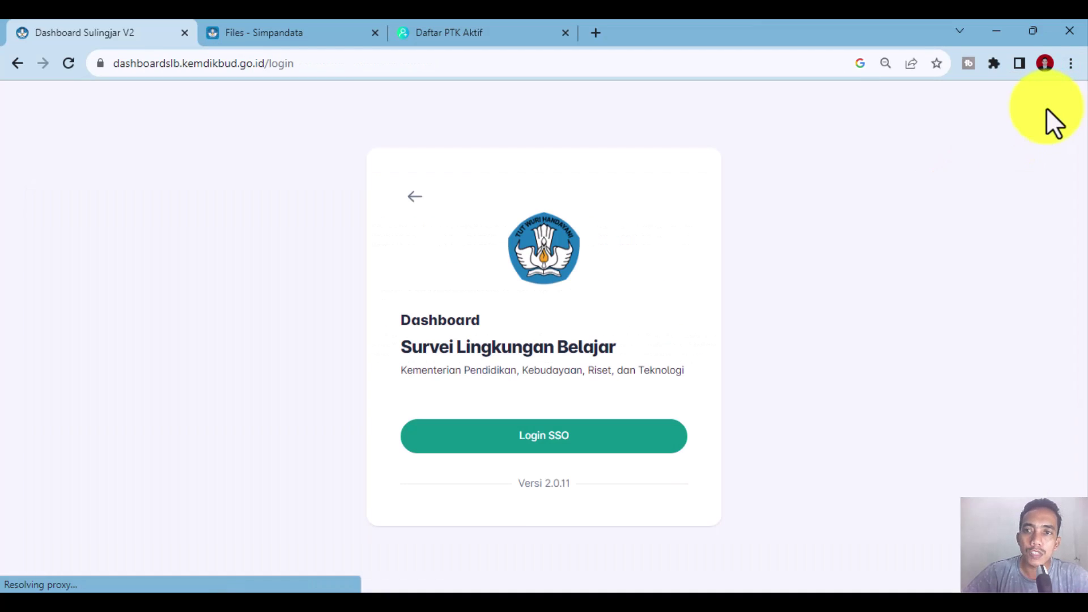
pyautogui.click(574, 442)
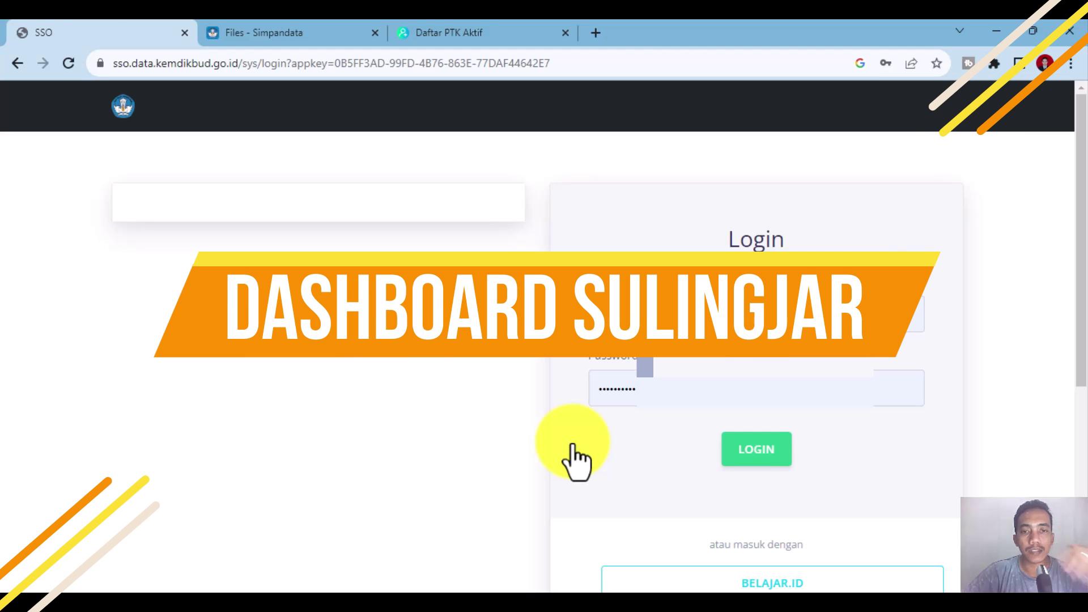
pyautogui.click(757, 454)
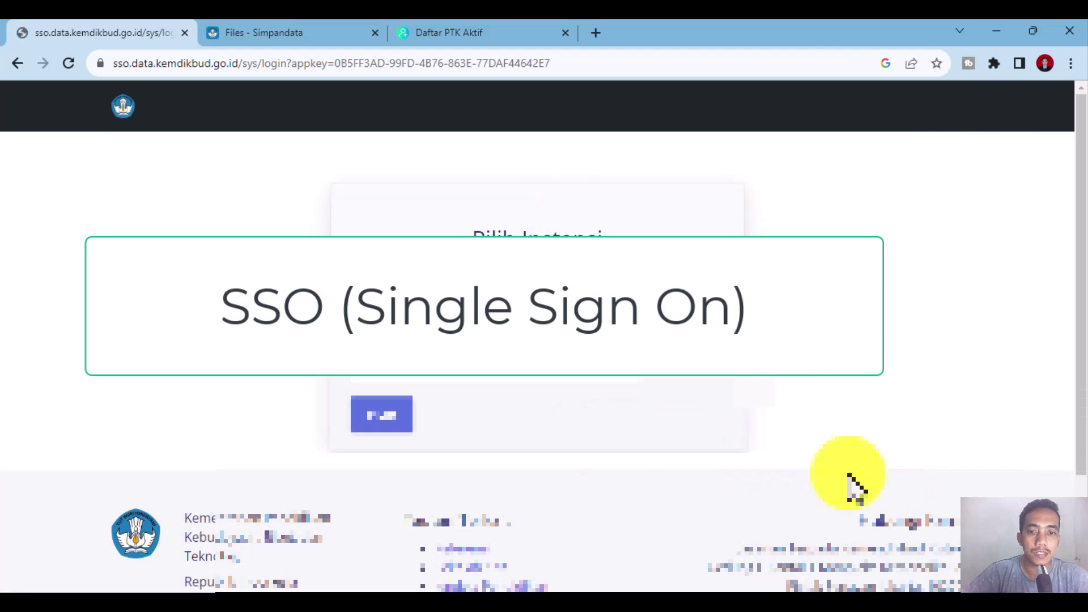
pyautogui.click(541, 374)
pyautogui.click(488, 454)
pyautogui.click(409, 419)
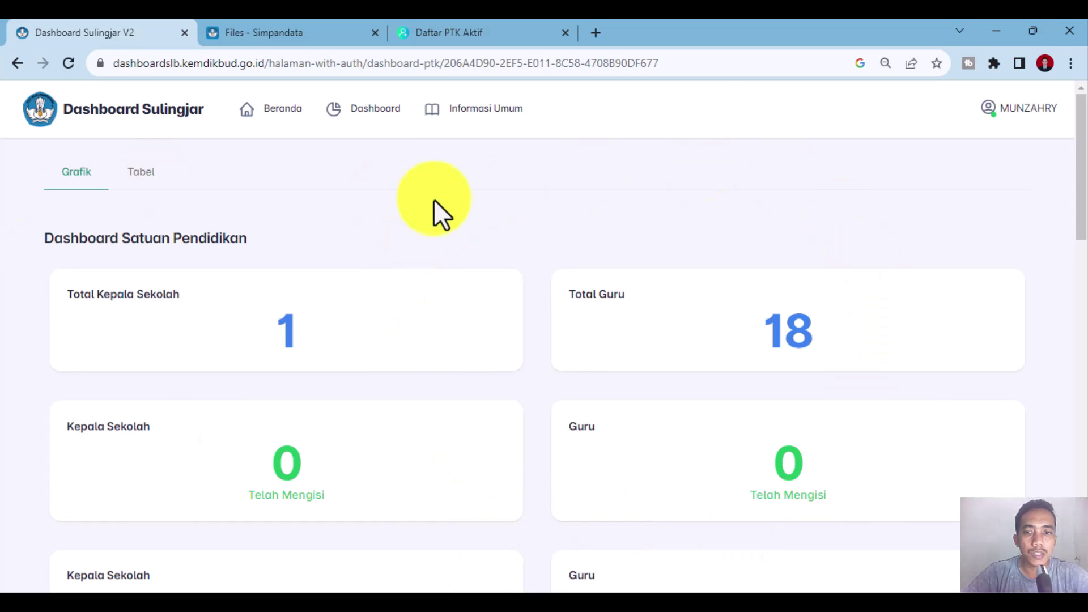
# Examine the Dashboard Satuan Pendidikan cards for total, Telah Mengisi and Belum Mengisi principals and teachers
pyautogui.scroll(-1, 435, 236)
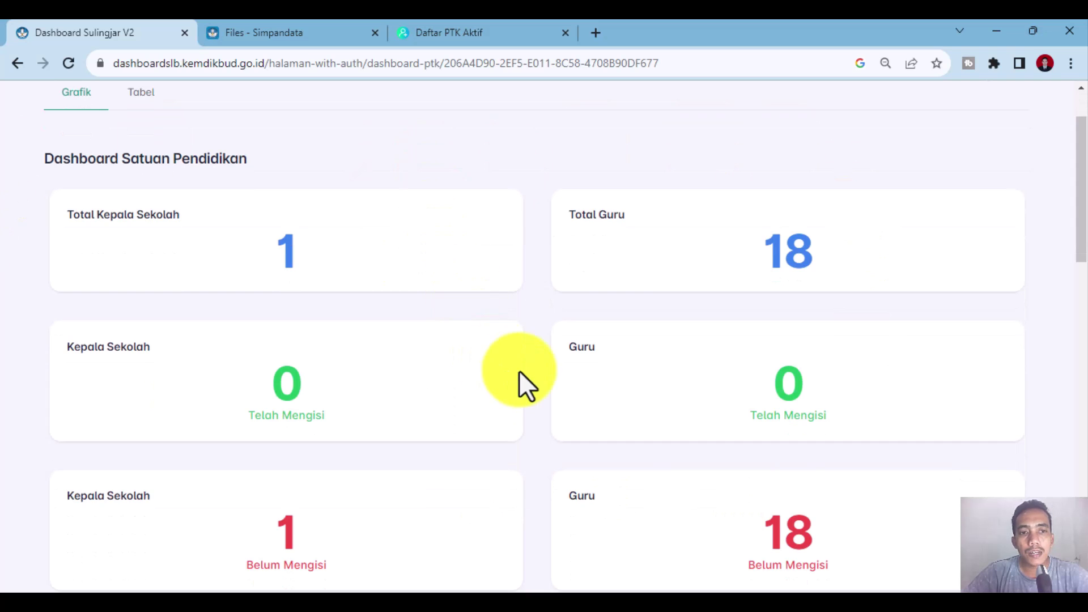
pyautogui.scroll(1, 518, 370)
pyautogui.scroll(-1, 519, 370)
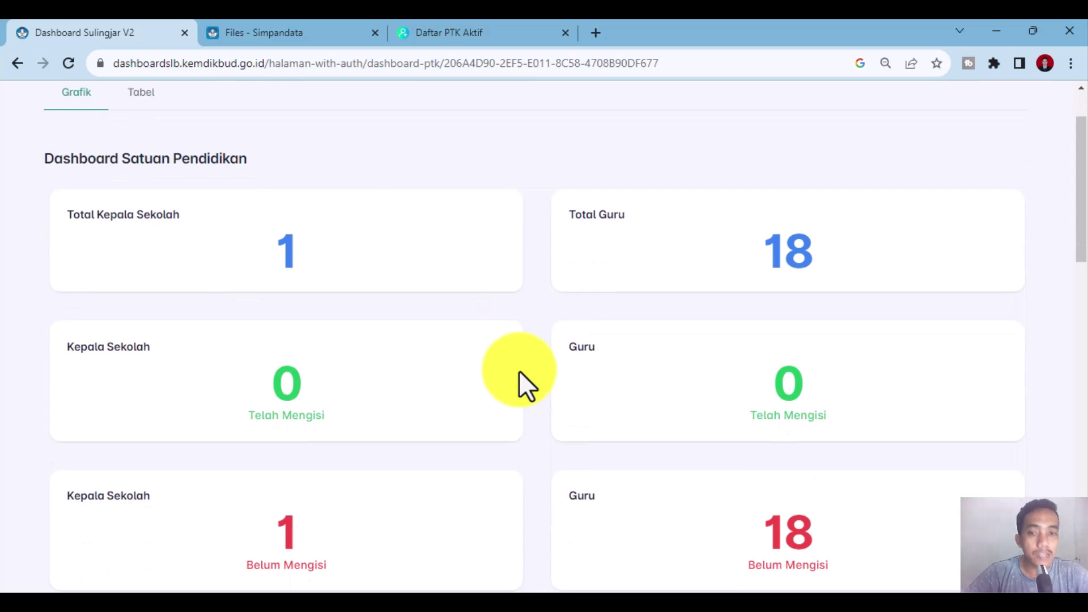
pyautogui.scroll(1, 519, 370)
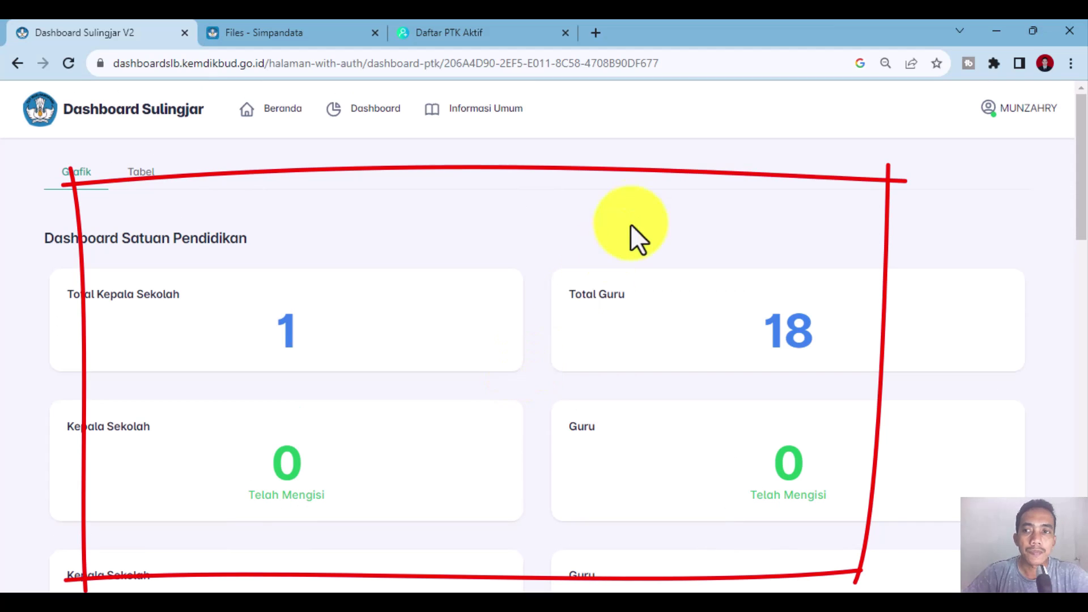
pyautogui.scroll(-2, 657, 218)
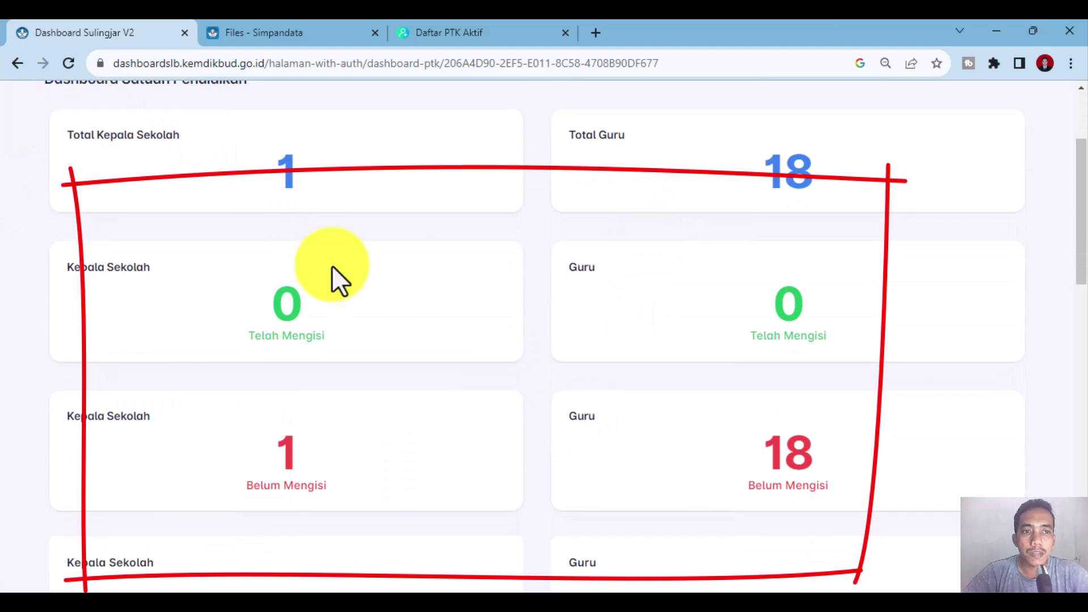
pyautogui.scroll(2, 904, 375)
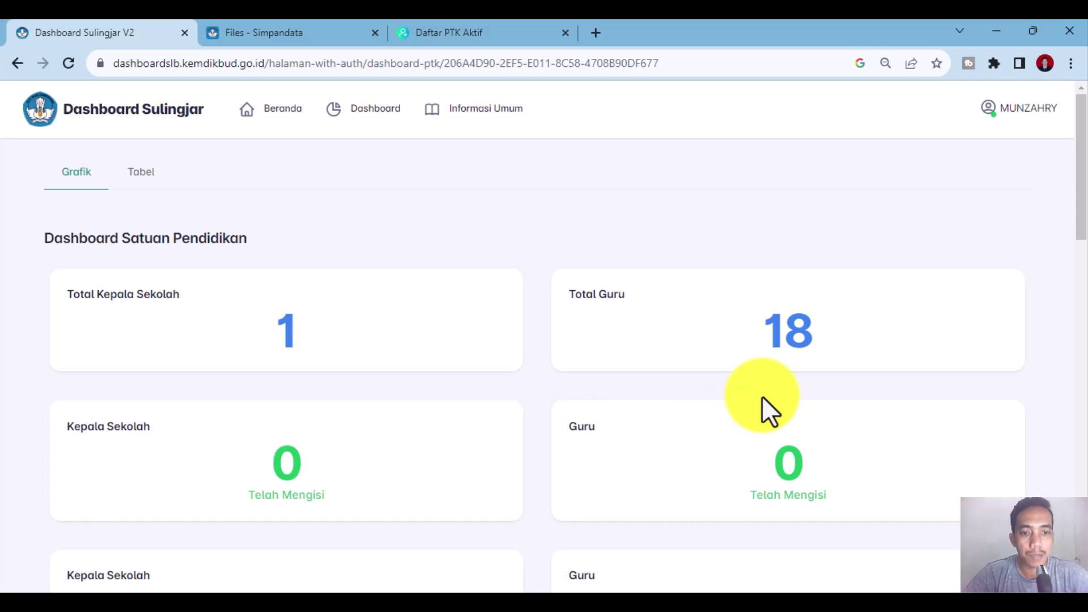
# Examine the dashboard's percentage gauges for principals and teachers, the Persentase PTK chart and the Perkembangan Transaksi Harian chart
pyautogui.scroll(-3, 762, 396)
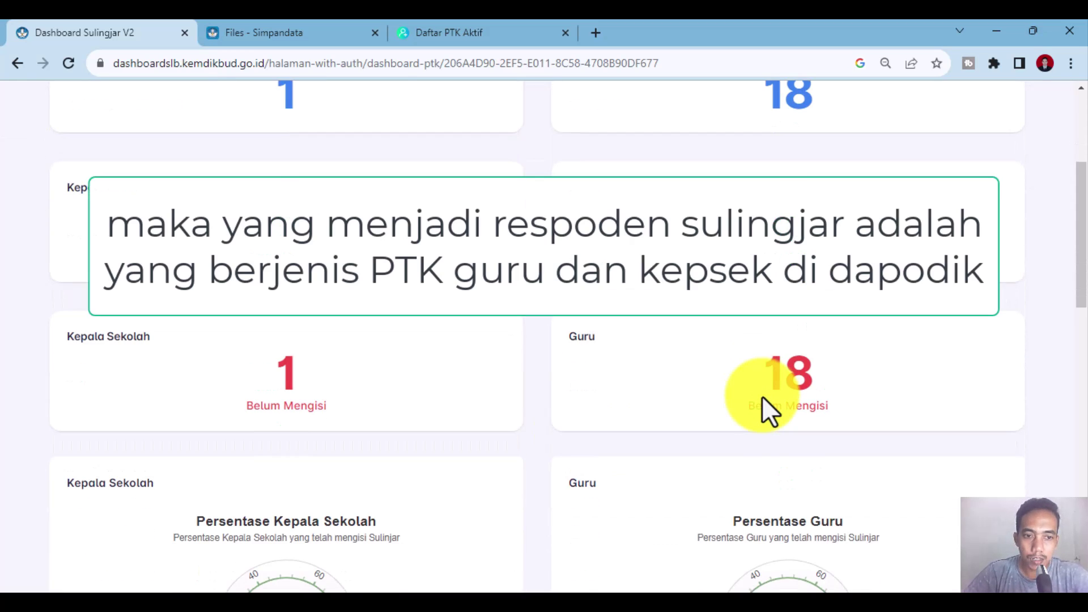
pyautogui.scroll(-3, 760, 507)
pyautogui.scroll(-10, 390, 556)
pyautogui.scroll(8, 390, 556)
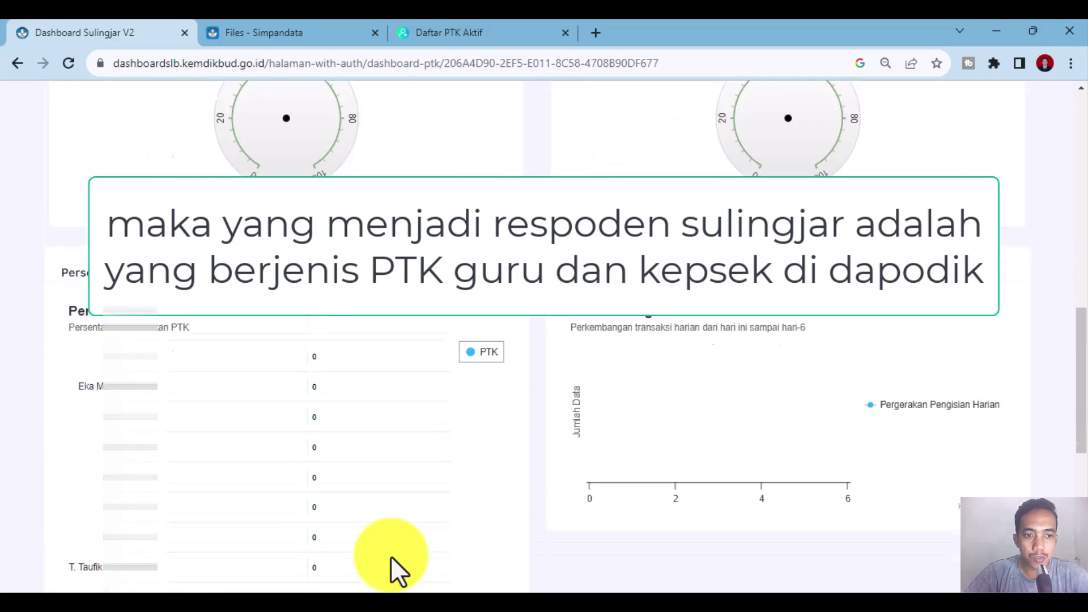
pyautogui.scroll(-1, 487, 515)
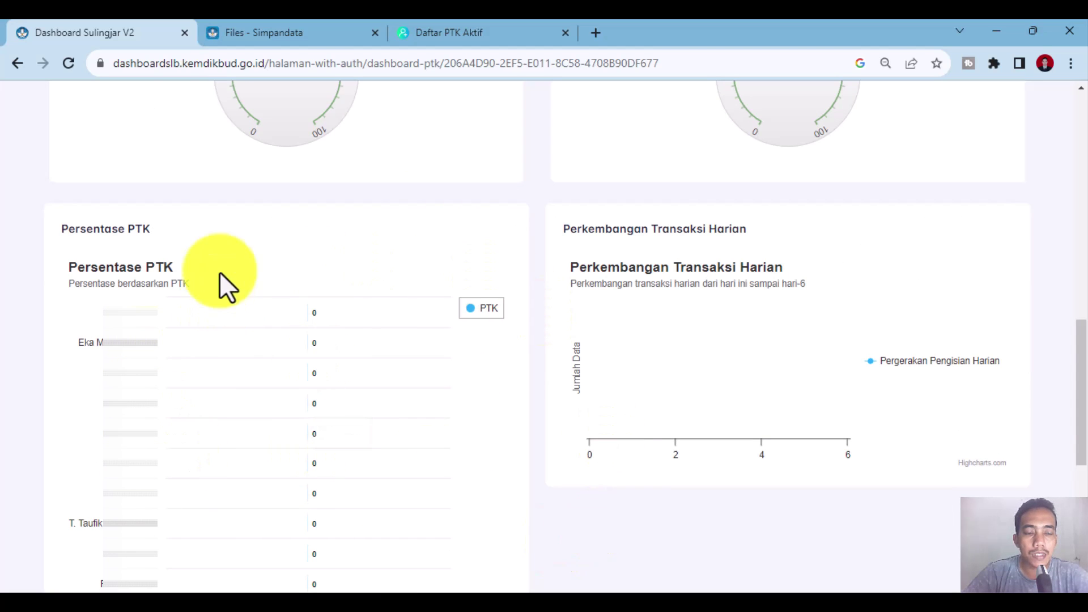
# Review the entries for individual staff members in the Persentase PTK chart
pyautogui.scroll(-5, 99, 351)
pyautogui.scroll(5, 369, 516)
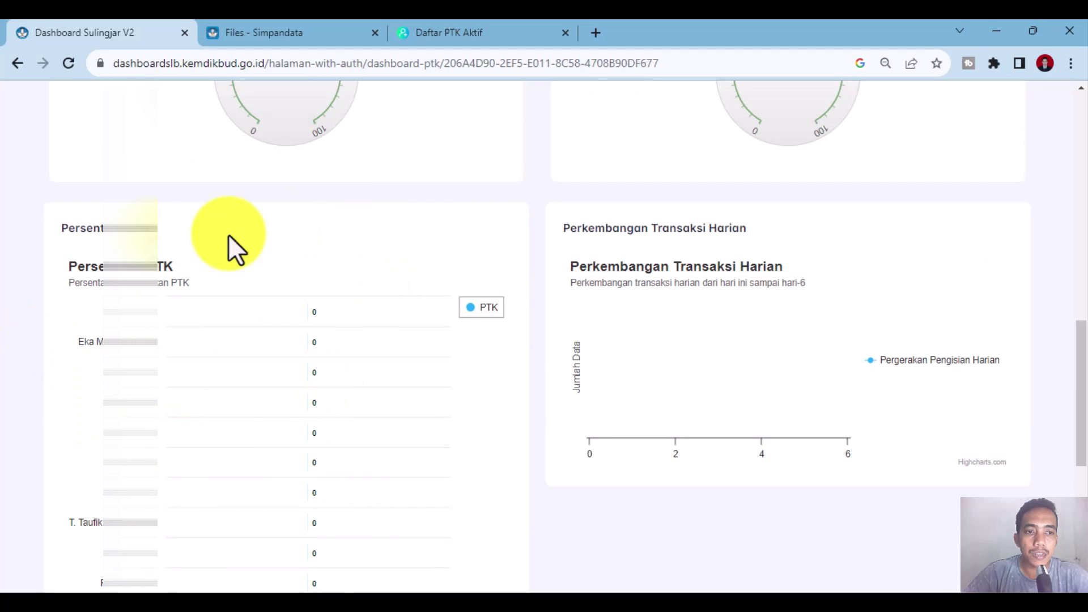
pyautogui.scroll(-6, 331, 475)
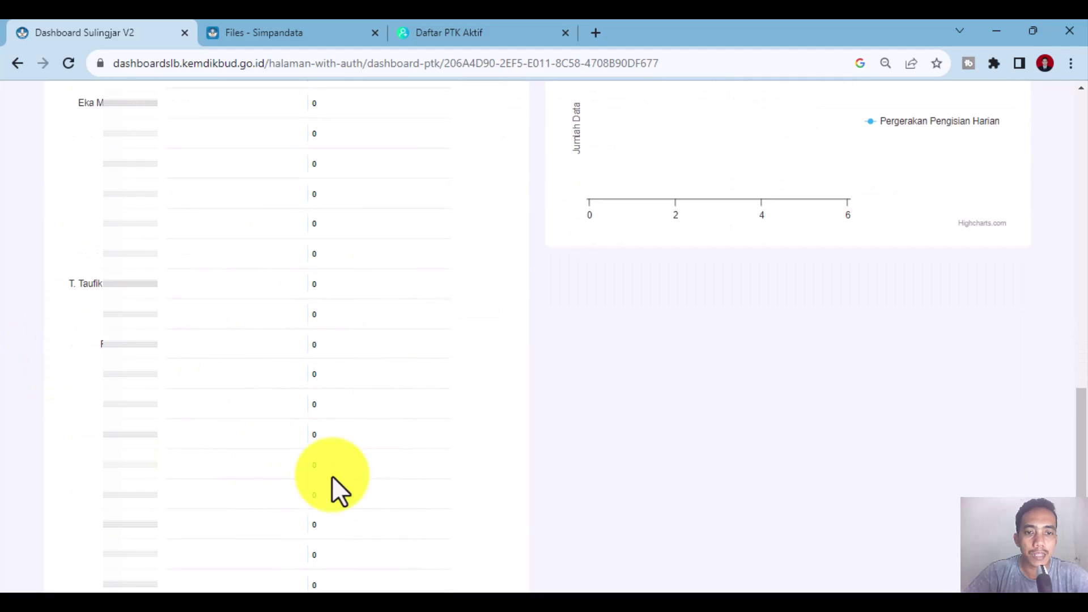
pyautogui.scroll(7, 461, 535)
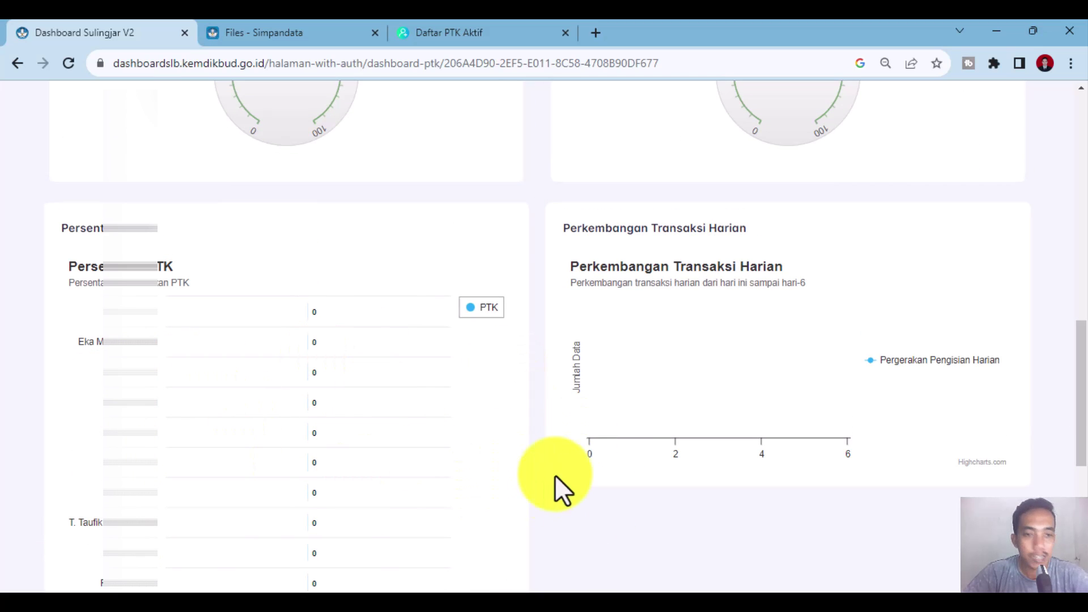
# Recheck the Telah Mengisi and Belum Mengisi cards for the principal and teachers under Dashboard Satuan Pendidikan
pyautogui.scroll(8, 469, 556)
pyautogui.scroll(4, 468, 556)
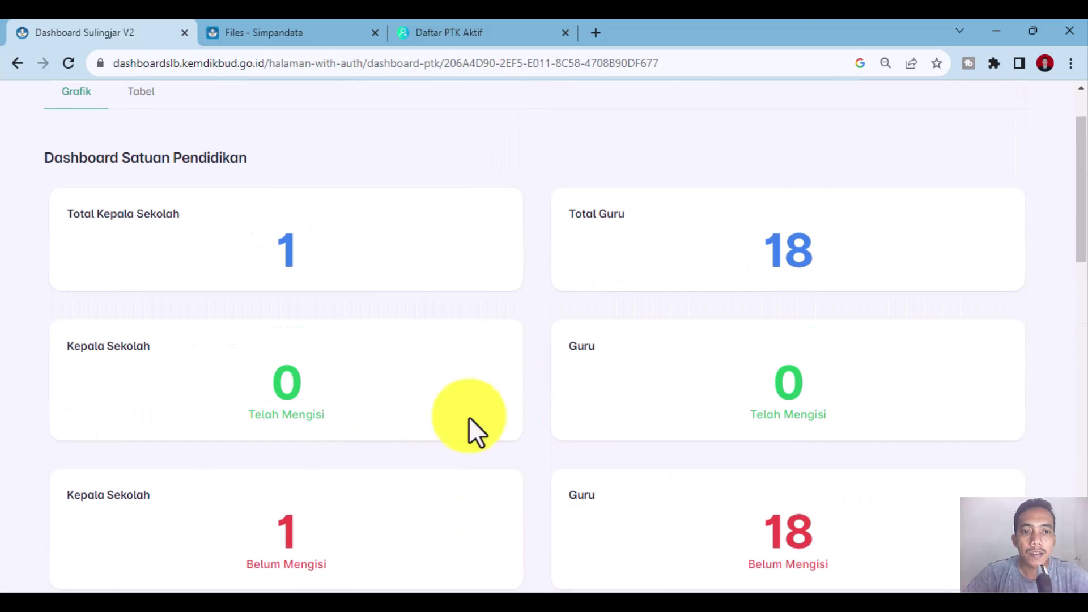
pyautogui.scroll(2, 377, 374)
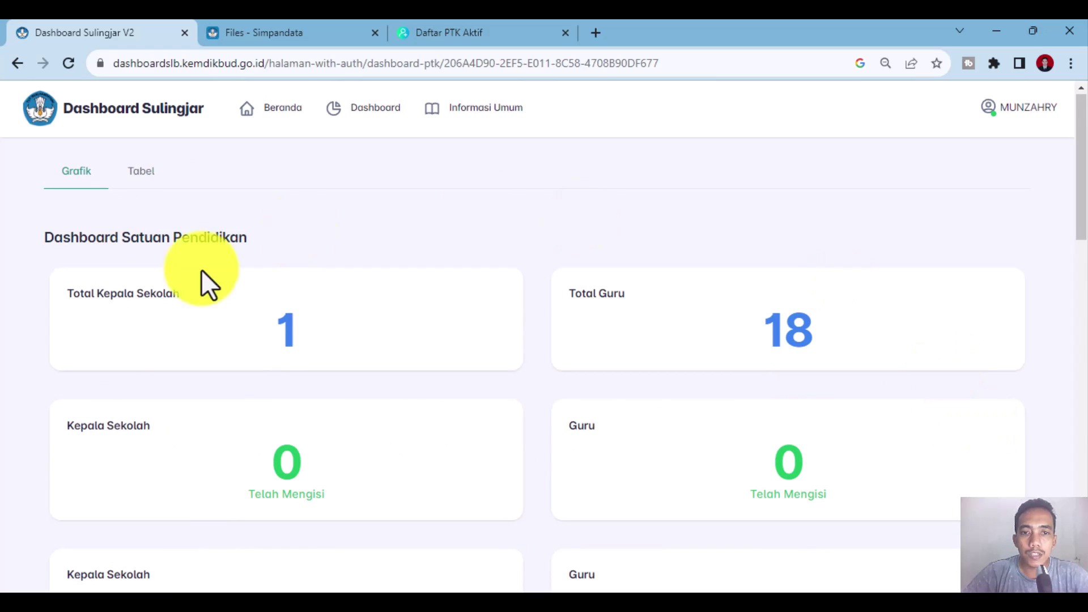
pyautogui.scroll(-3, 346, 497)
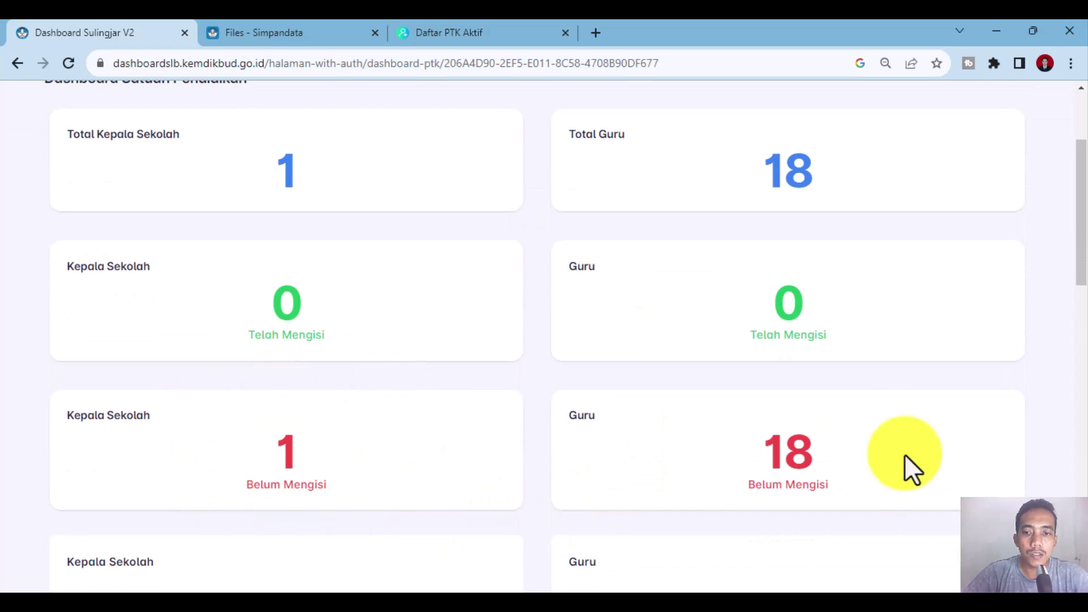
pyautogui.scroll(3, 748, 503)
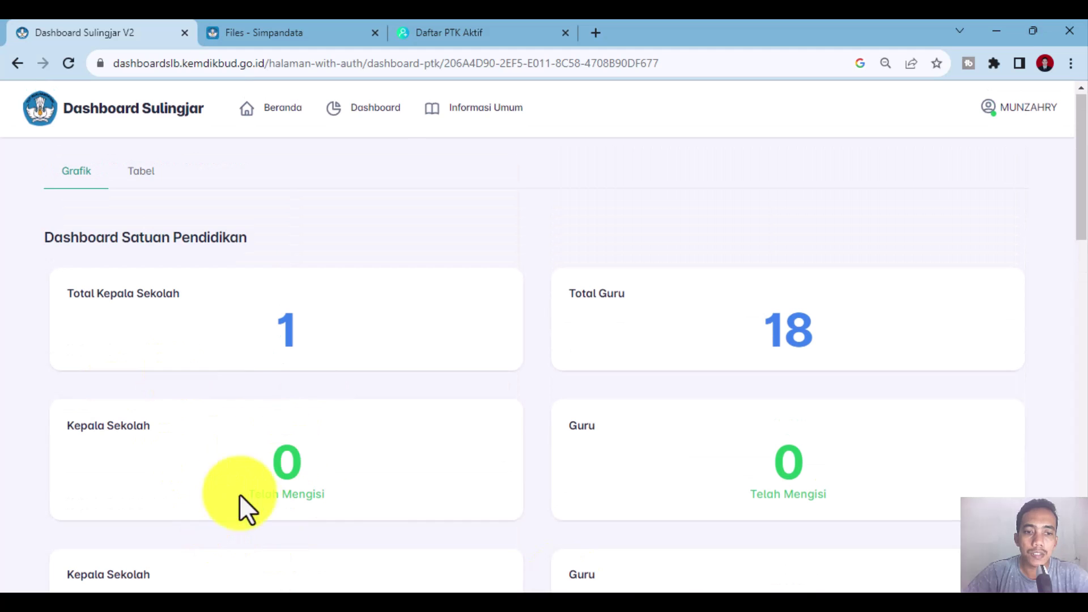
pyautogui.scroll(-3, 566, 462)
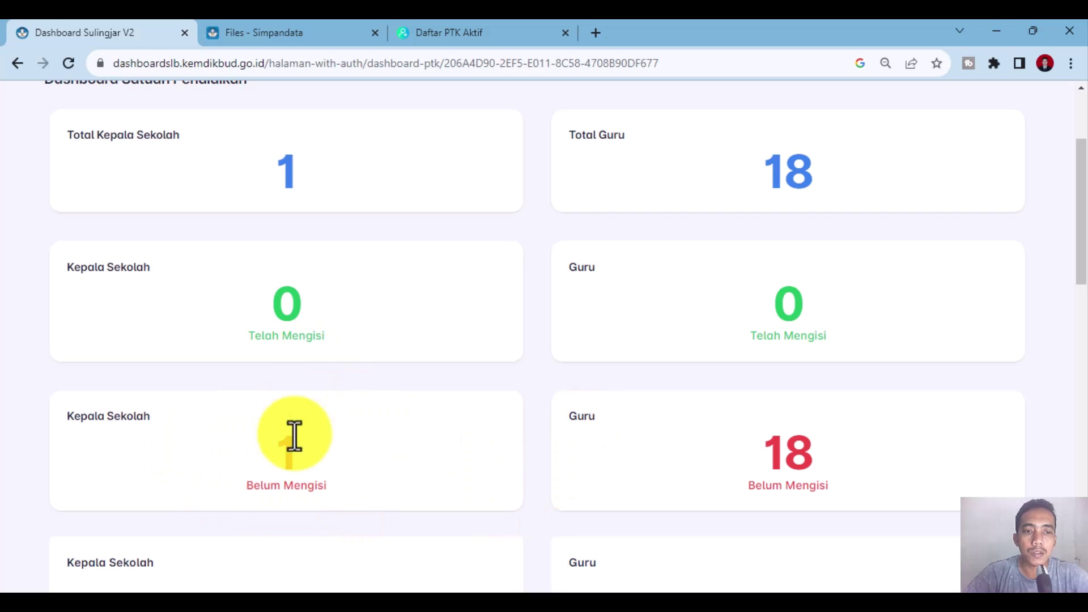
pyautogui.scroll(2, 236, 331)
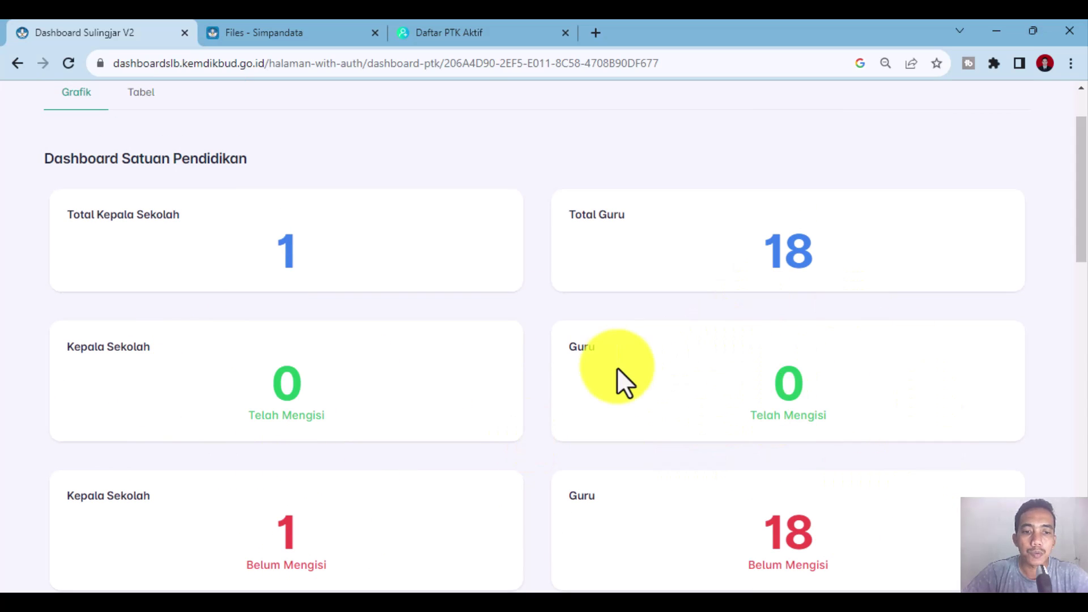
pyautogui.scroll(2, 616, 366)
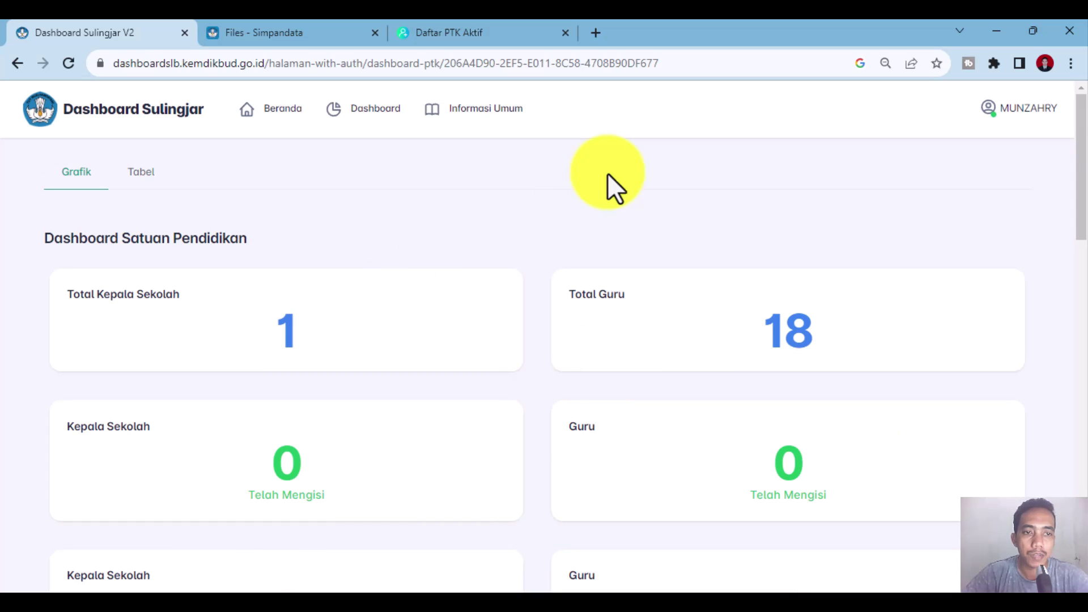
# Show the dashboard data as a table and examine the school information, including the token, and the PTK list columns
pyautogui.click(139, 173)
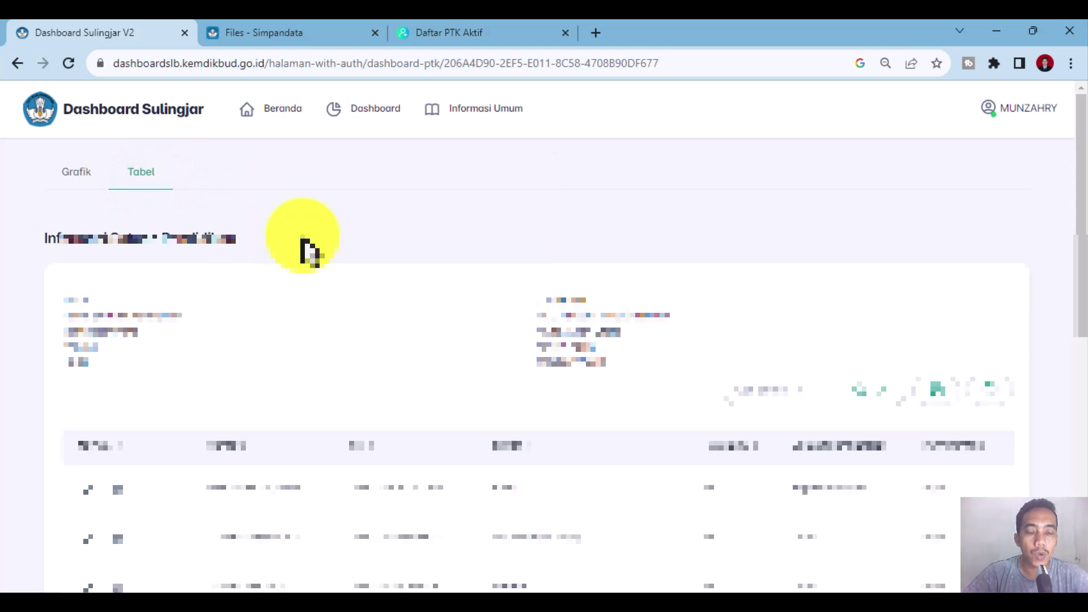
pyautogui.scroll(-2, 304, 244)
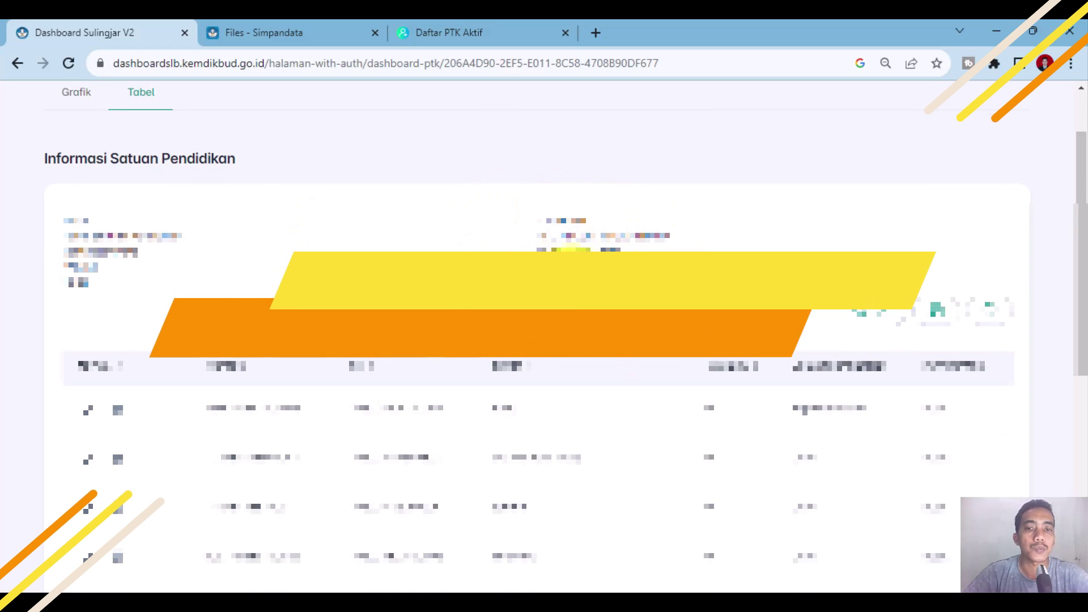
pyautogui.moveTo(541, 281); pyautogui.dragTo(641, 282)
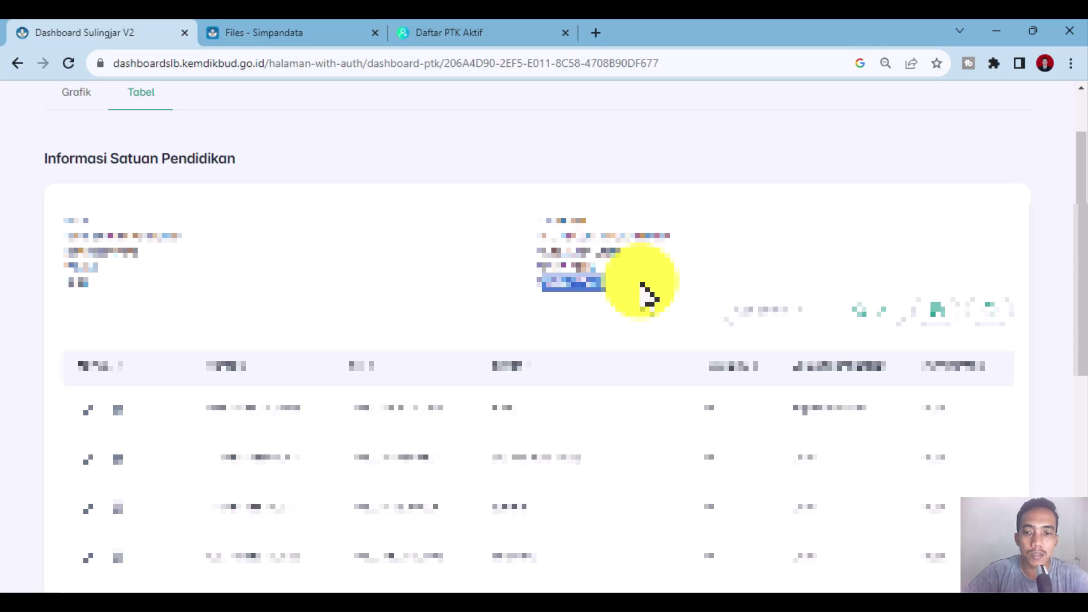
pyautogui.click(642, 283)
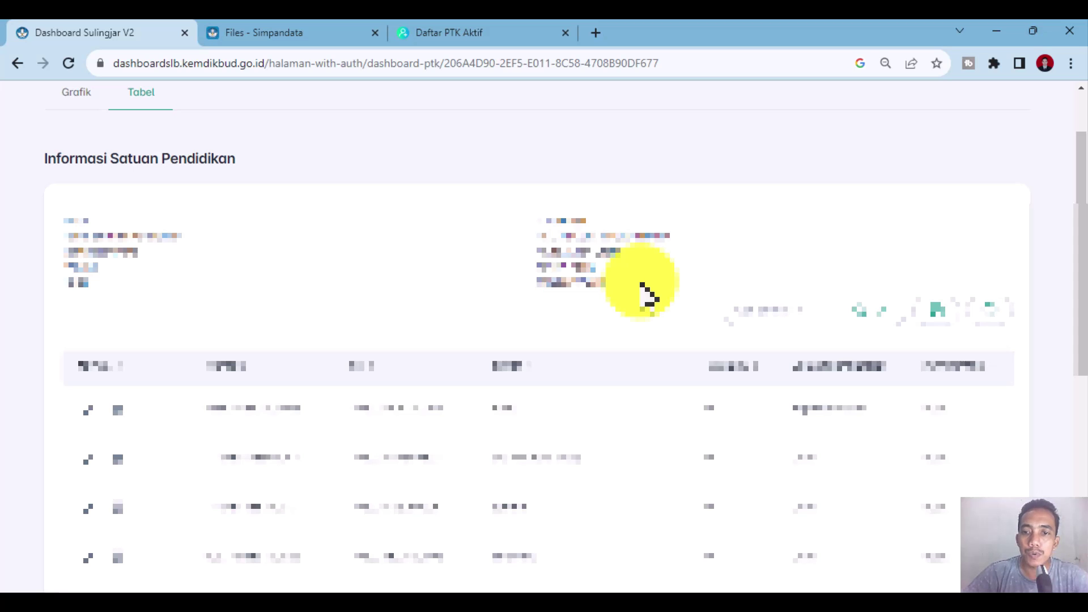
pyautogui.scroll(-3, 674, 280)
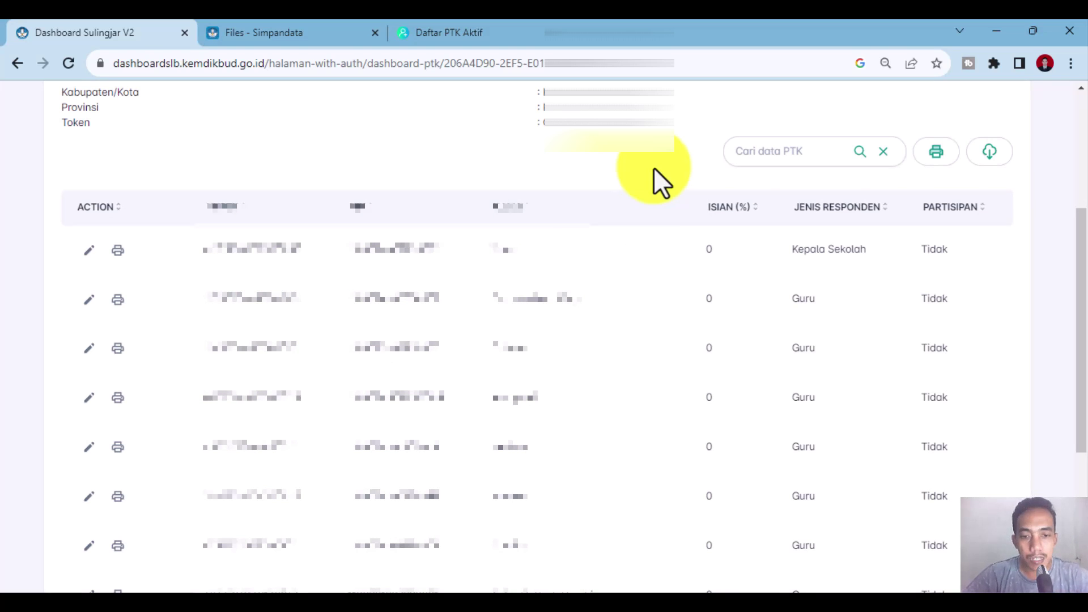
# Enter a teacher's name in the PTK data search and clear the search again
pyautogui.click(780, 161)
pyautogui.write('e')
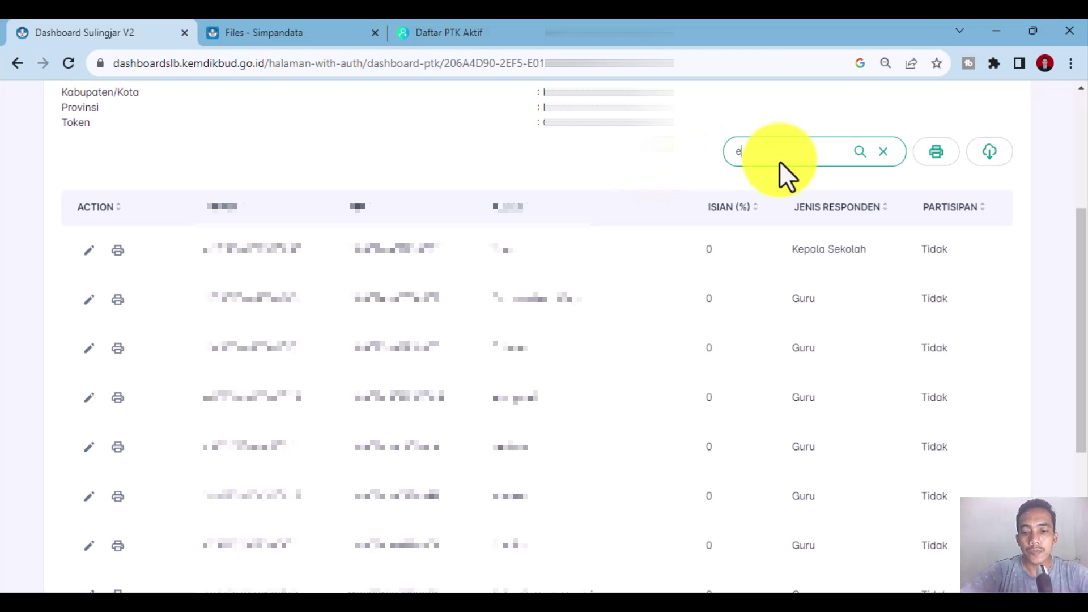
pyautogui.write('rlina')
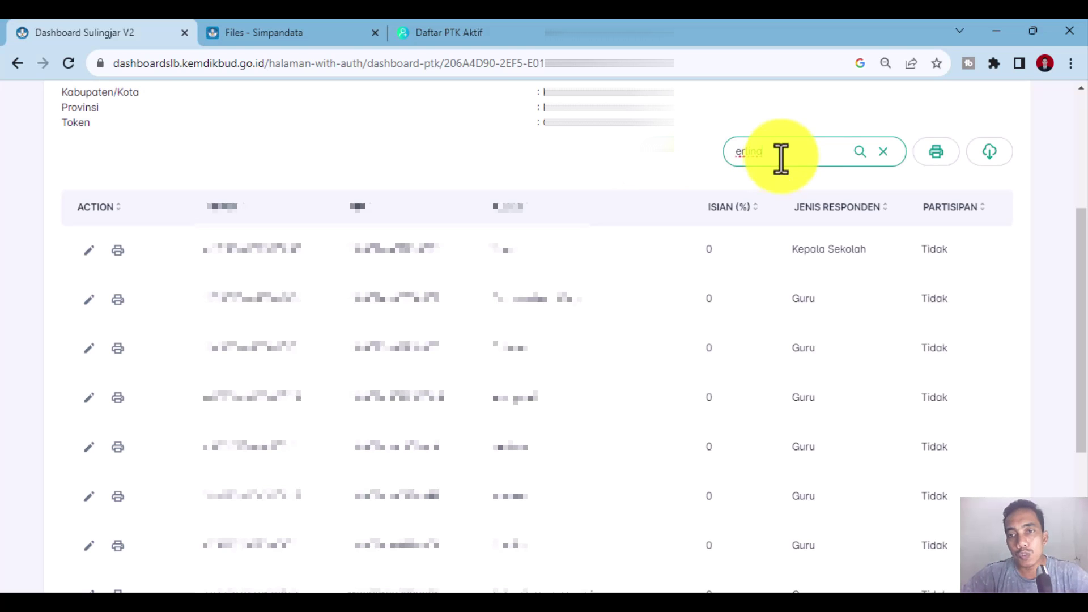
pyautogui.click(882, 153)
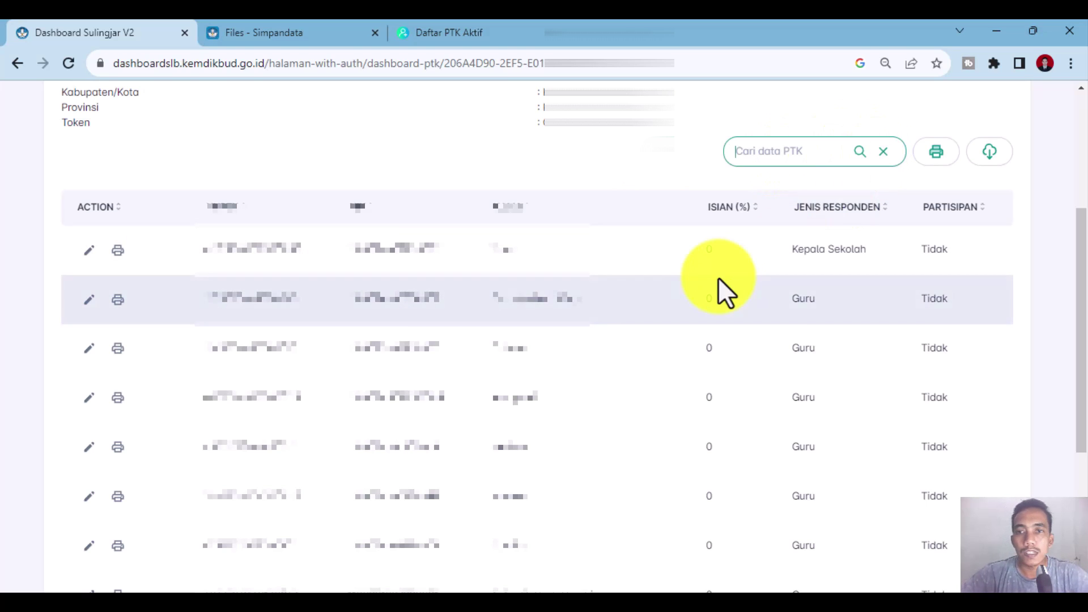
pyautogui.click(817, 155)
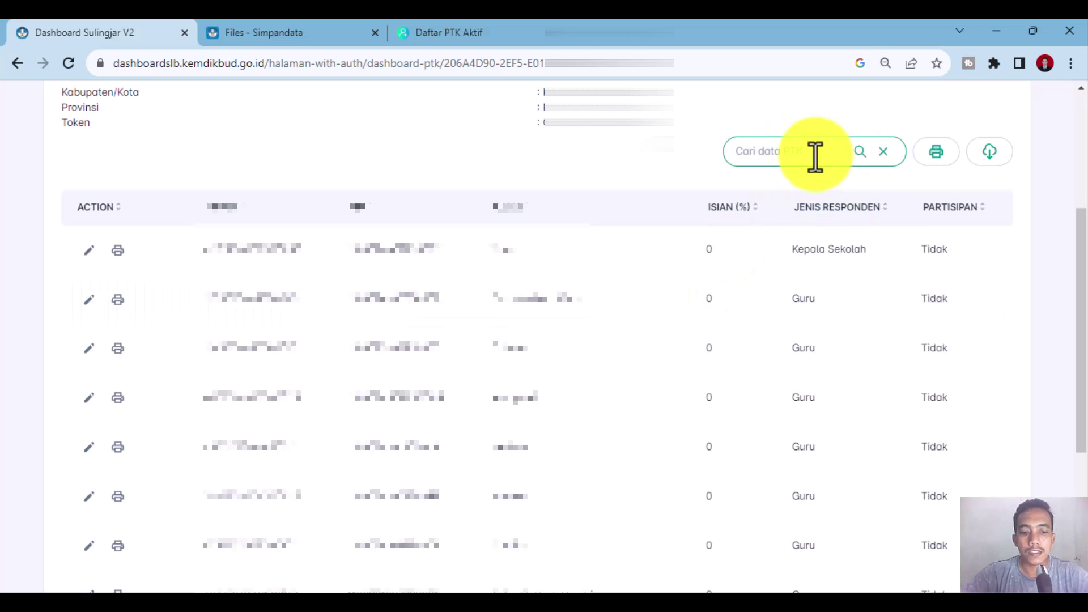
# Go to page 2 of the PTK table and review the remaining teachers
pyautogui.scroll(-5, 902, 318)
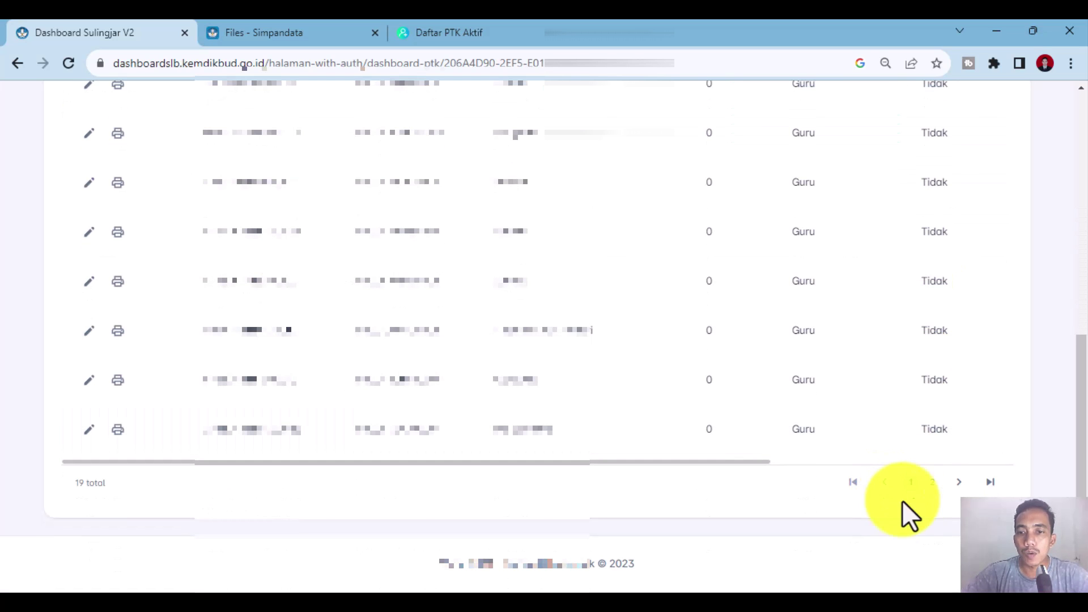
pyautogui.click(932, 486)
pyautogui.scroll(2, 737, 479)
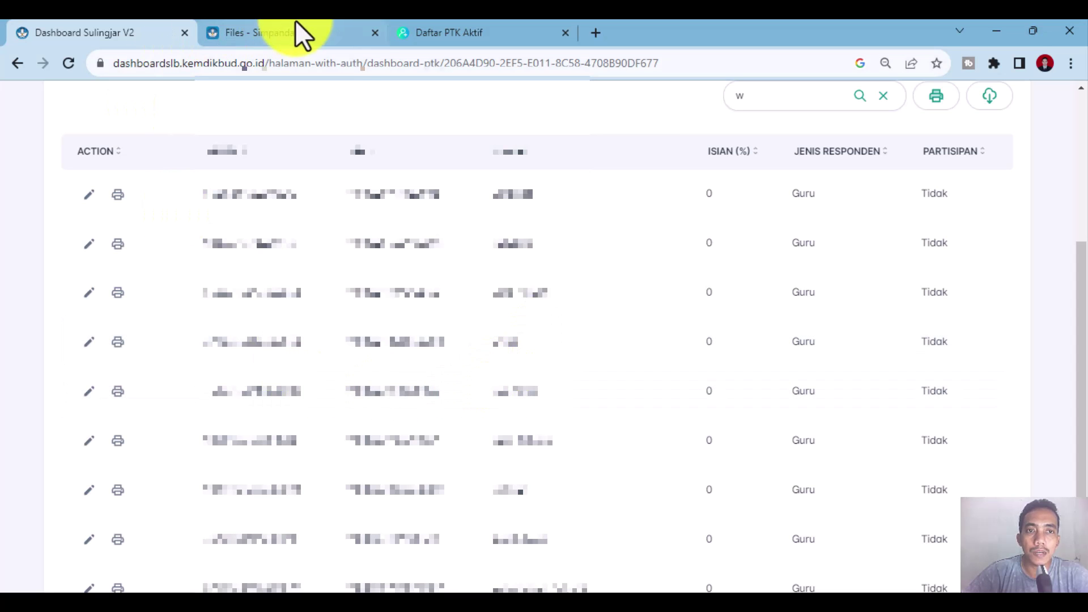
pyautogui.scroll(5, 413, 485)
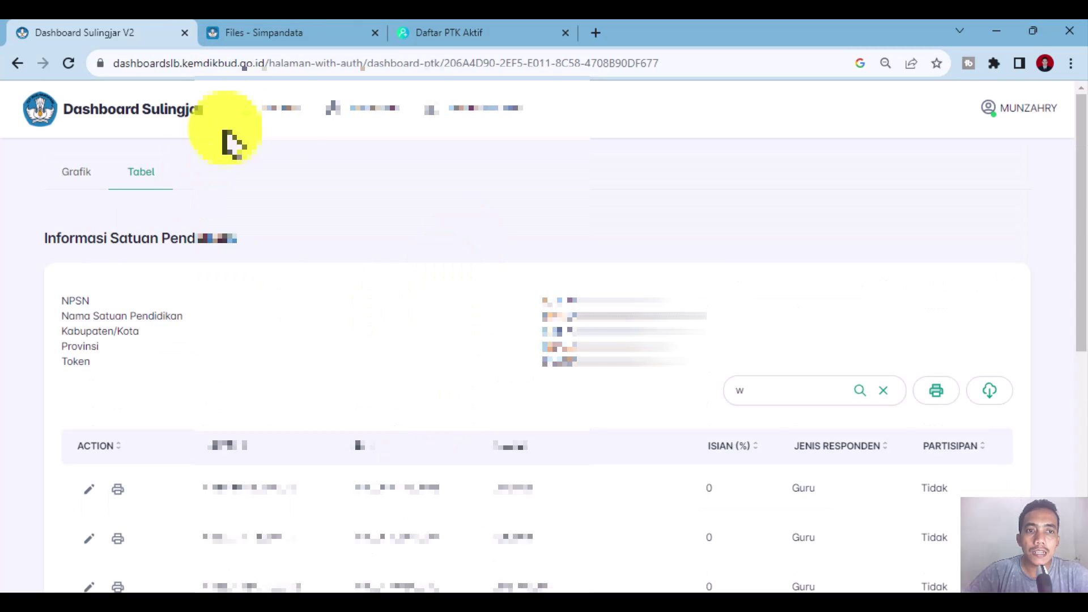
# Visit the Beranda page, open Informasi Umum and examine the Jadwal Sulingjar for cut-off, login card printing and implementation dates
pyautogui.click(287, 122)
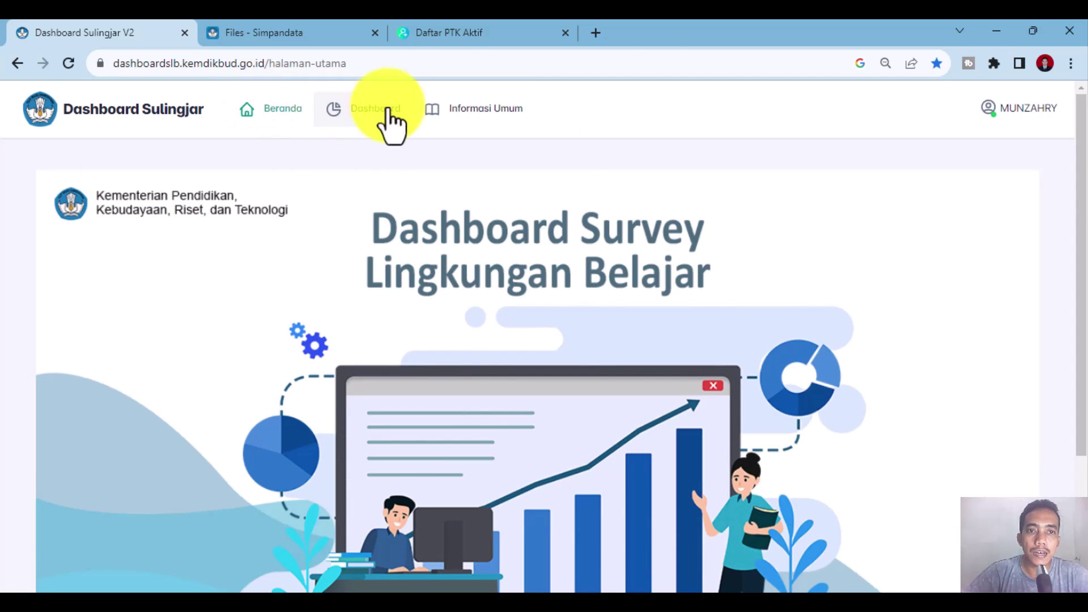
pyautogui.click(513, 111)
pyautogui.scroll(-4, 543, 338)
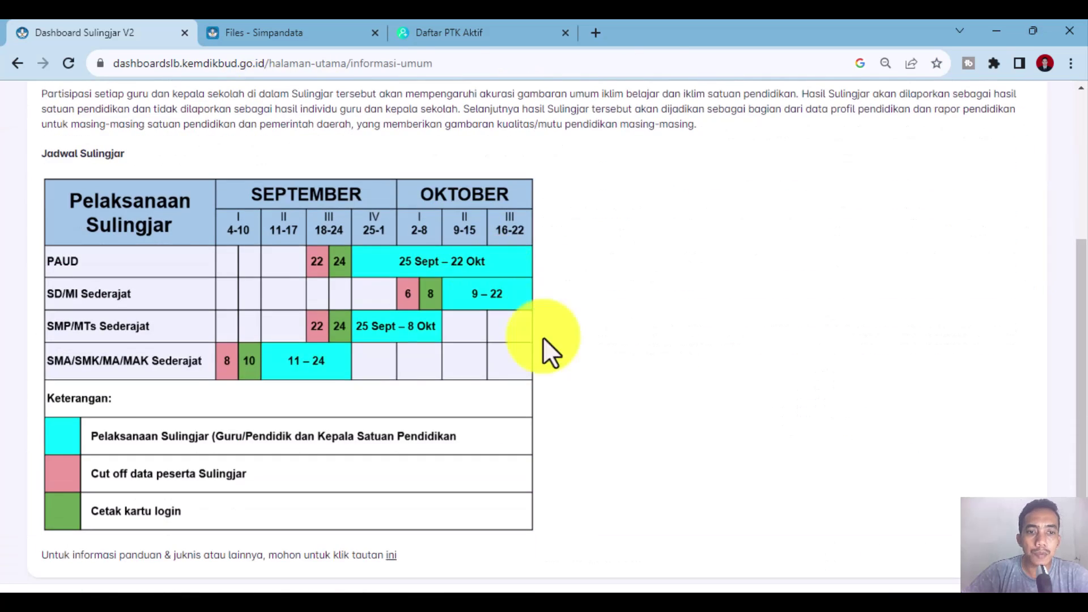
pyautogui.scroll(4, 451, 359)
pyautogui.scroll(-4, 433, 340)
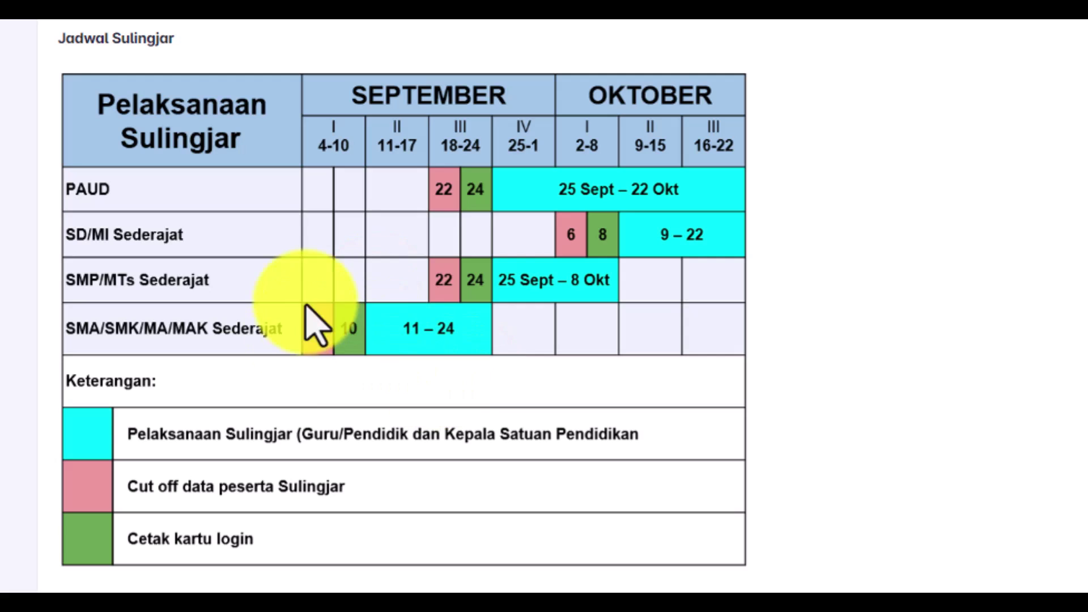
# Glance at the Daftar PTK Aktif list in VERVAL PTK and return to the Sulingjar schedule
pyautogui.click(458, 32)
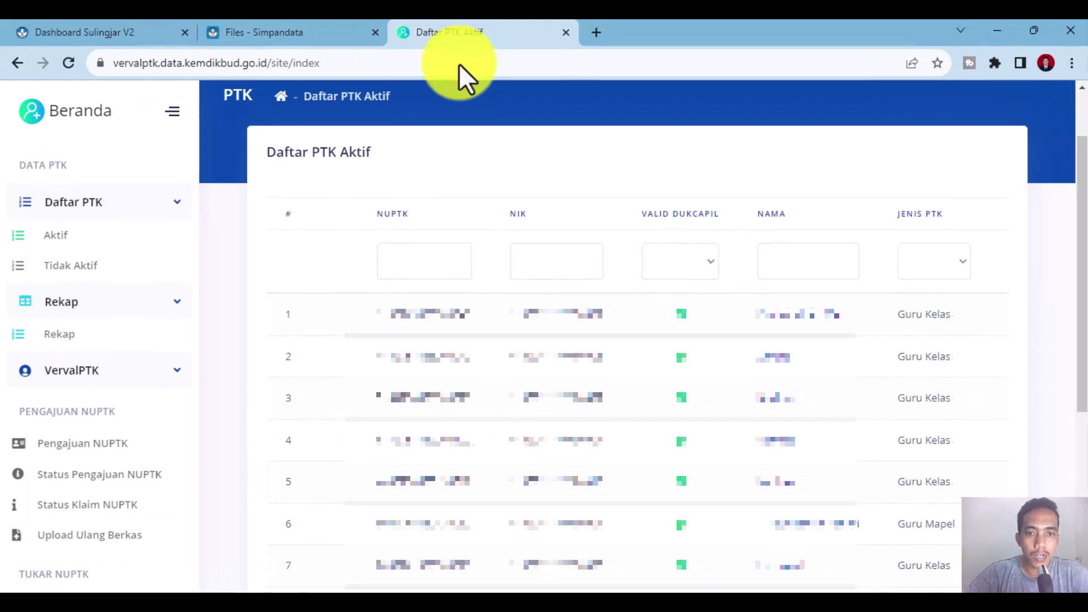
pyautogui.click(347, 32)
pyautogui.click(72, 26)
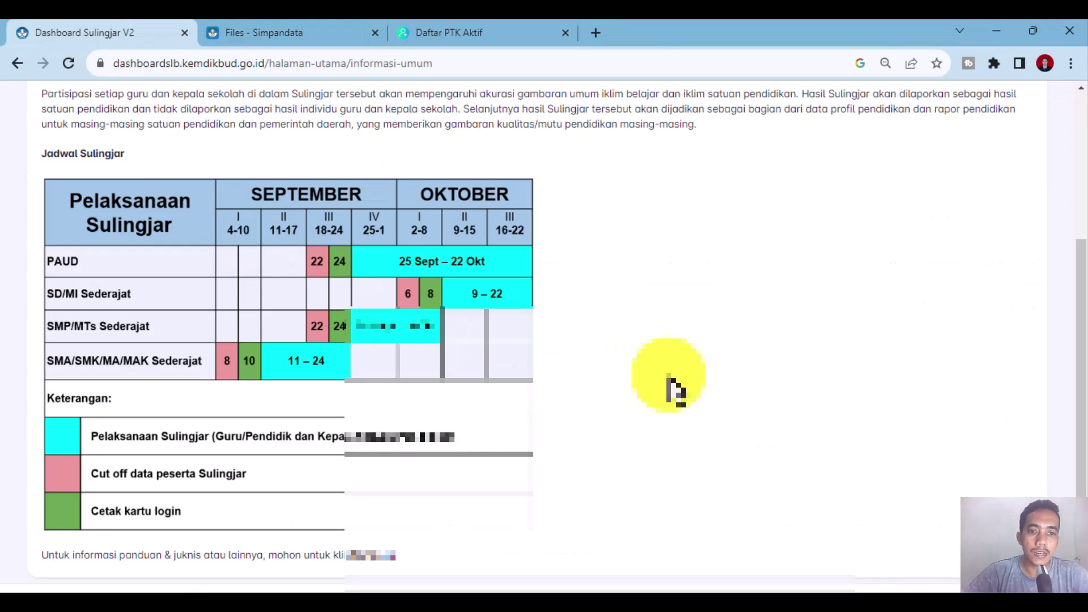
# Return to the school dashboard's table view and go to page 2 of the PTK list
pyautogui.scroll(5, 623, 391)
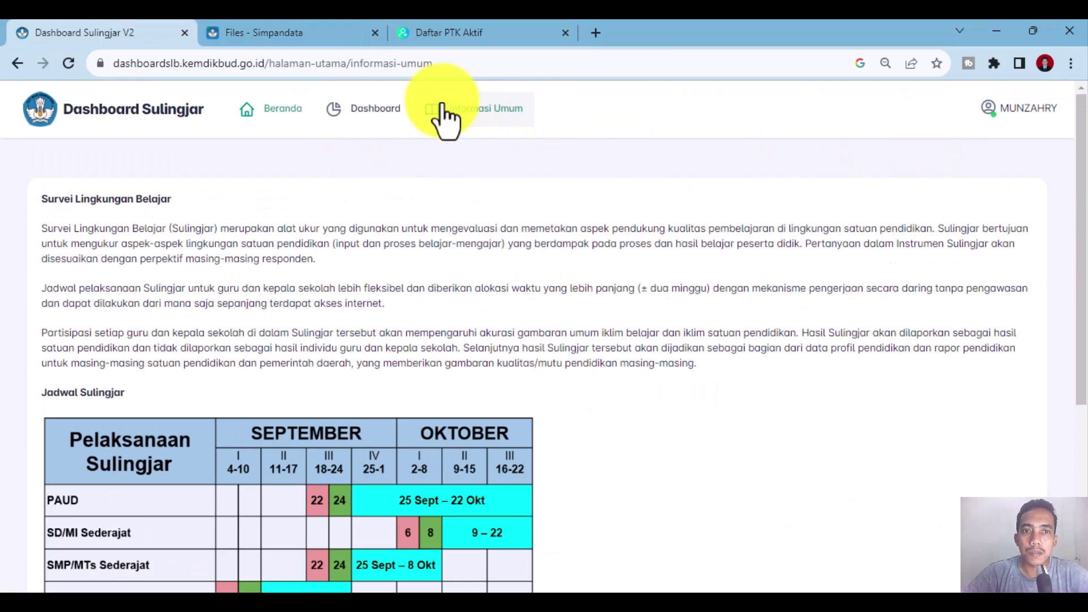
pyautogui.click(354, 116)
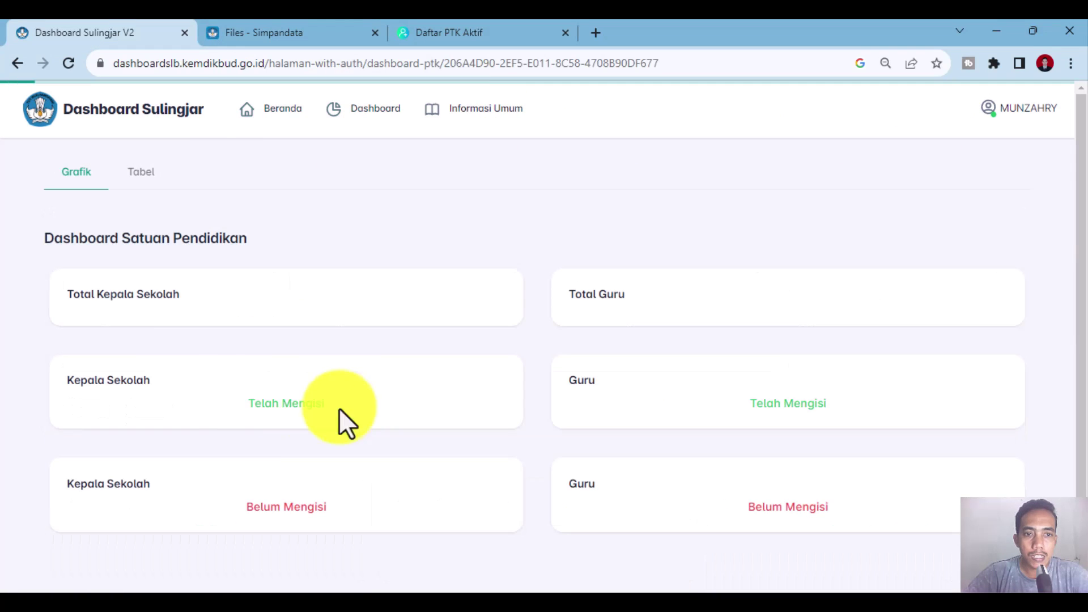
pyautogui.click(135, 189)
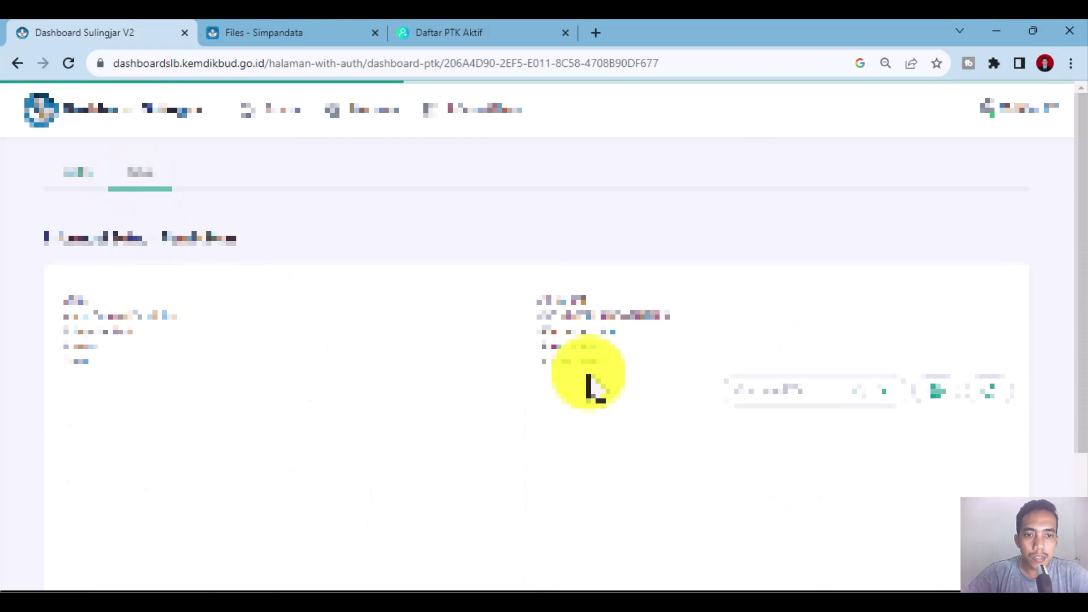
pyautogui.scroll(-3, 590, 377)
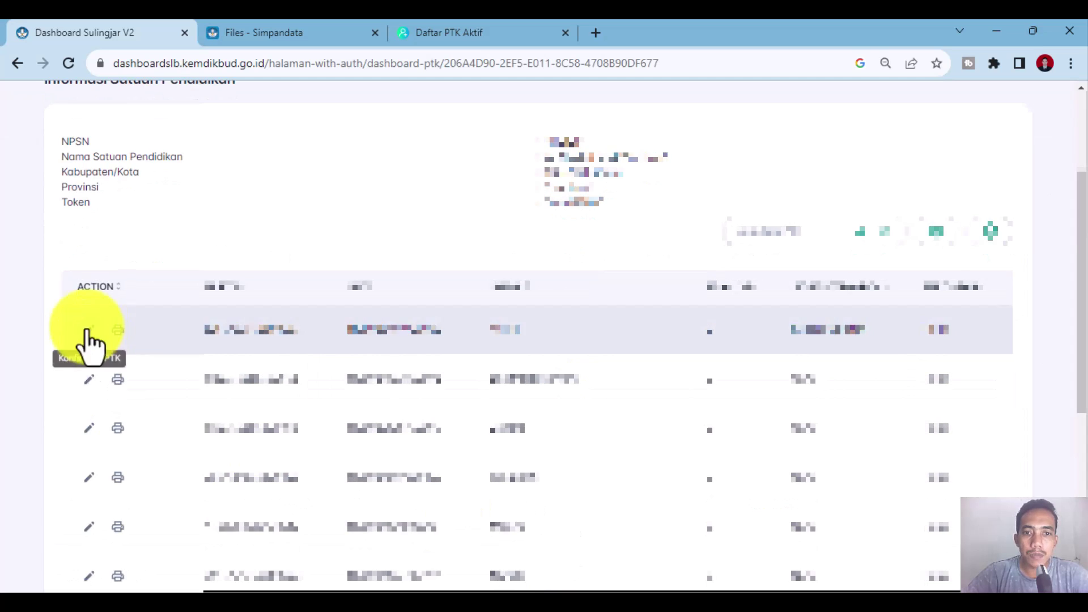
pyautogui.scroll(-5, 113, 425)
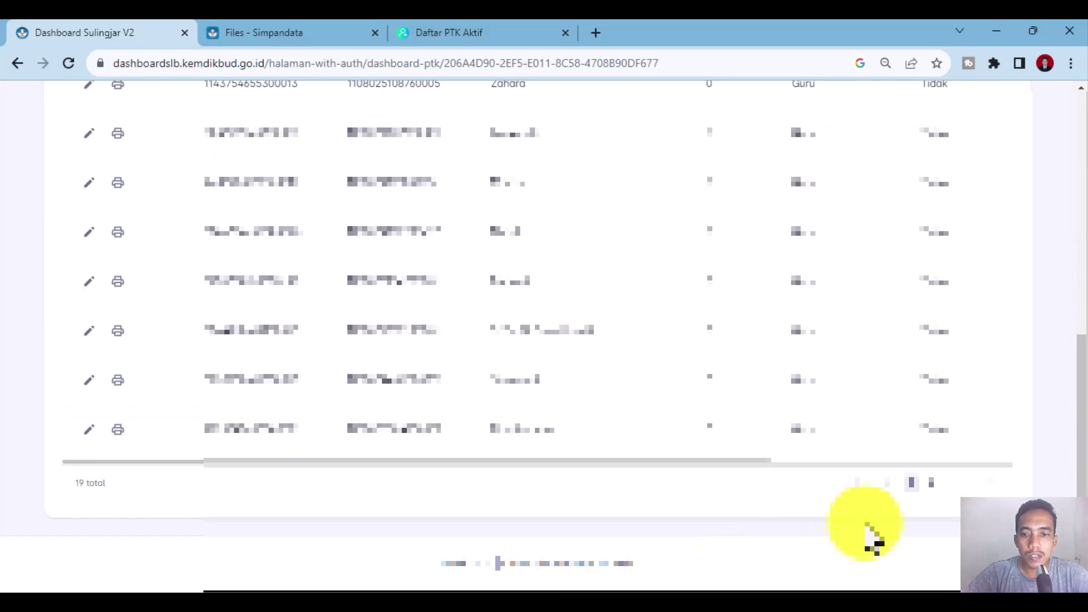
pyautogui.click(931, 482)
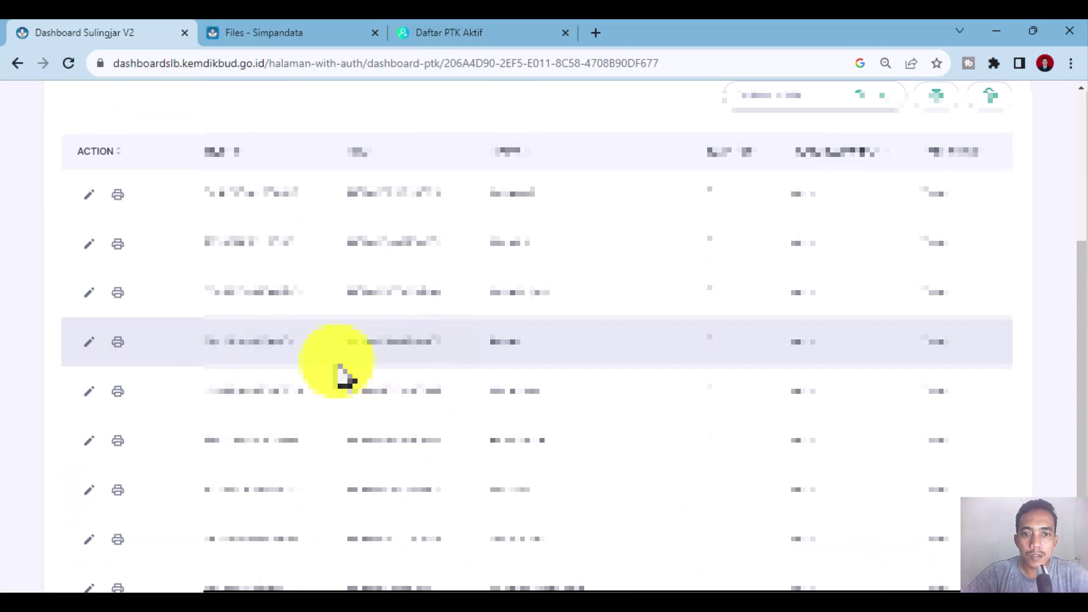
# Open the Konfirmasi PTK dialog for the fourth teacher on page 2 and examine the Jenis Keluar options from Konfirmasi to Pensiun
pyautogui.click(88, 342)
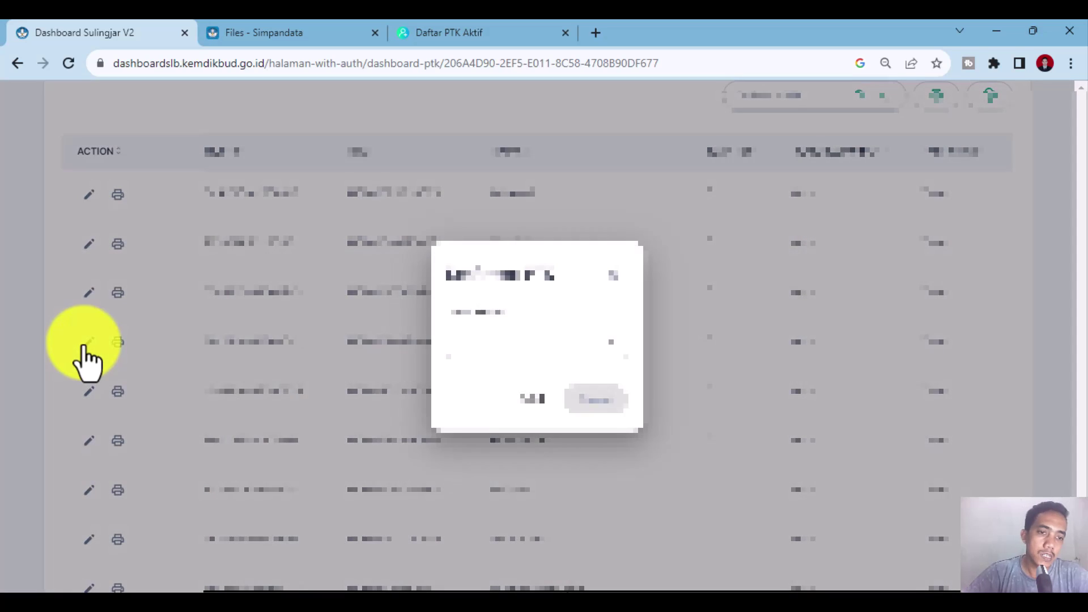
pyautogui.click(541, 363)
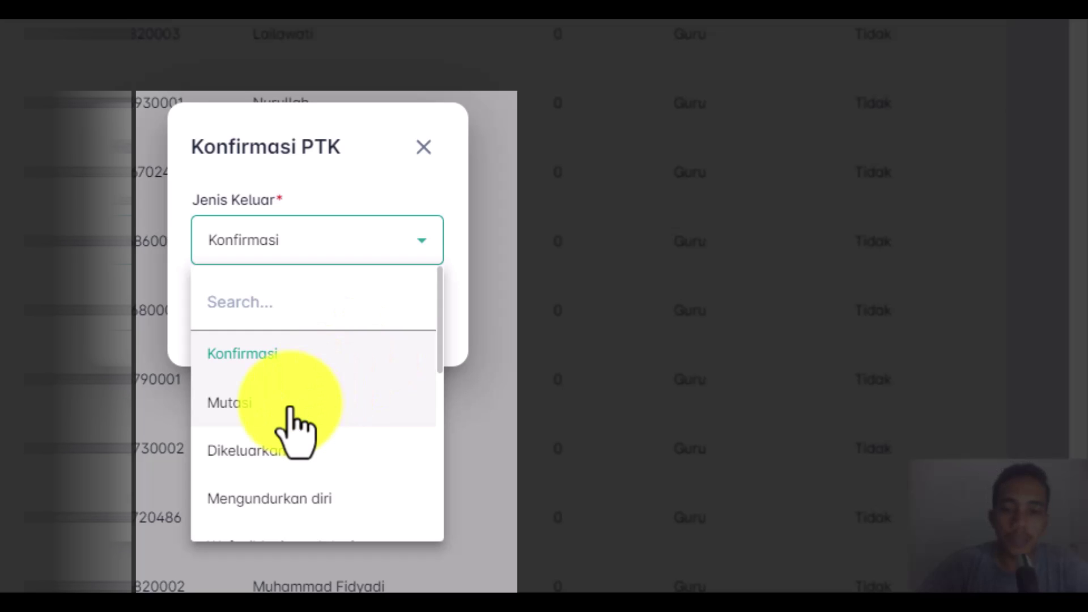
pyautogui.scroll(-3, 297, 420)
pyautogui.scroll(3, 299, 481)
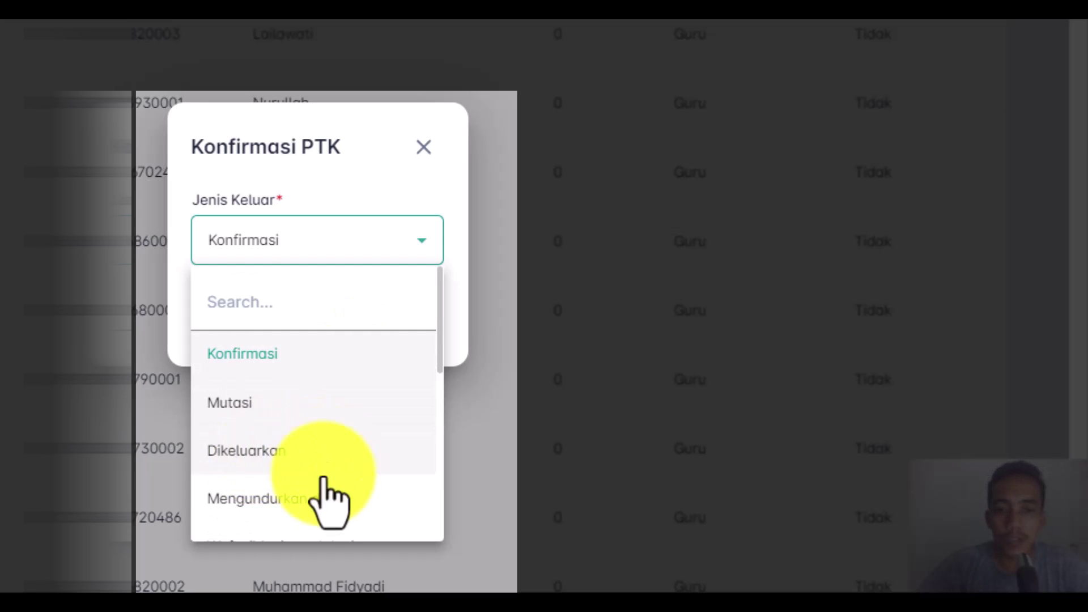
pyautogui.scroll(-2, 385, 517)
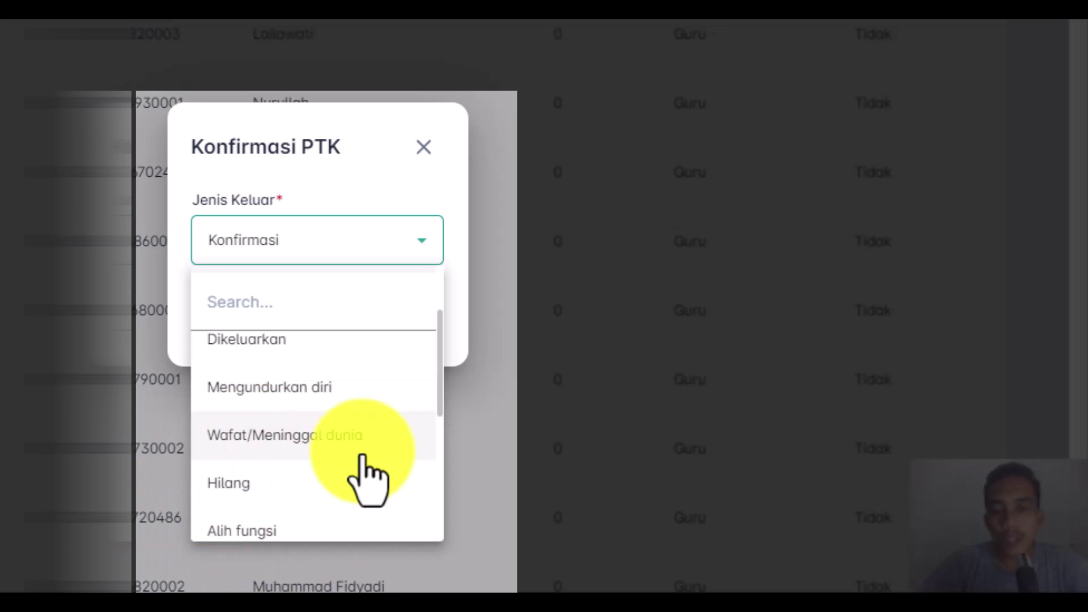
pyautogui.scroll(-3, 308, 517)
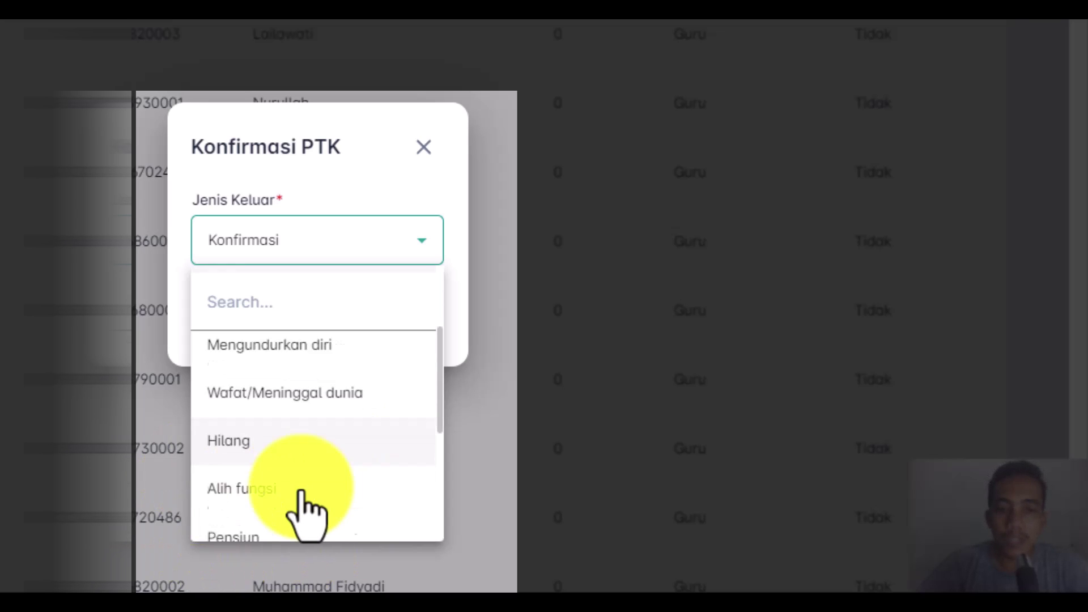
pyautogui.scroll(3, 300, 488)
pyautogui.scroll(-2, 300, 487)
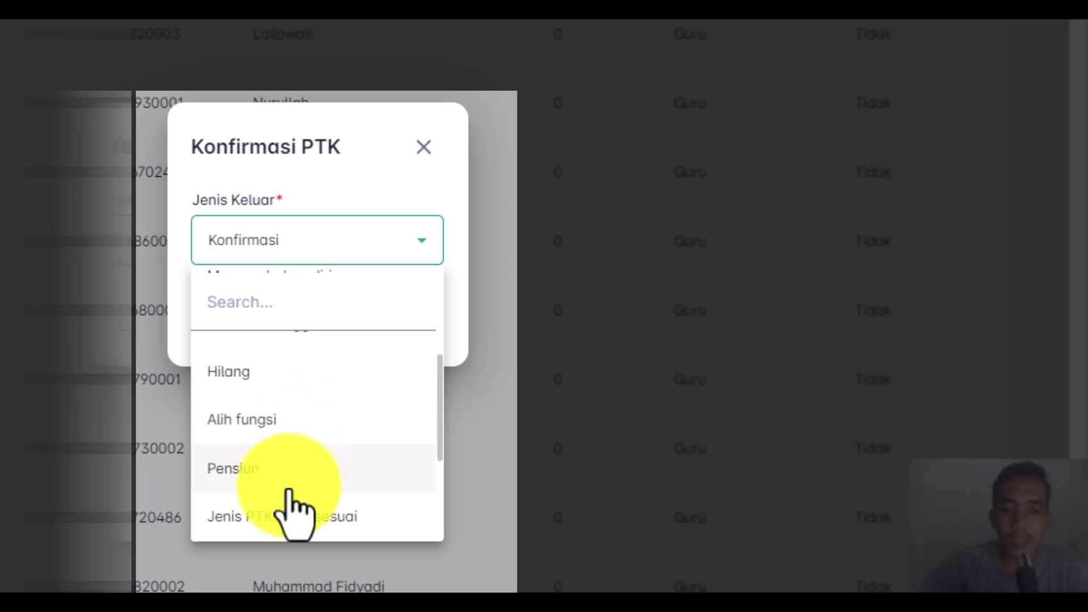
pyautogui.scroll(-2, 363, 489)
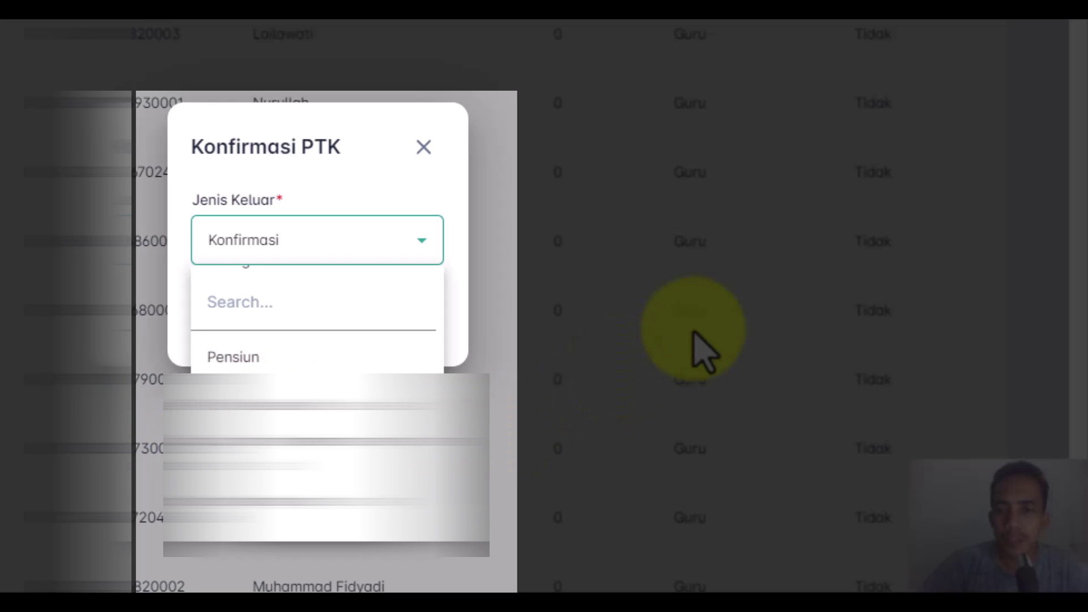
pyautogui.click(693, 331)
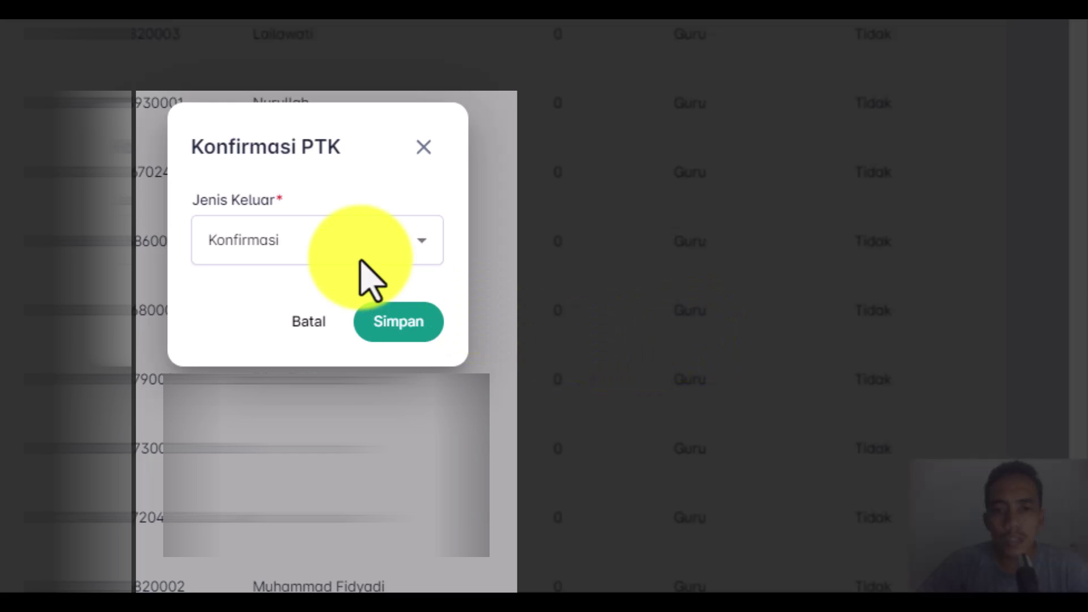
# Examine the remaining Jenis Keluar options, including Warga Negara Asing, Data Teridentifikasi Ganda and Tugas Belajar, and cancel the dialog
pyautogui.click(360, 261)
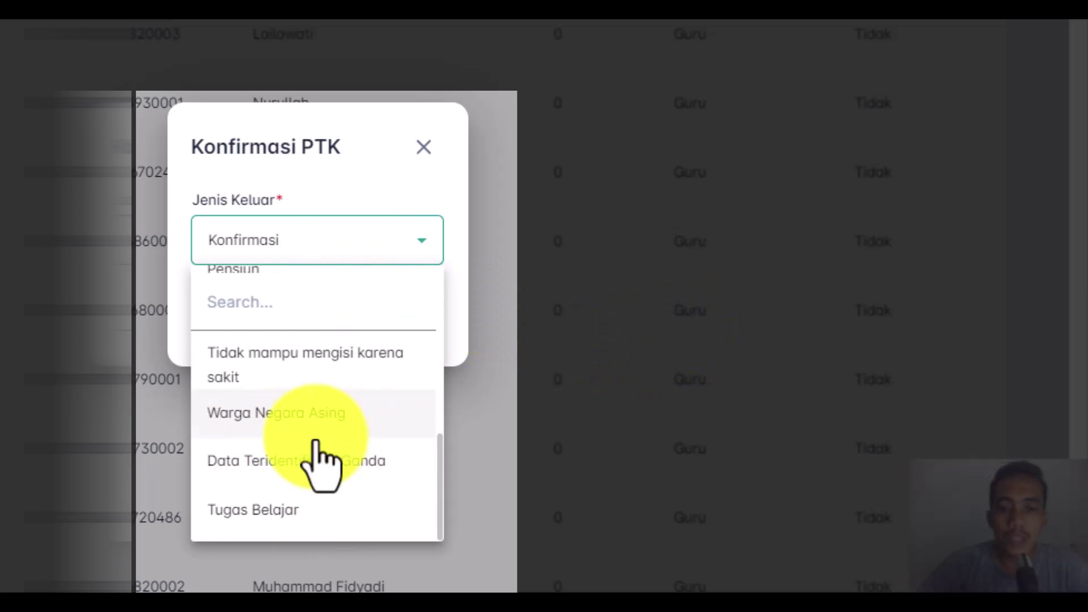
pyautogui.scroll(2, 300, 462)
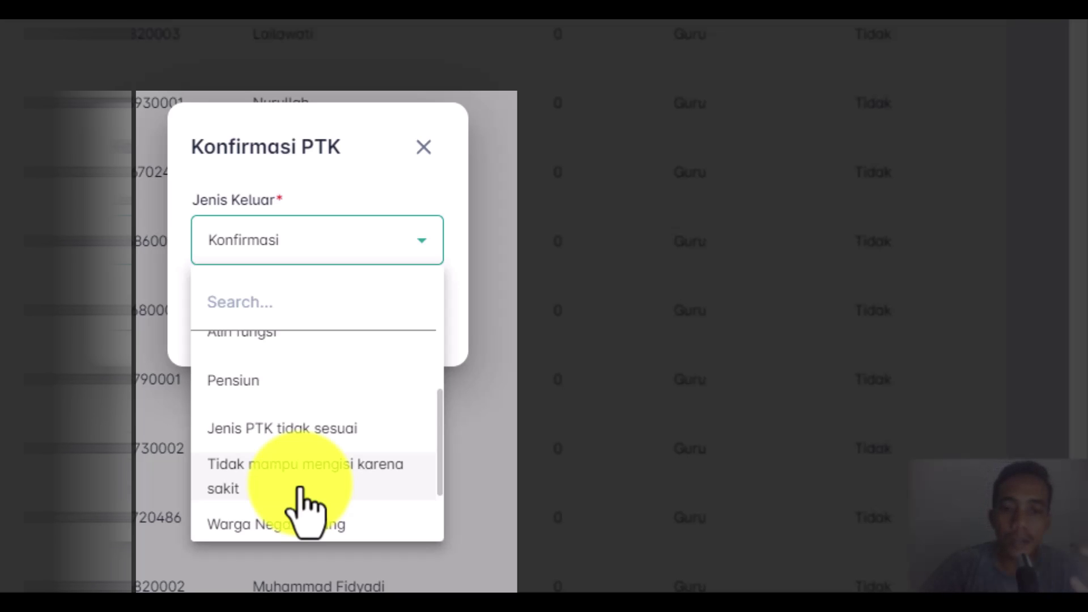
pyautogui.scroll(-2, 300, 501)
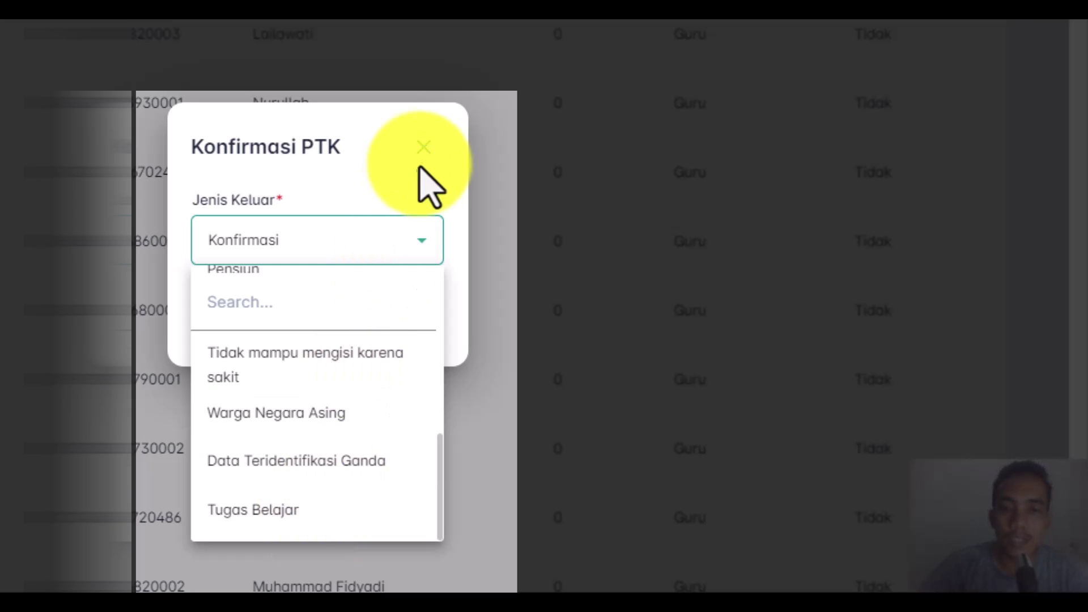
pyautogui.click(423, 147)
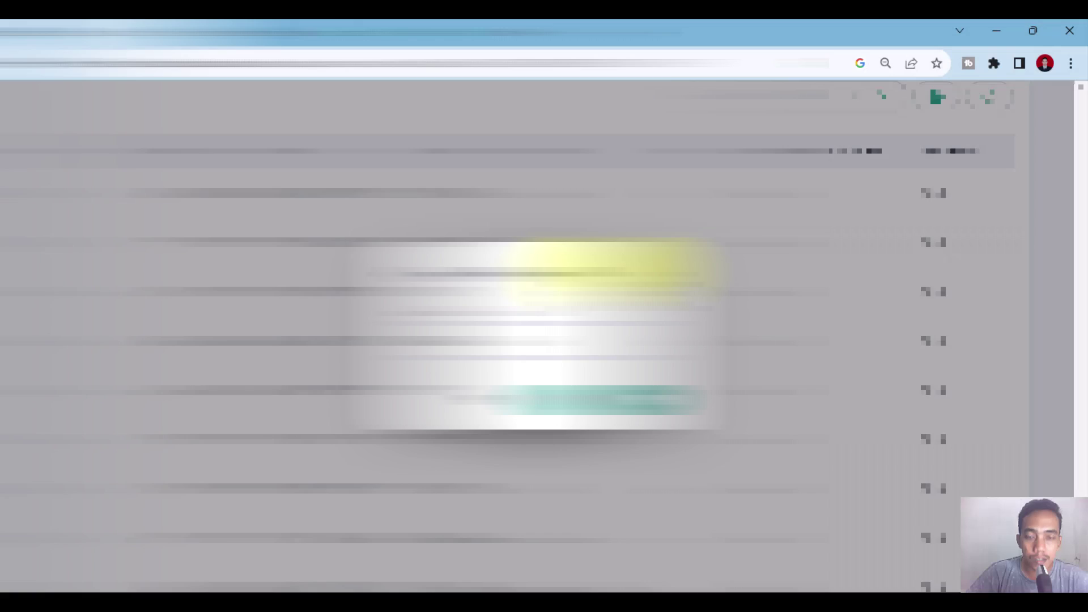
pyautogui.click(424, 144)
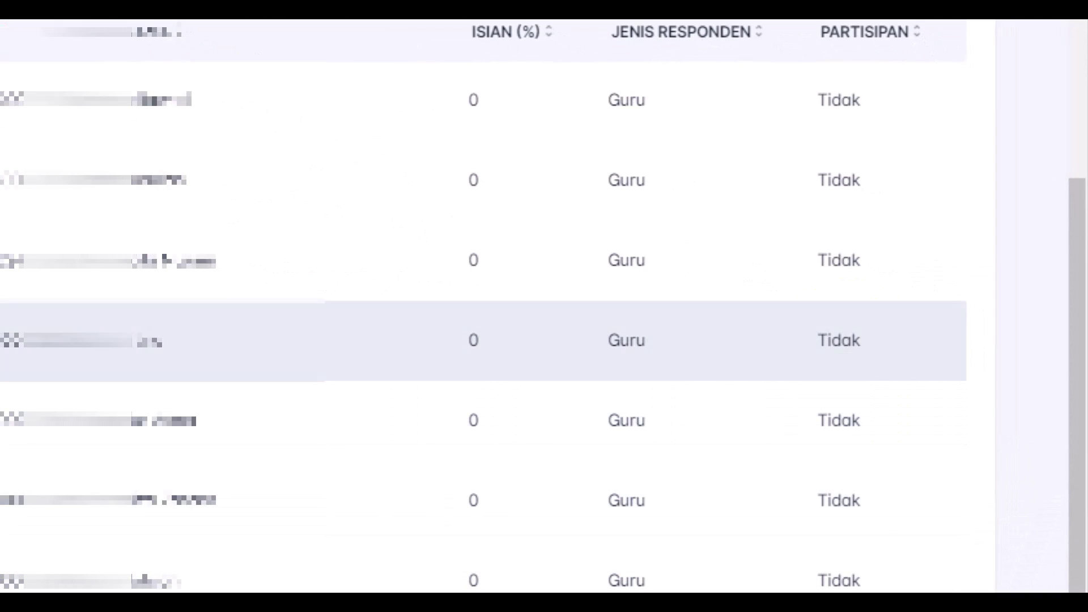
pyautogui.click(77, 342)
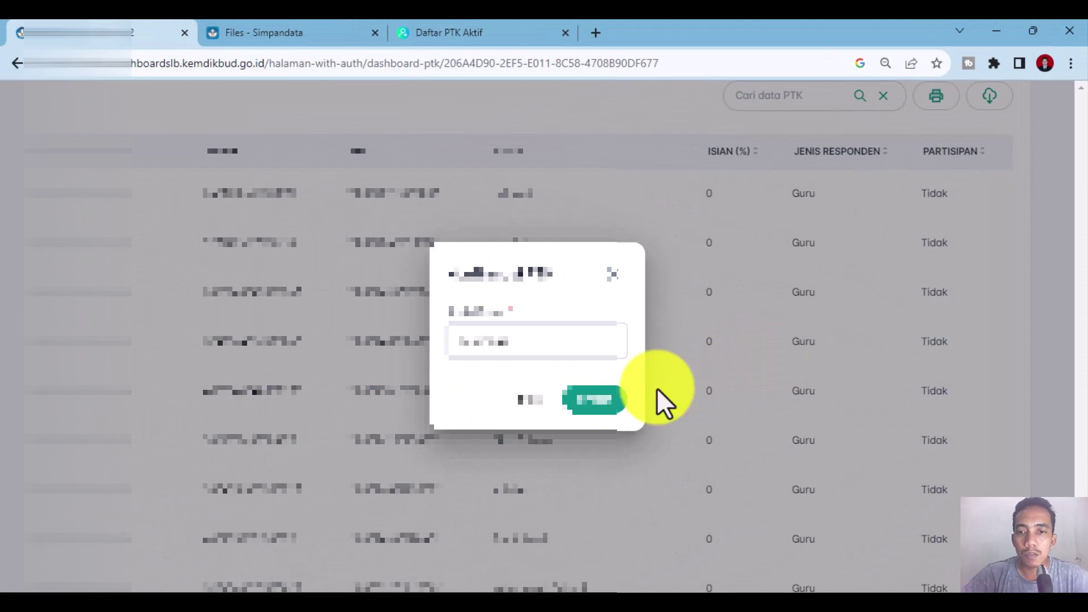
pyautogui.click(528, 407)
# Review the Konfirmasi PTK and Layanan columns for the teachers on page 2
pyautogui.scroll(-5, 797, 426)
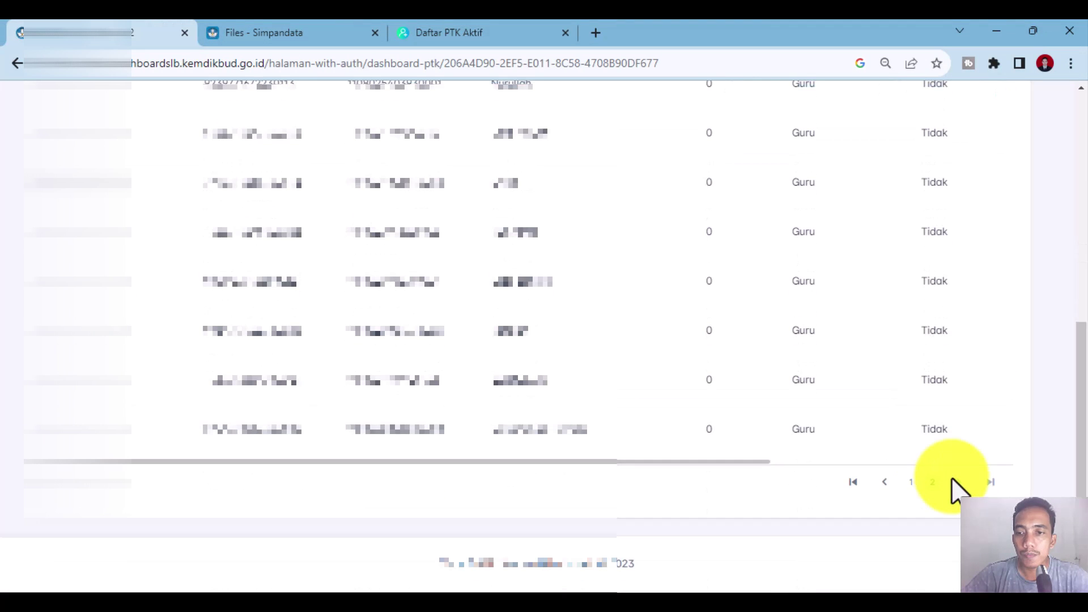
pyautogui.hscroll(5, 879, 450)
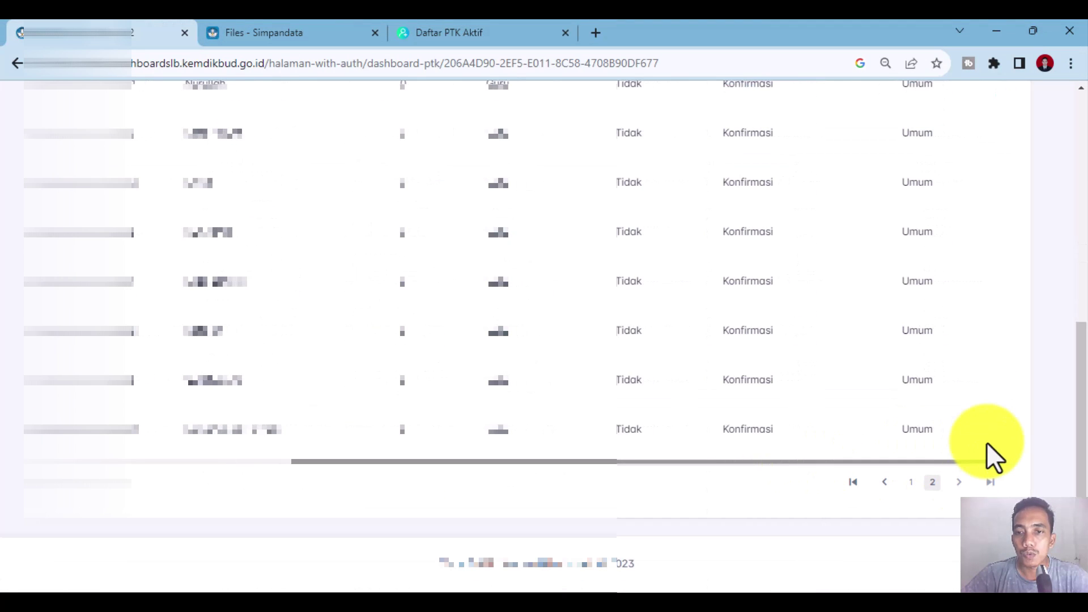
pyautogui.hscroll(-5, 987, 443)
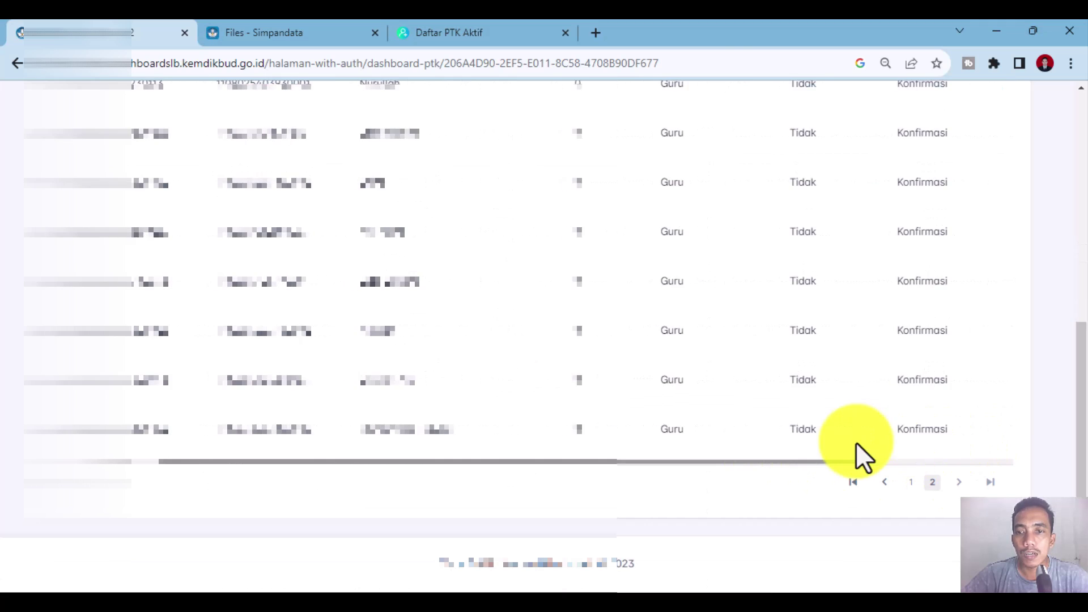
pyautogui.hscroll(2, 856, 442)
pyautogui.scroll(5, 893, 438)
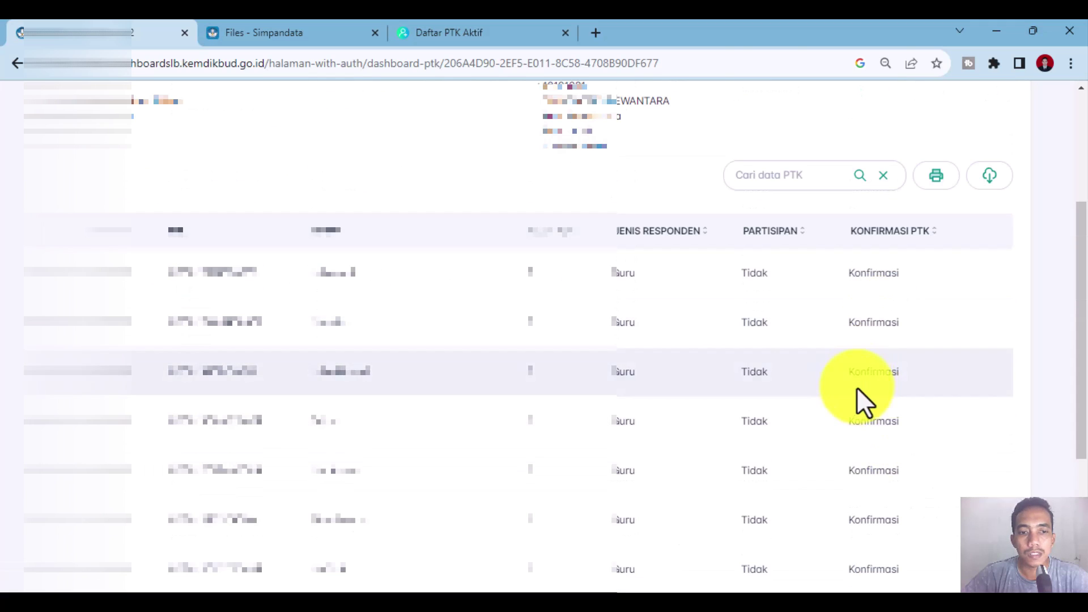
pyautogui.scroll(-5, 835, 428)
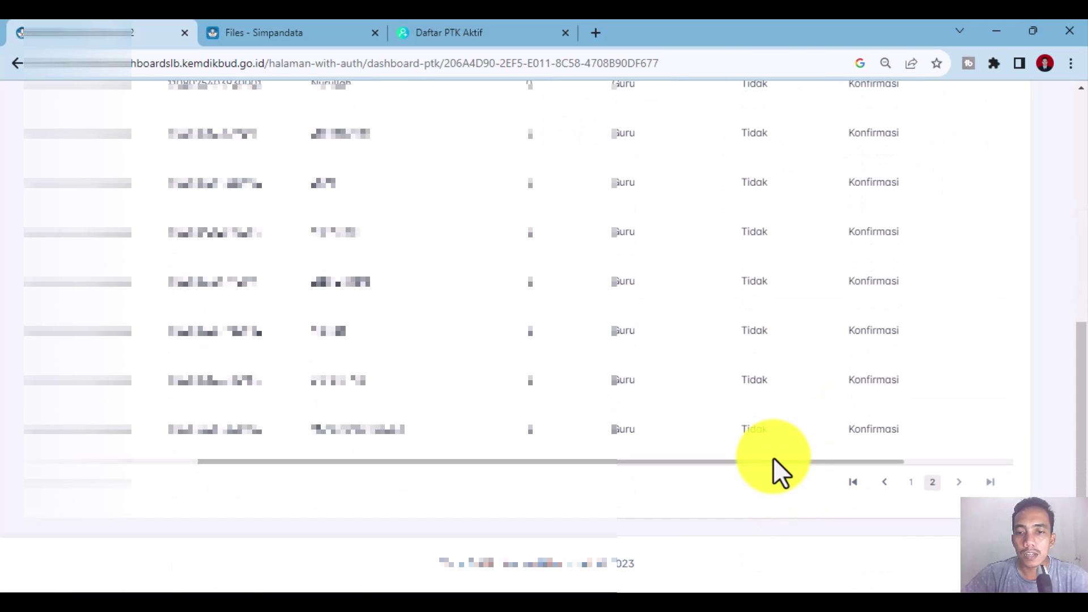
# Set the fourth teacher's Jenis Keluar to Mutasi in the Konfirmasi PTK dialog and save it
pyautogui.moveTo(286, 462); pyautogui.dragTo(73, 304)
pyautogui.click(89, 184)
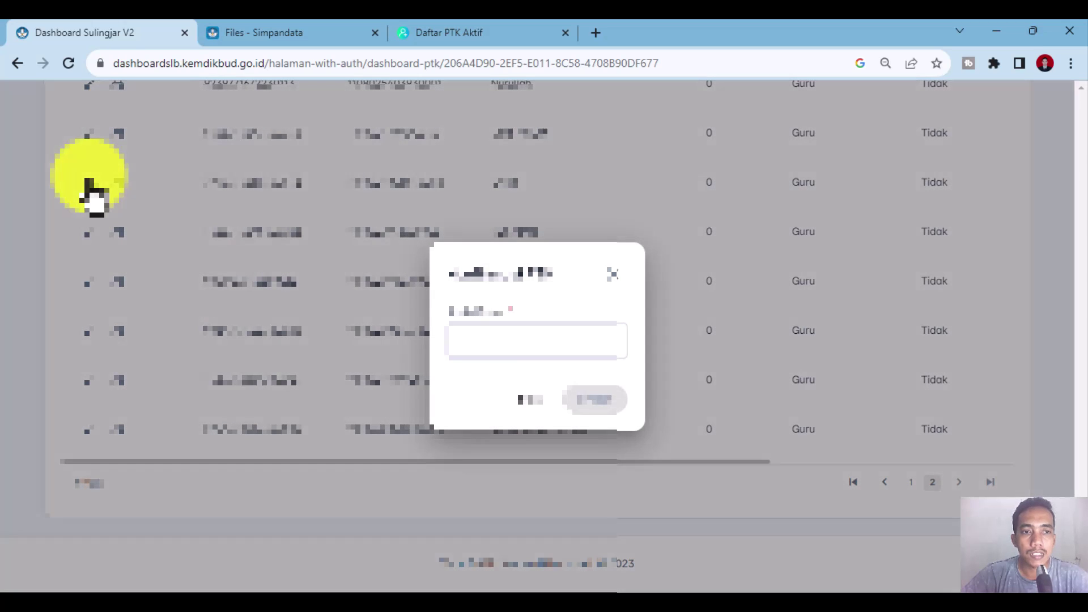
pyautogui.click(499, 347)
pyautogui.click(526, 470)
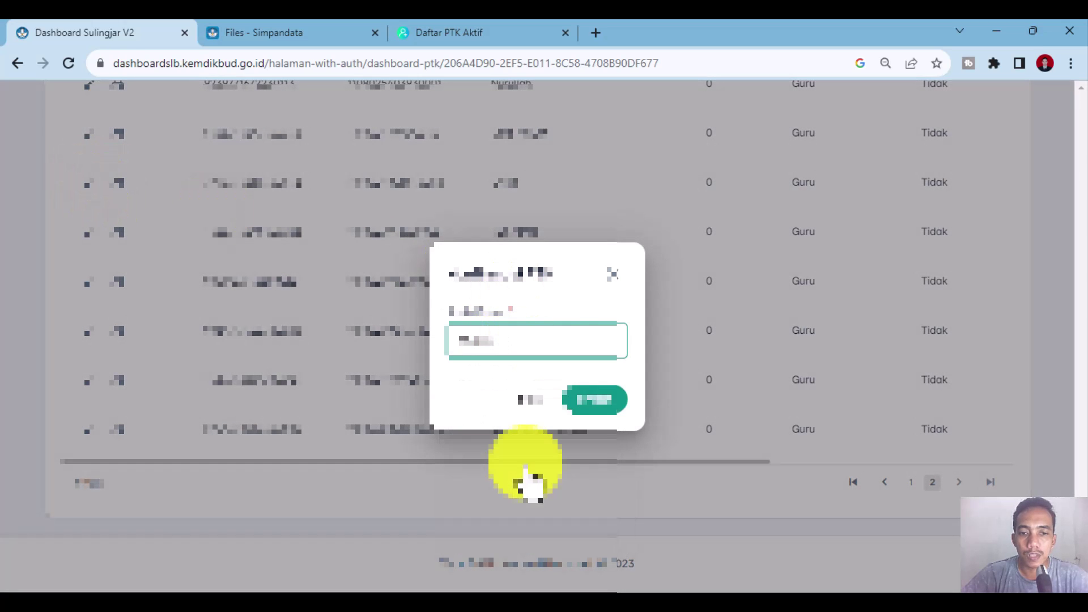
pyautogui.click(592, 404)
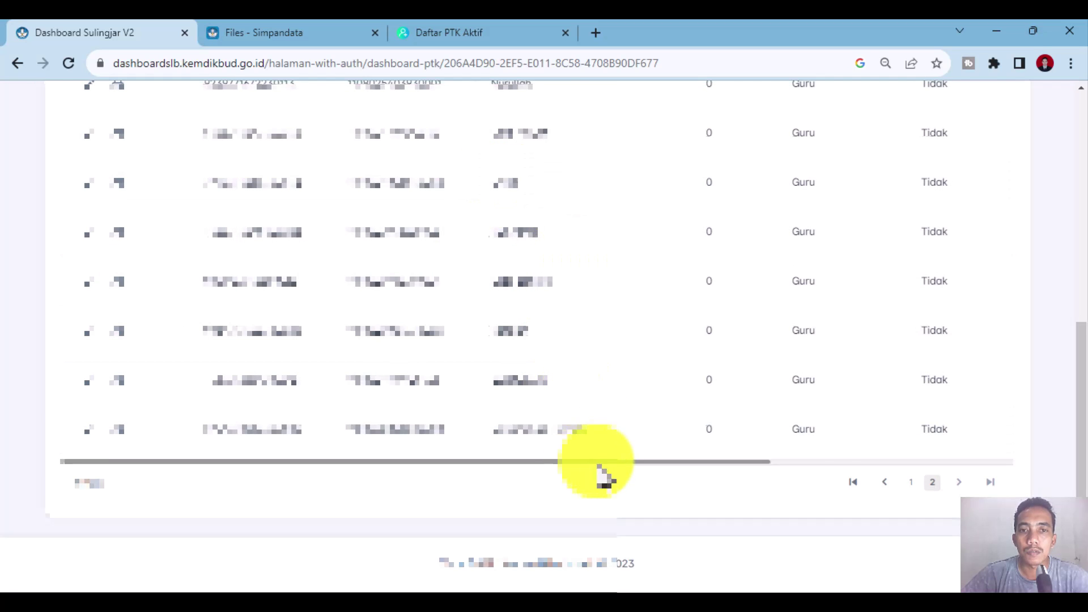
# Check the fourth teacher's new status in the Konfirmasi PTK column against the other rows
pyautogui.moveTo(602, 462); pyautogui.dragTo(866, 464)
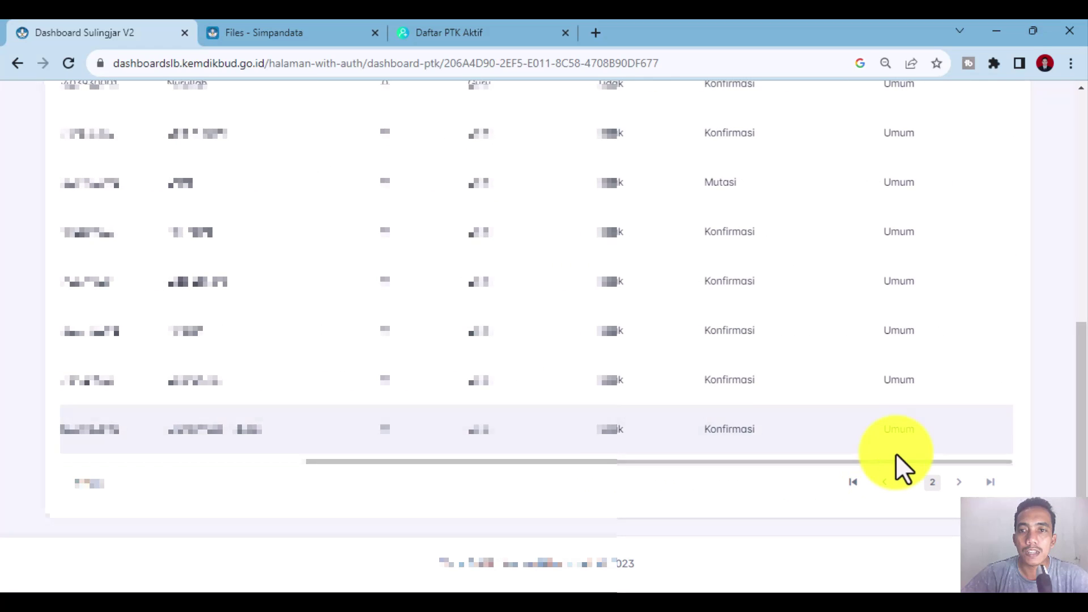
pyautogui.scroll(1, 884, 291)
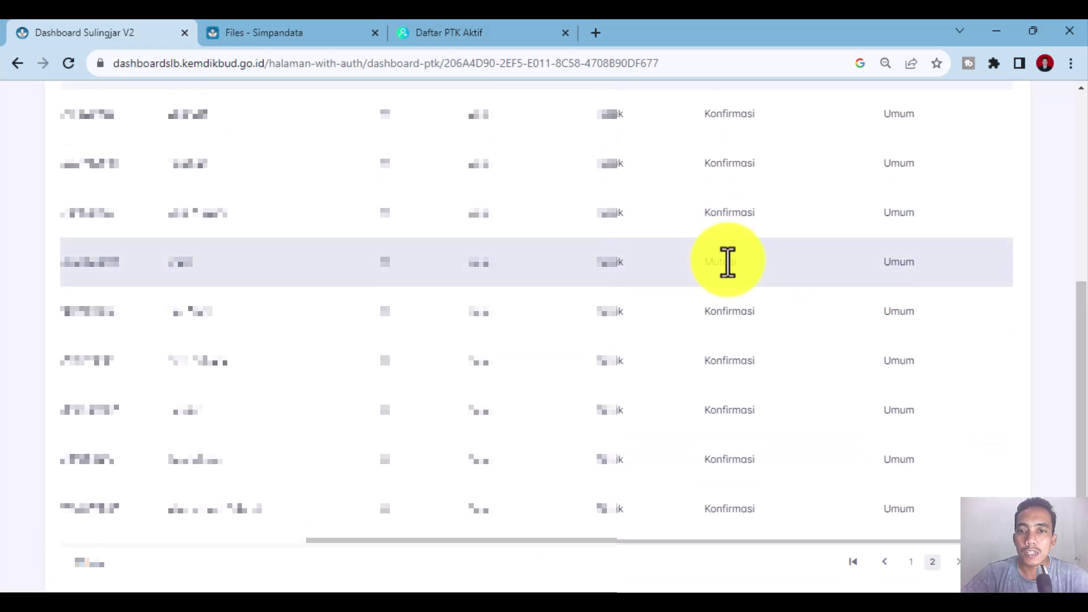
pyautogui.scroll(4, 731, 363)
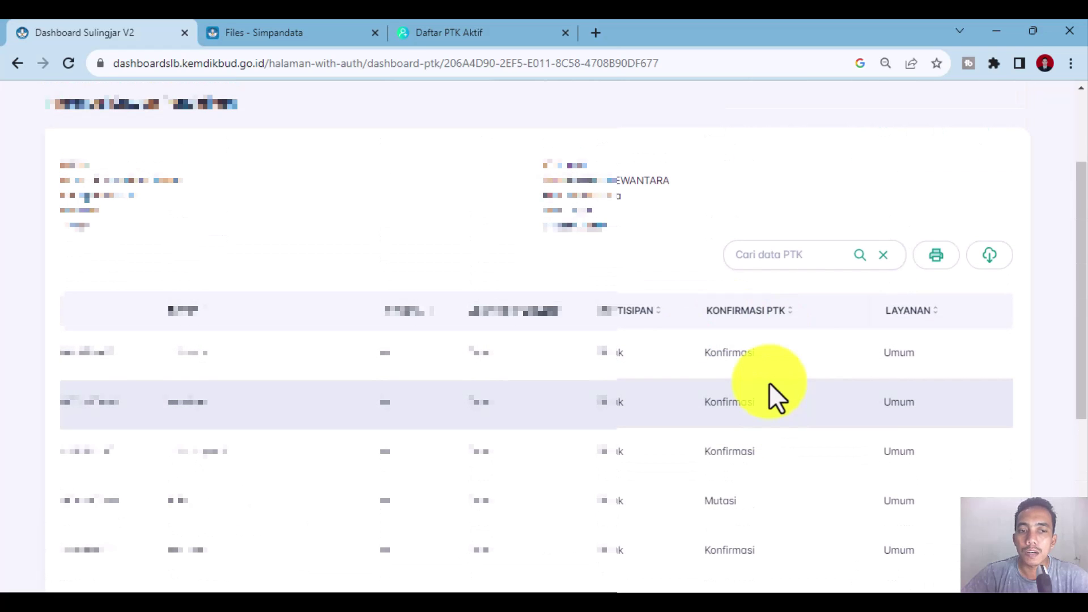
pyautogui.scroll(-1, 769, 383)
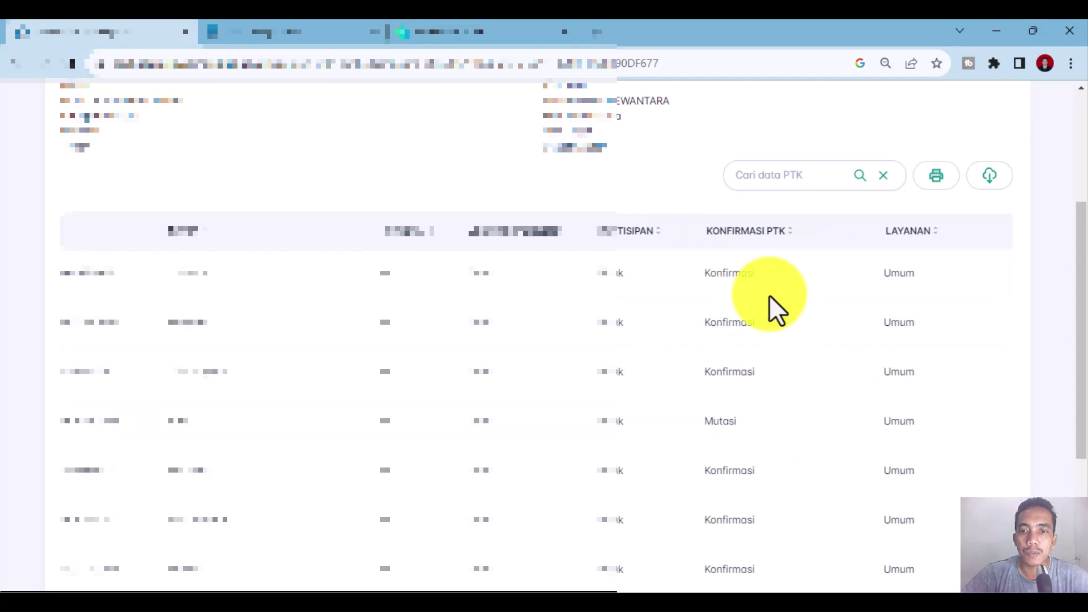
pyautogui.scroll(-3, 726, 418)
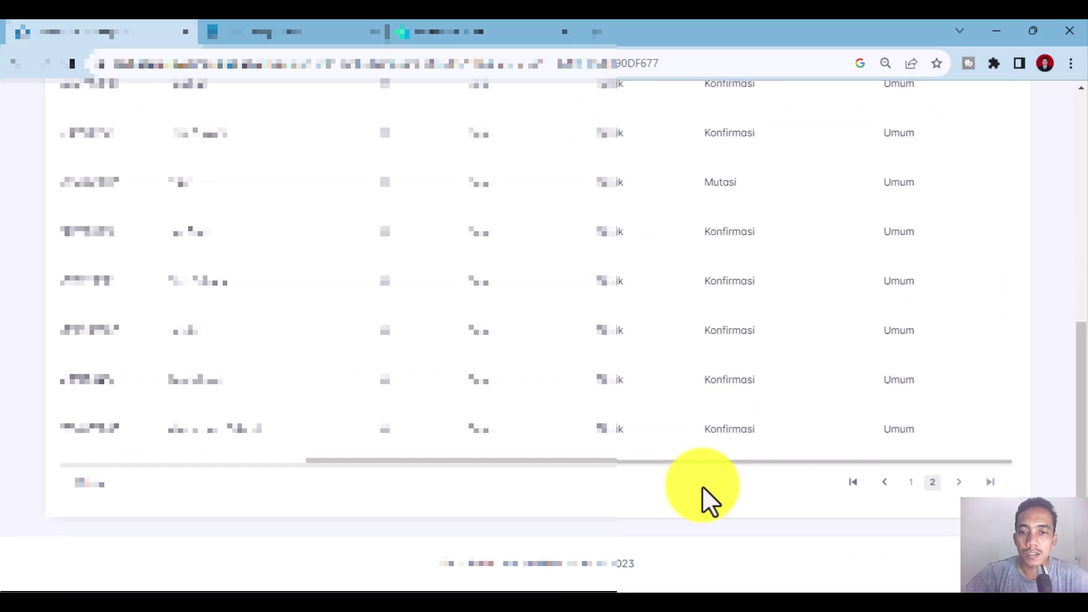
# Reopen the fourth teacher's Konfirmasi PTK dialog to view the Jenis Keluar choices and cancel without saving
pyautogui.moveTo(705, 461); pyautogui.dragTo(274, 291)
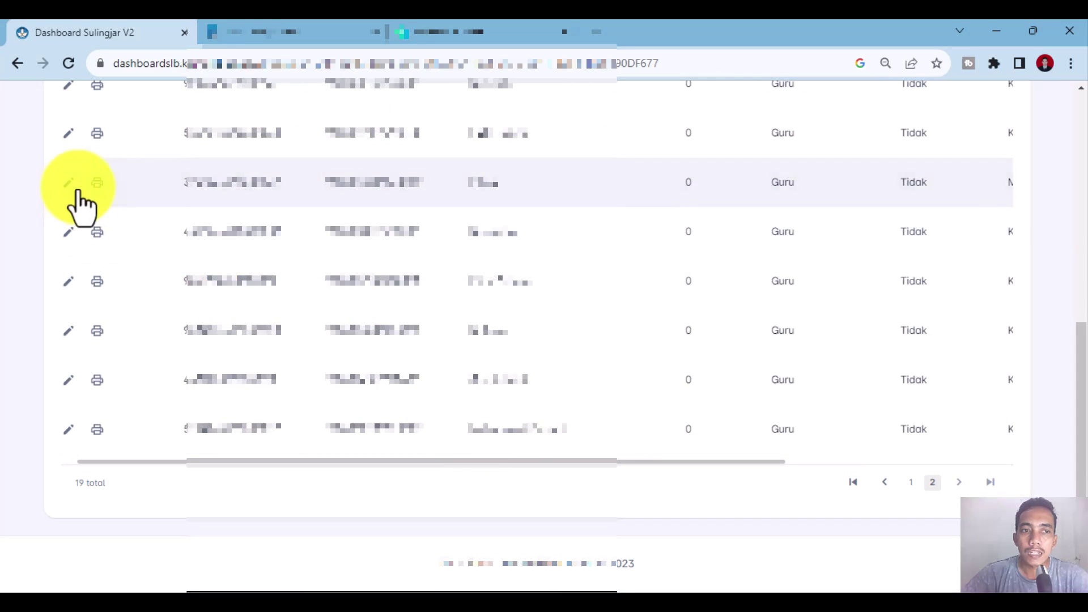
pyautogui.click(77, 192)
pyautogui.click(566, 340)
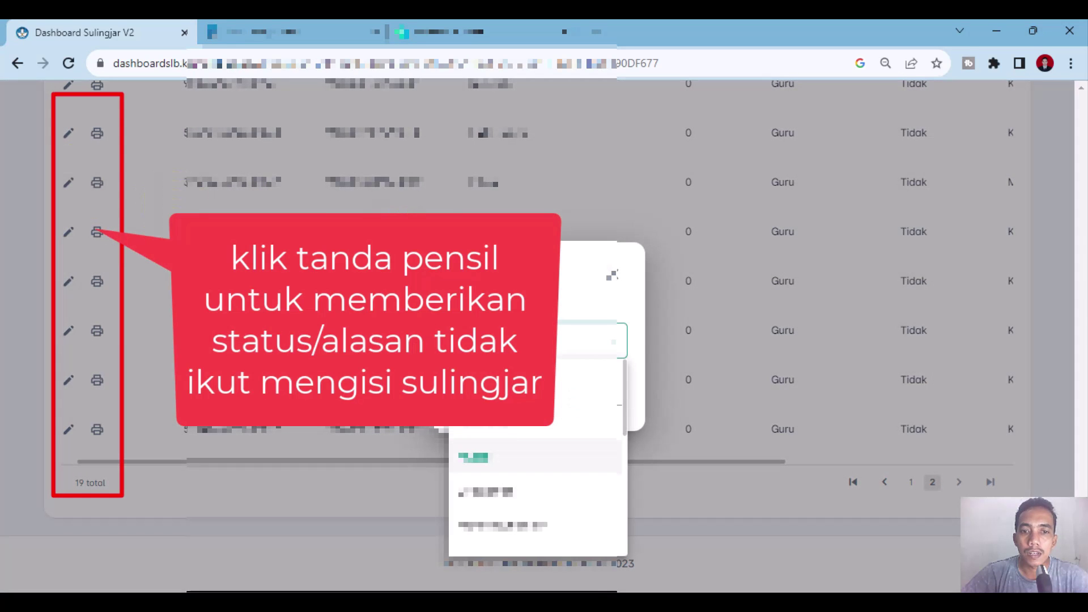
pyautogui.click(498, 439)
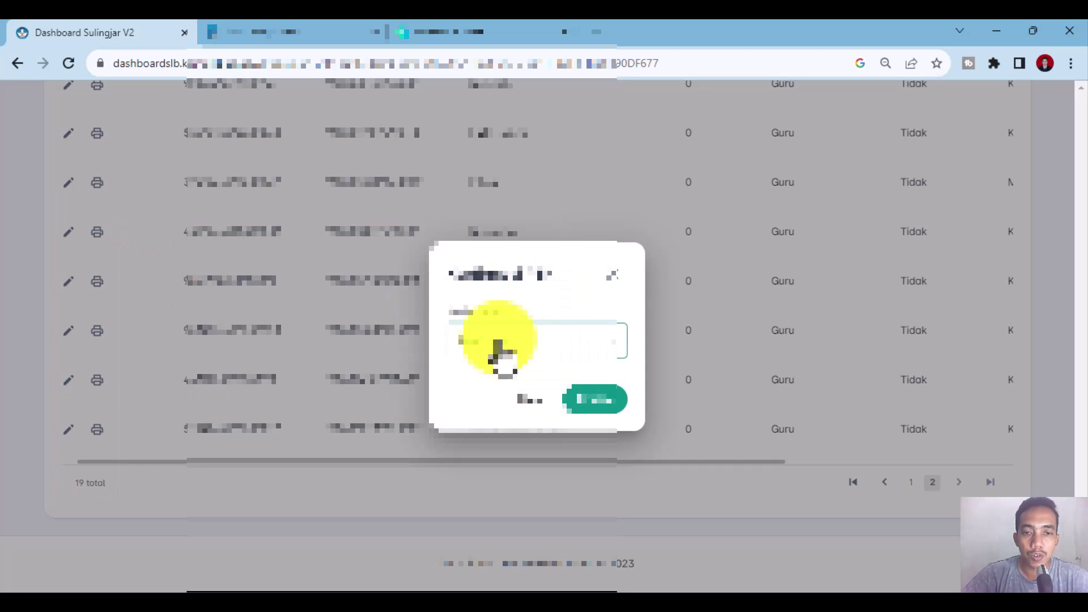
pyautogui.click(521, 403)
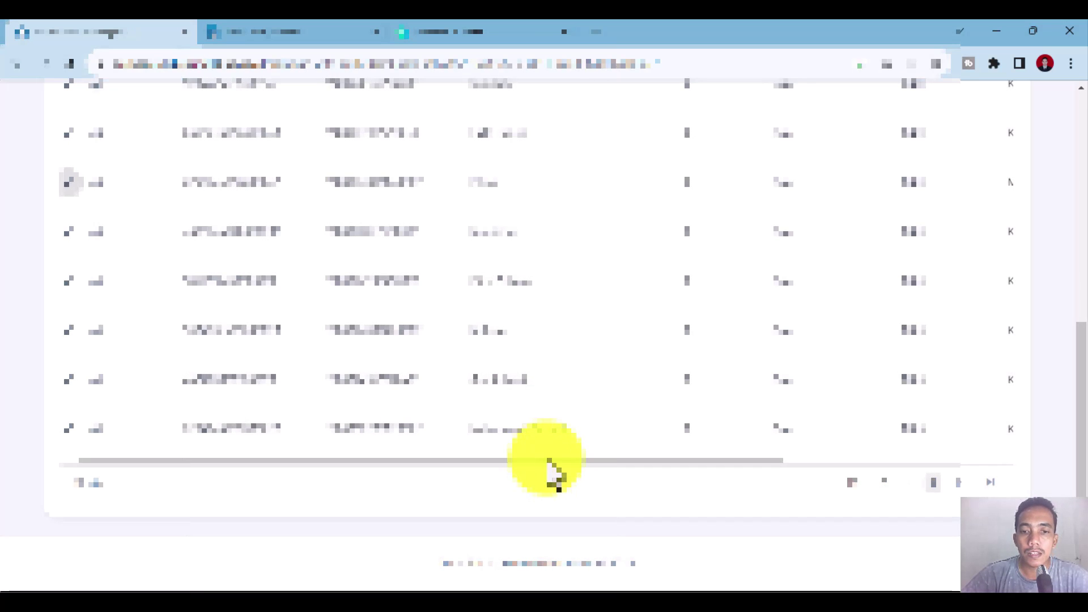
# Look over the Konfirmasi PTK column of the page 2 teachers once more
pyautogui.moveTo(554, 470); pyautogui.dragTo(879, 471)
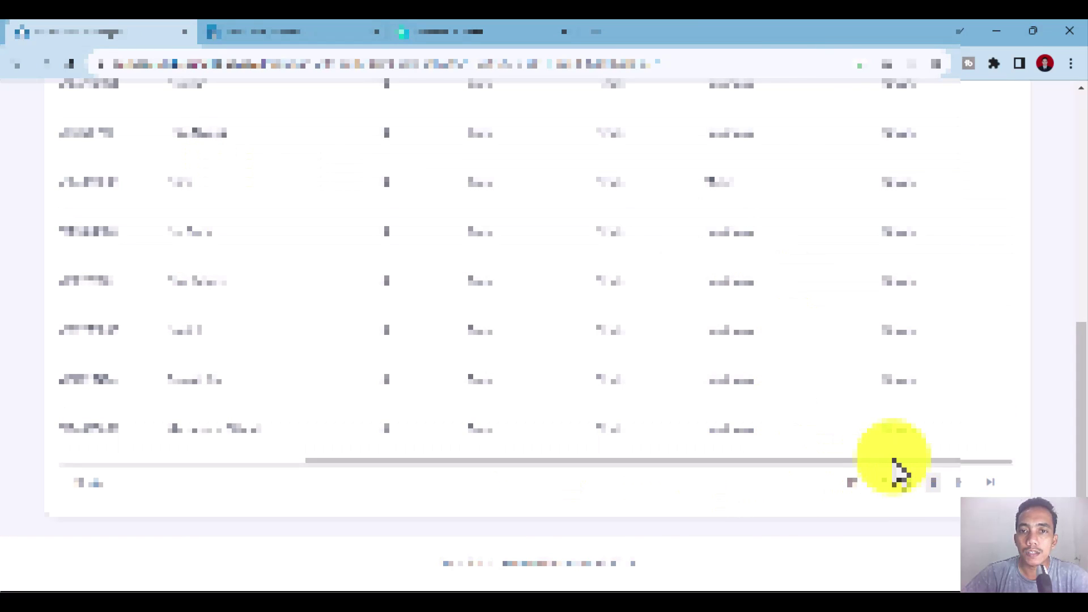
pyautogui.scroll(8, 890, 461)
pyautogui.scroll(-8, 794, 486)
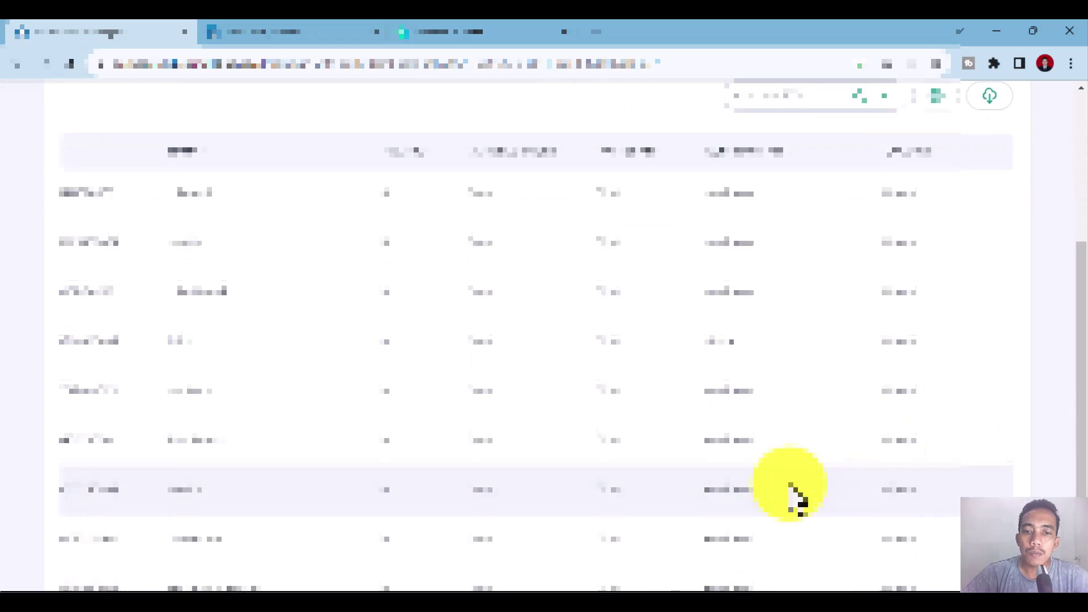
# Print the Sulingjar login card of the first teacher listed on page 2 as a downloaded file
pyautogui.moveTo(713, 462); pyautogui.dragTo(280, 453)
pyautogui.scroll(6, 280, 488)
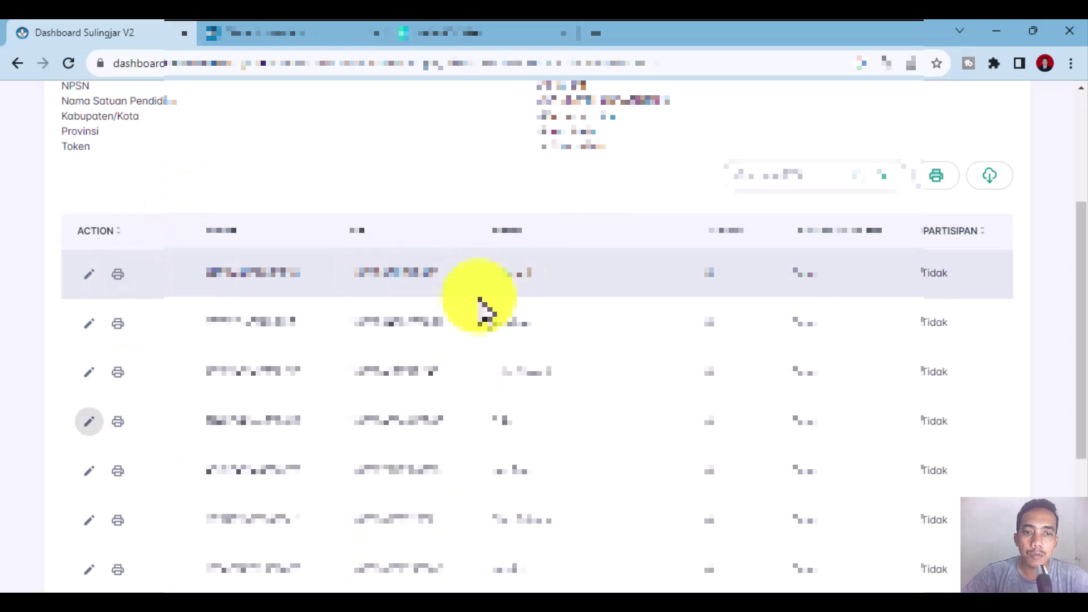
pyautogui.click(117, 278)
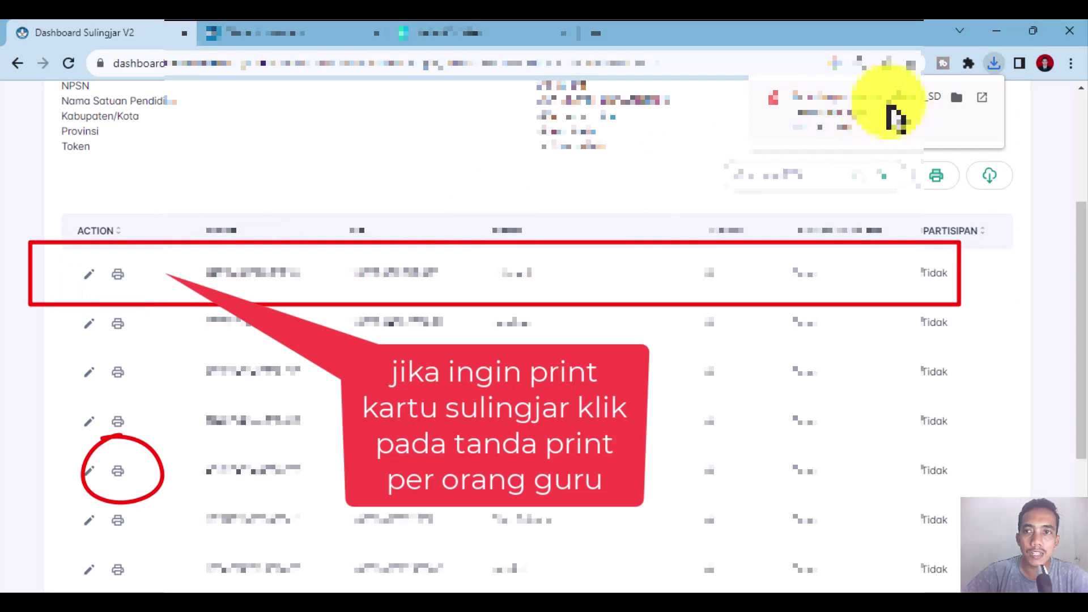
# Open the downloaded Sulingjar login card to view it, and return to the teacher table in Dashboard Sulingjar
pyautogui.click(859, 110)
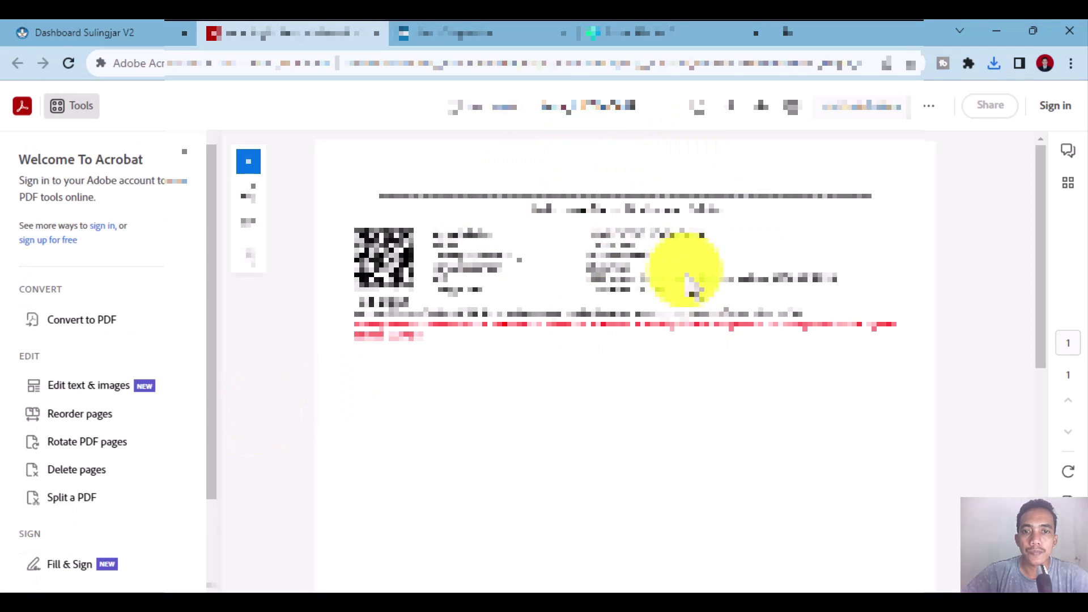
pyautogui.click(87, 32)
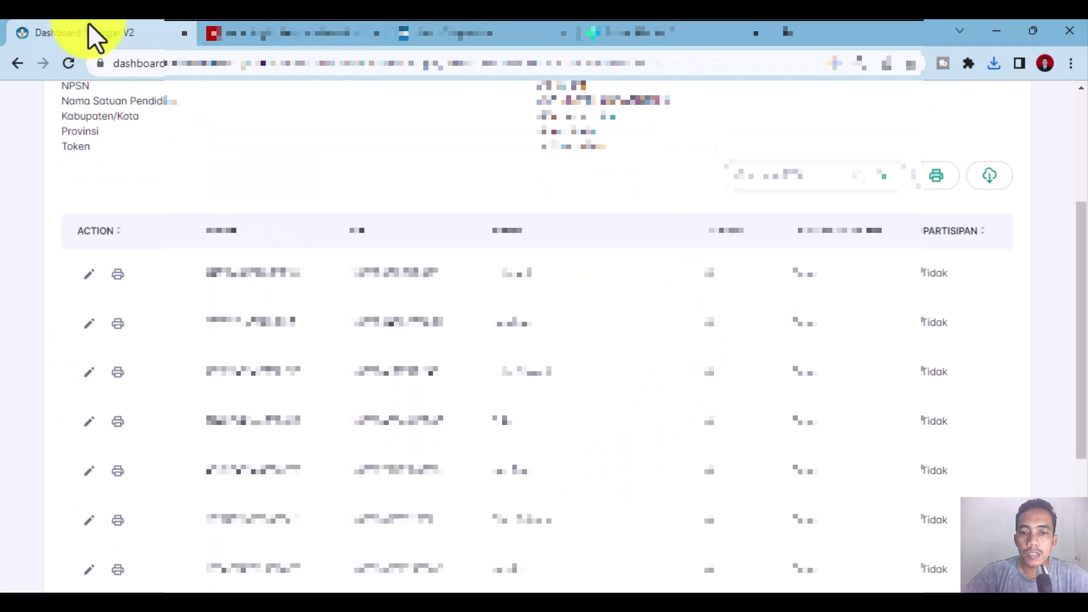
# Show the last columns of the page 2 teacher table and locate the Unduh Kartu (Semua PTK) option
pyautogui.scroll(-5, 705, 510)
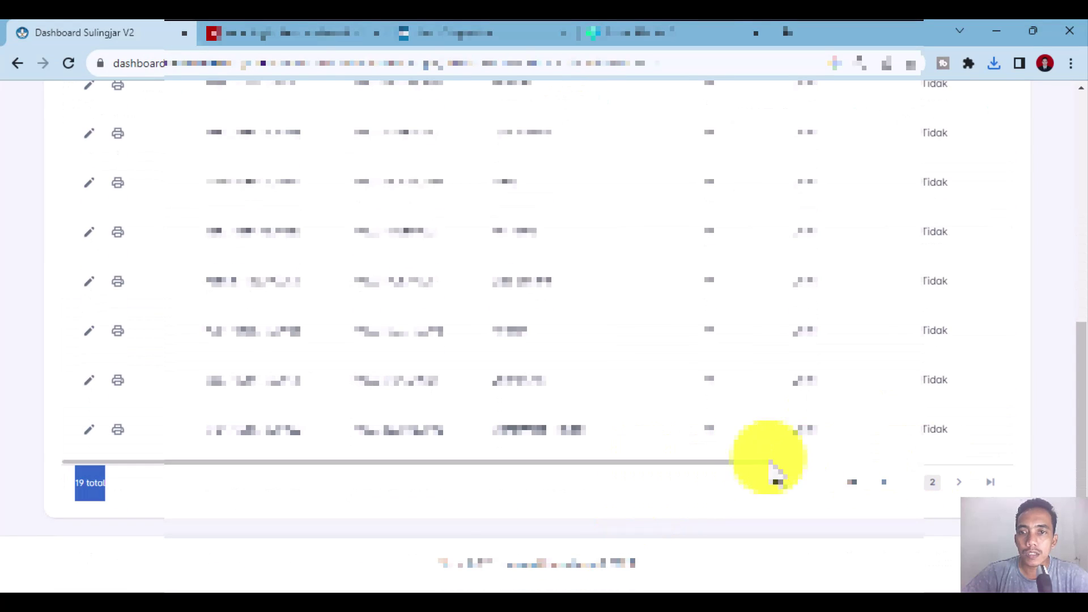
pyautogui.moveTo(748, 460); pyautogui.dragTo(995, 461)
pyautogui.scroll(5, 1007, 463)
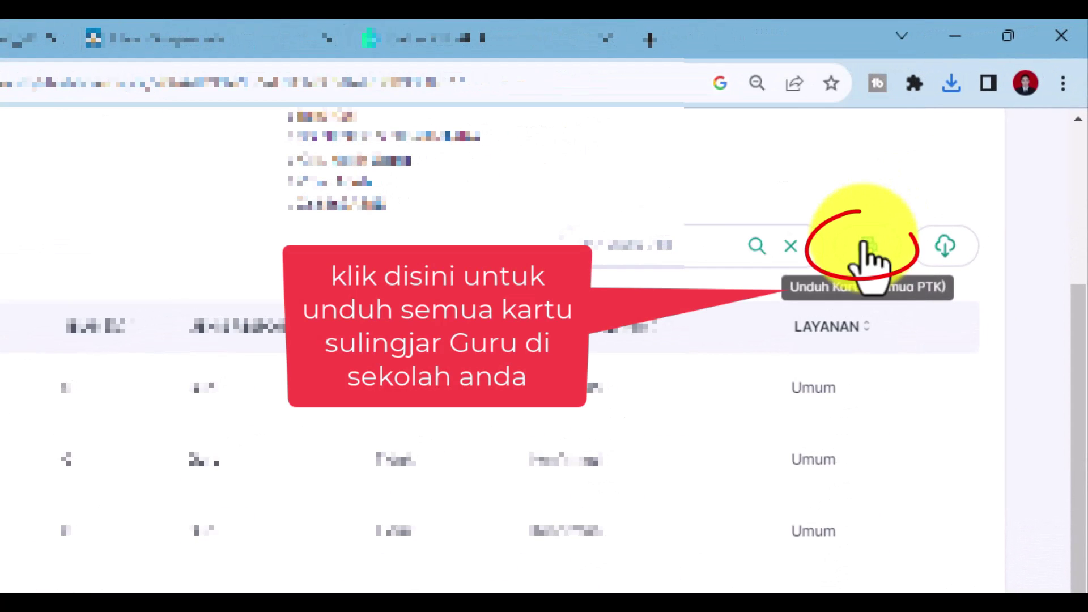
pyautogui.scroll(-5, 558, 445)
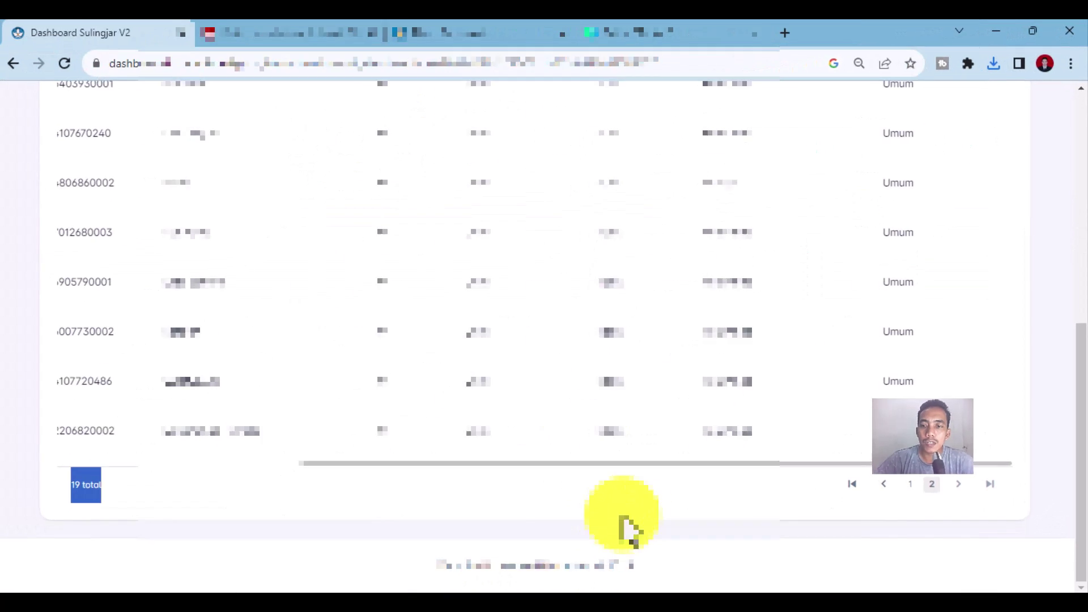
# Go to page 1 of the teacher table and check the Unduh Kartu (Semua PTK) option there
pyautogui.click(910, 483)
pyautogui.click(709, 554)
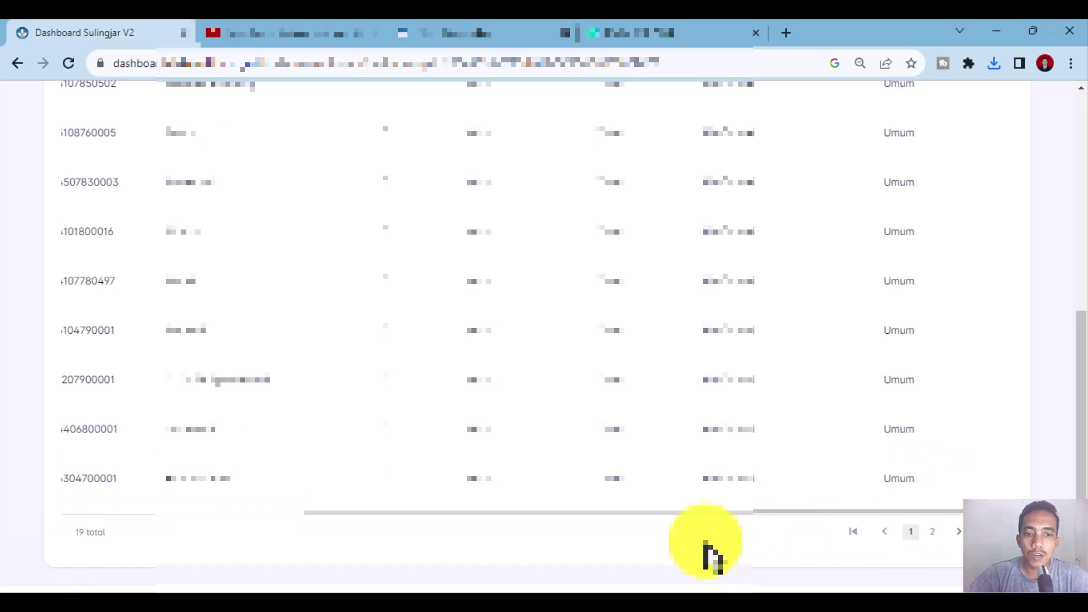
pyautogui.moveTo(692, 513); pyautogui.dragTo(788, 509)
pyautogui.scroll(4, 937, 483)
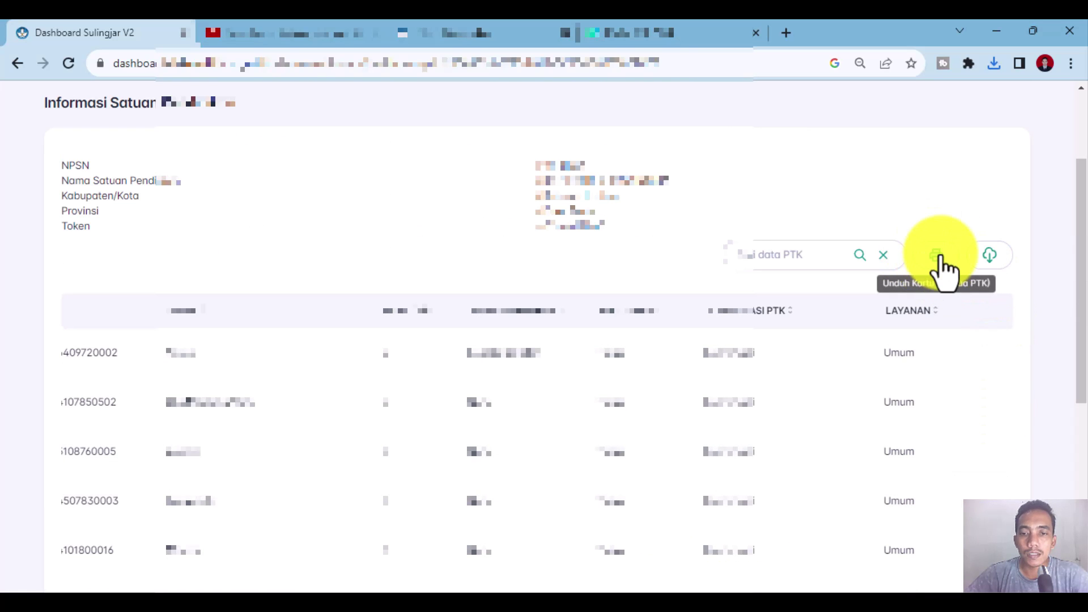
# Look through the page 1 teacher columns and download the PTK data as an Excel file
pyautogui.scroll(-6, 651, 486)
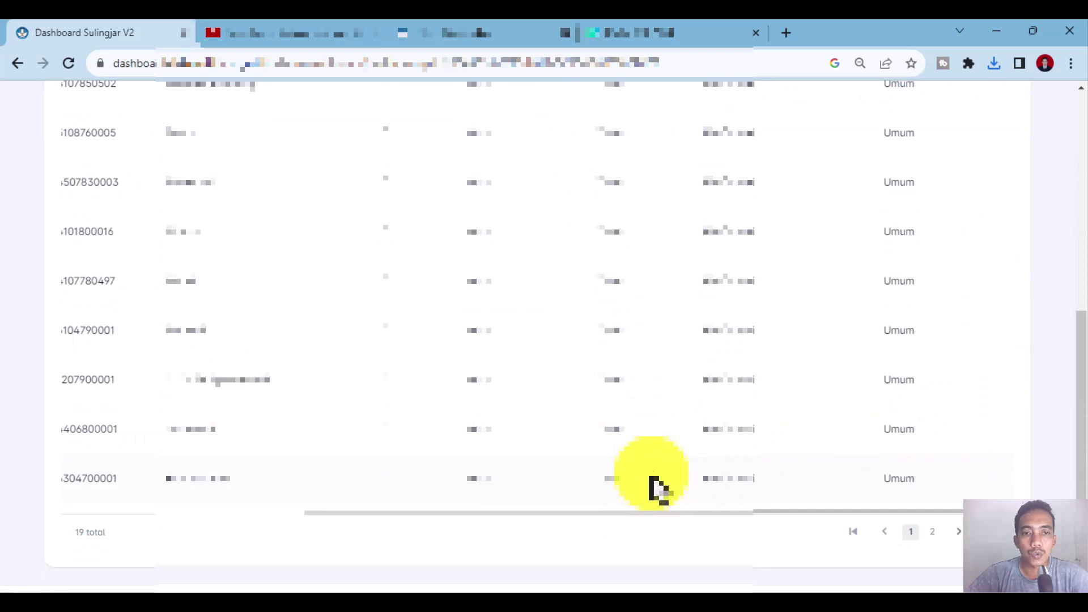
pyautogui.moveTo(753, 473); pyautogui.dragTo(583, 472)
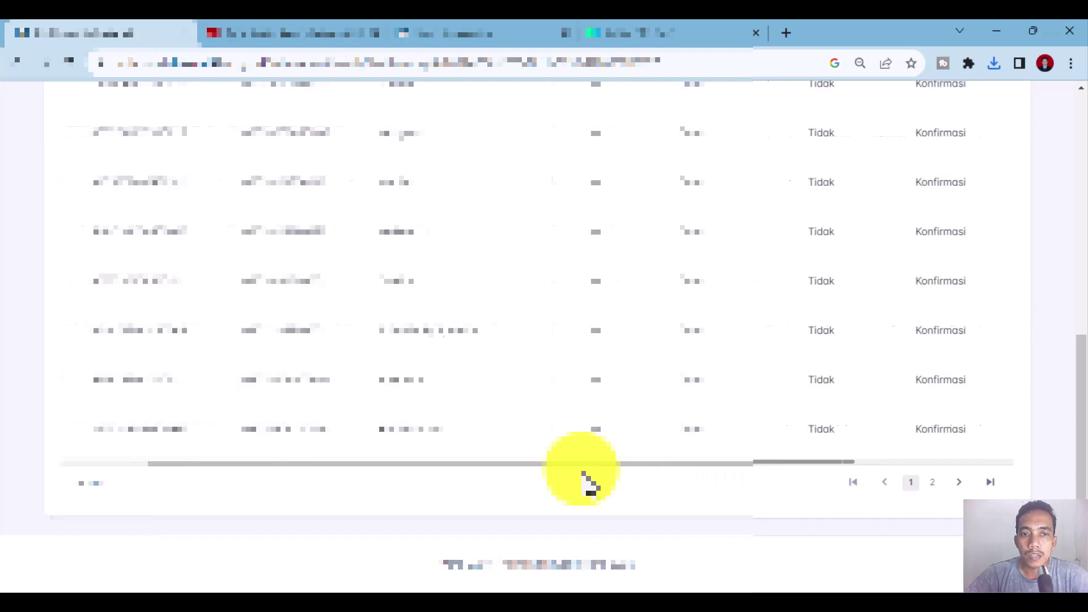
pyautogui.scroll(5, 958, 250)
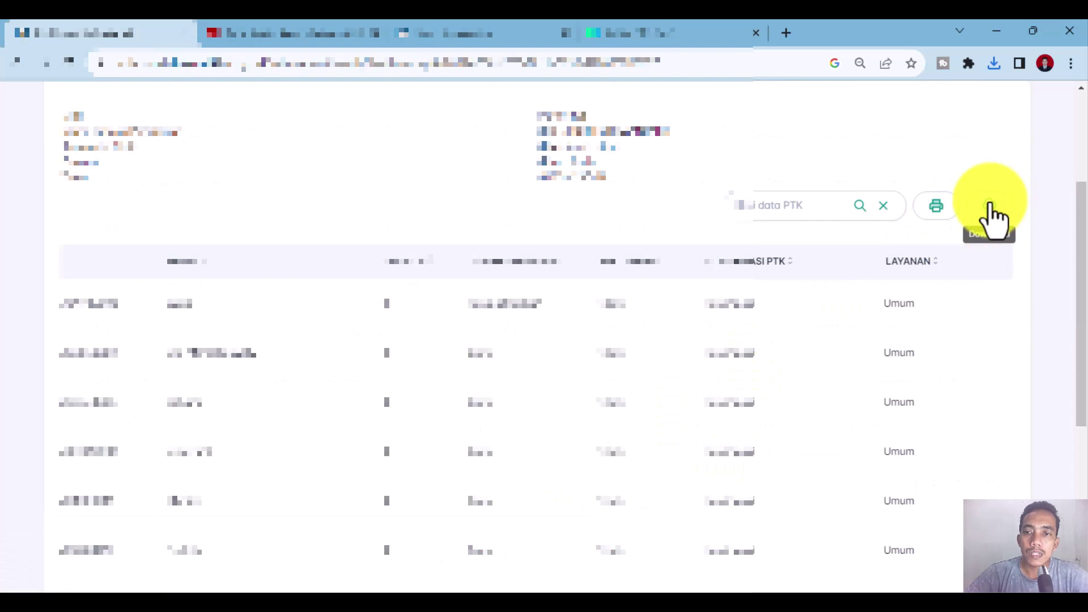
pyautogui.click(992, 218)
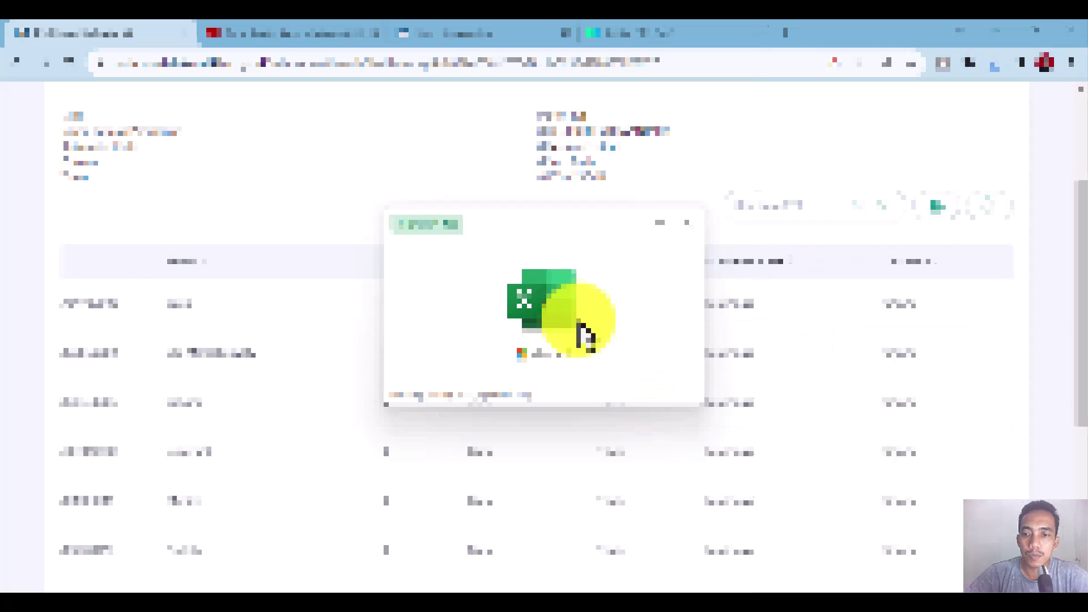
# Look over the rows and columns of the downloaded PTK workbook in Excel and close it
pyautogui.scroll(-4, 830, 511)
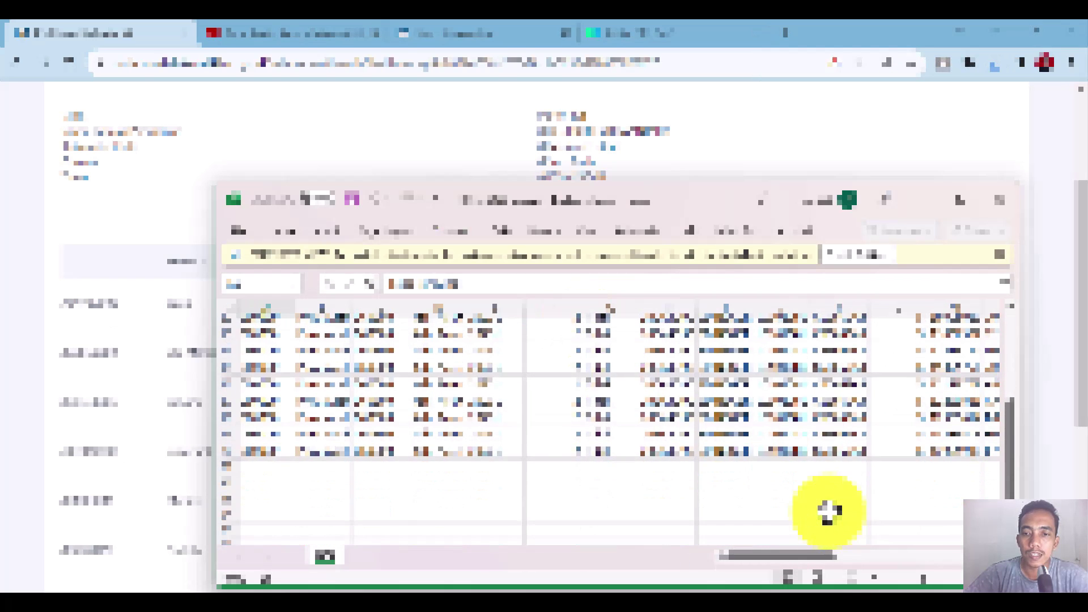
pyautogui.scroll(5, 829, 513)
pyautogui.click(828, 512)
pyautogui.moveTo(757, 556)
pyautogui.mouseDown()
pyautogui.moveTo(815, 554)
pyautogui.moveTo(776, 551)
pyautogui.mouseUp()
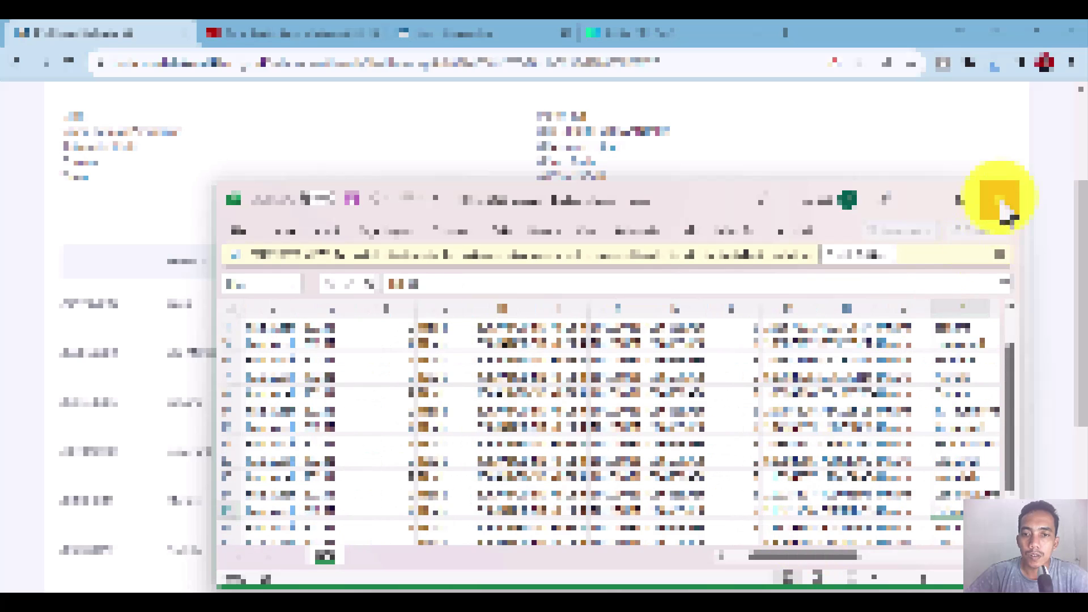
pyautogui.click(998, 208)
# Look over the teacher table once more and display the Grafik view of the school's survey completion
pyautogui.scroll(-6, 947, 431)
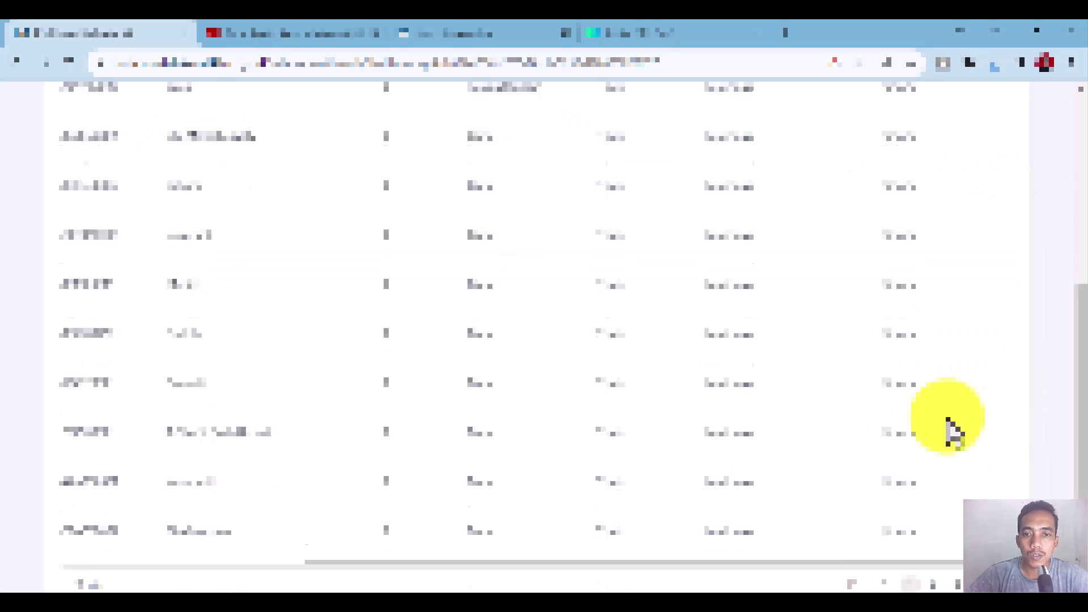
pyautogui.scroll(6, 737, 499)
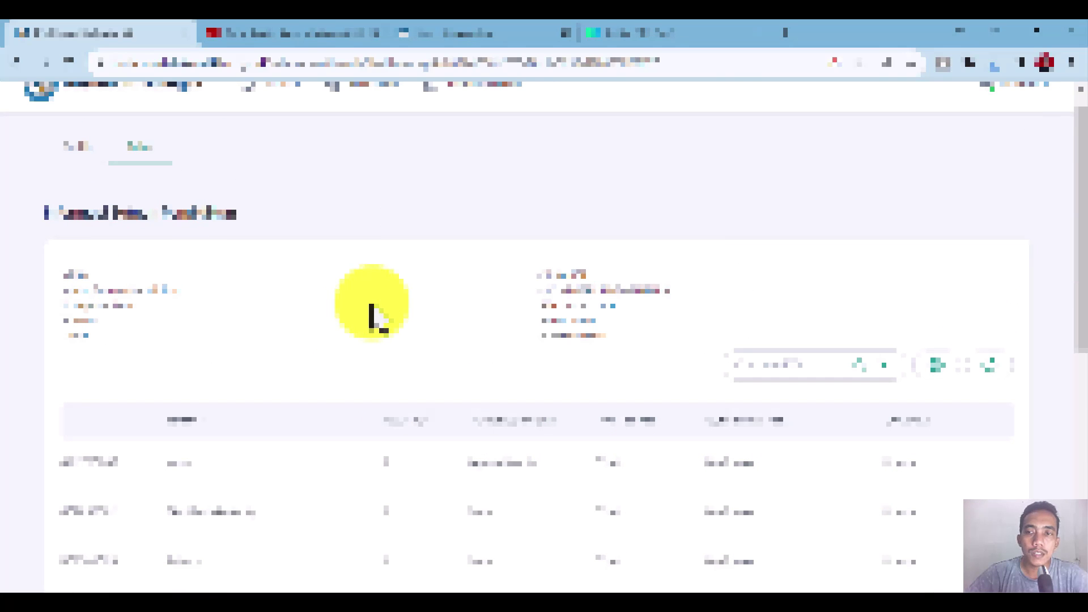
pyautogui.scroll(1, 746, 423)
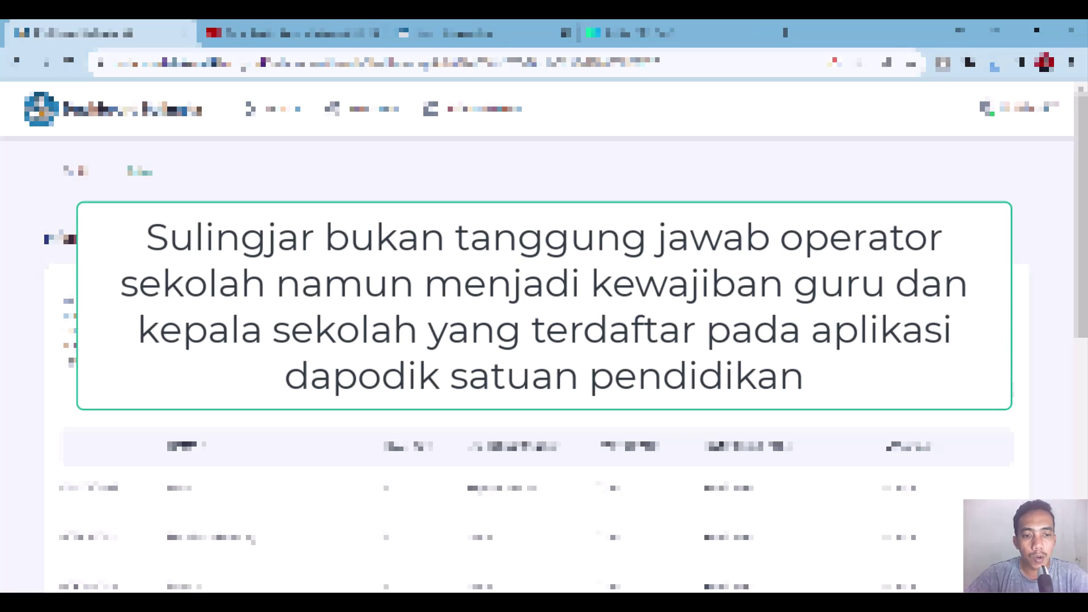
pyautogui.scroll(-10, 619, 347)
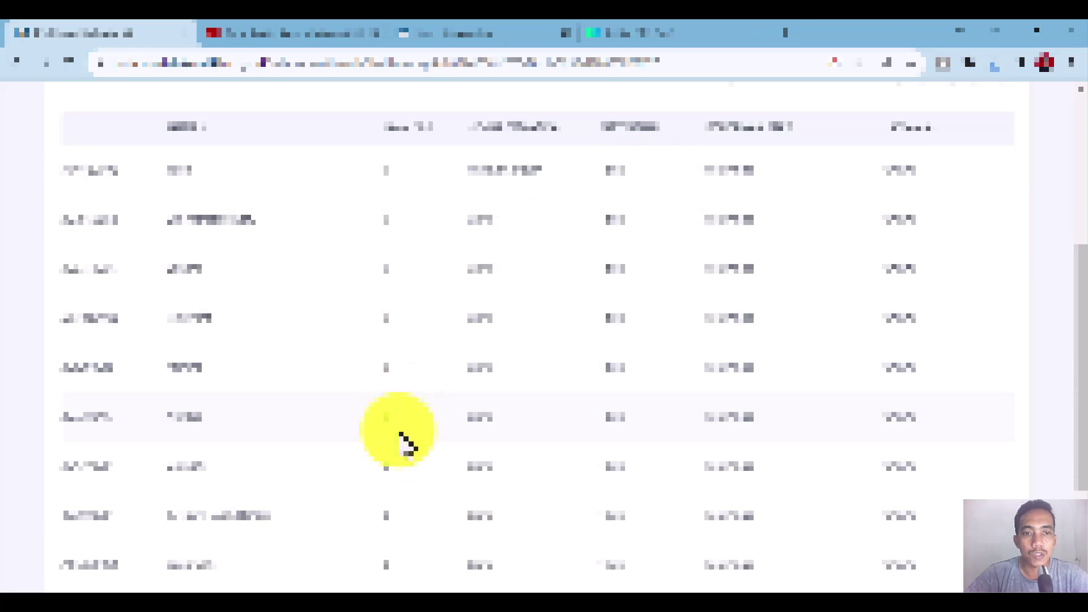
pyautogui.scroll(10, 627, 494)
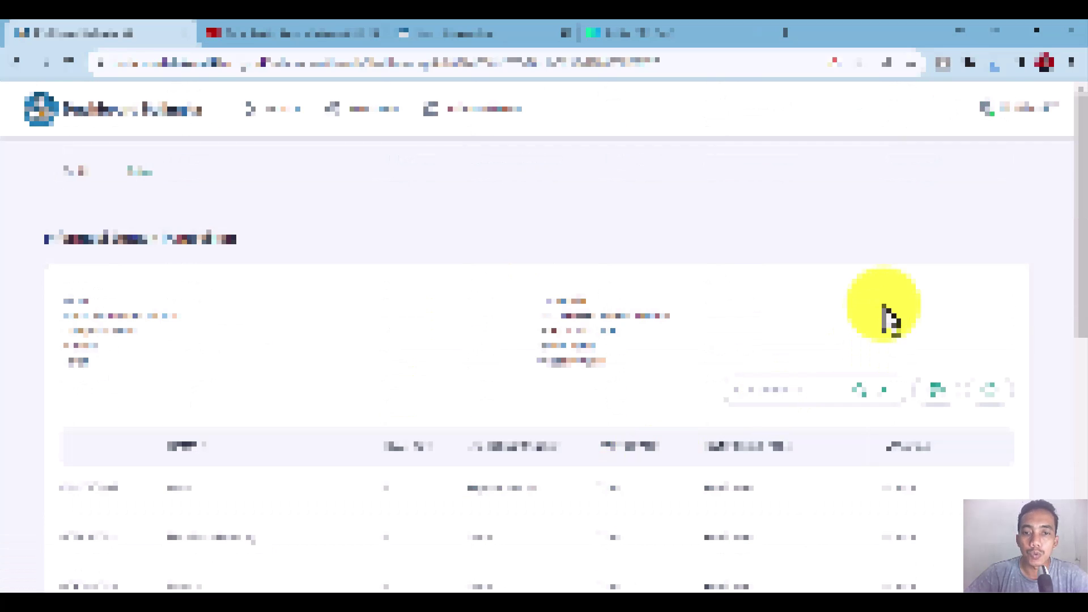
pyautogui.click(77, 173)
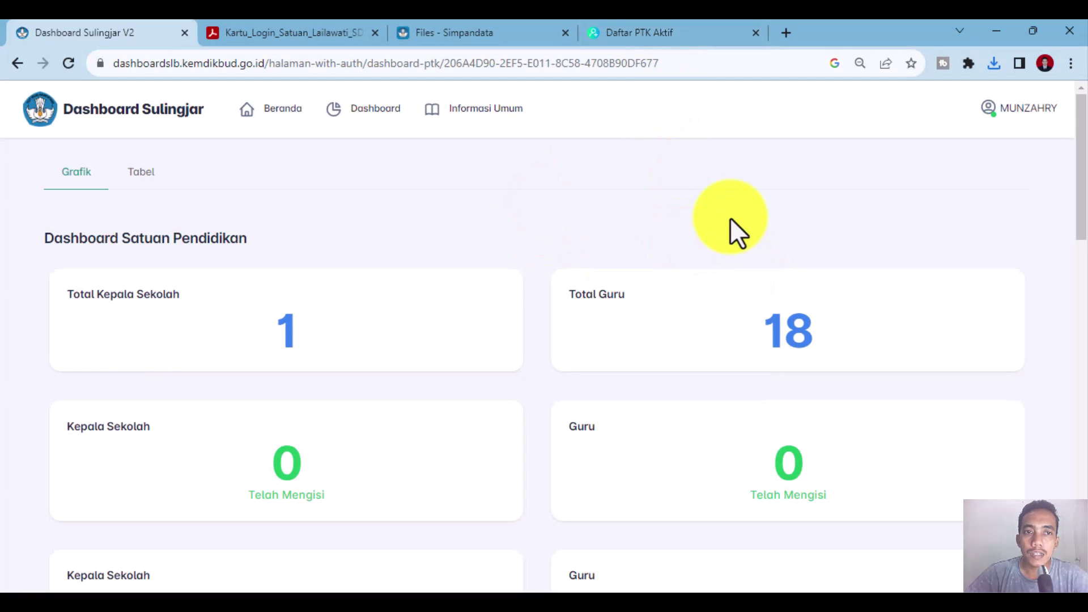
# Open the survey login page surveilingkunganbelajar.kemdikbud.go.id/login in a new browser tab
pyautogui.click(698, 33)
pyautogui.click(786, 34)
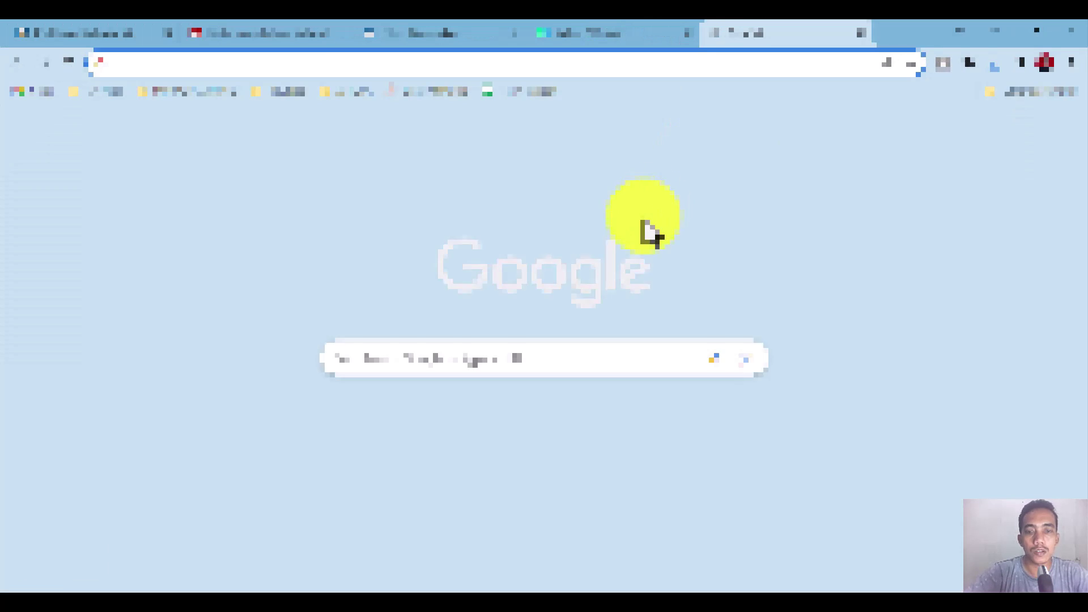
pyautogui.write('das')
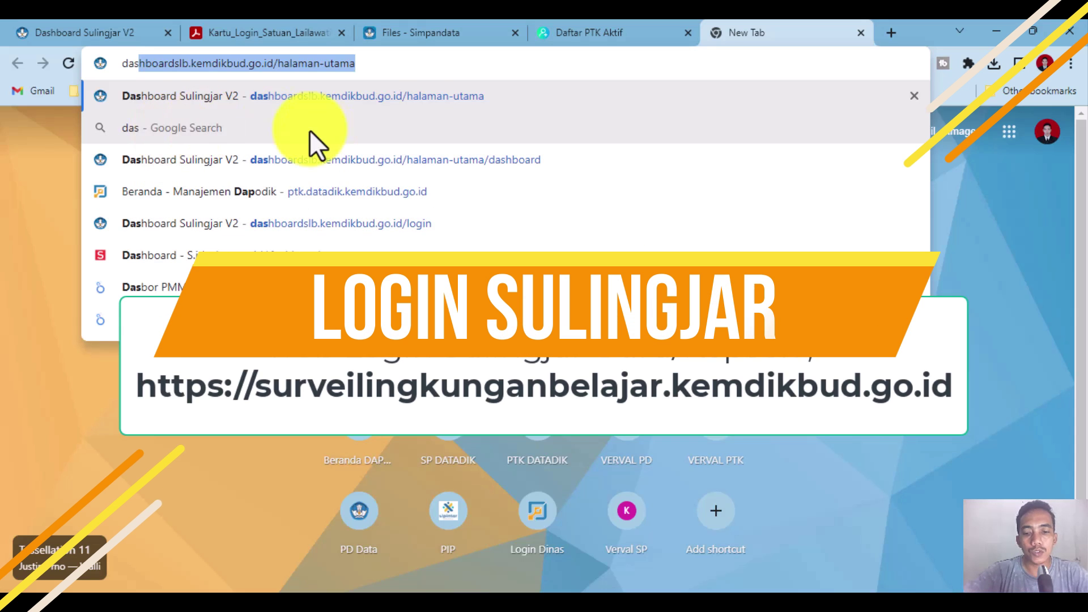
pyautogui.doubleClick(534, 72)
pyautogui.moveTo(535, 72); pyautogui.dragTo(119, 62)
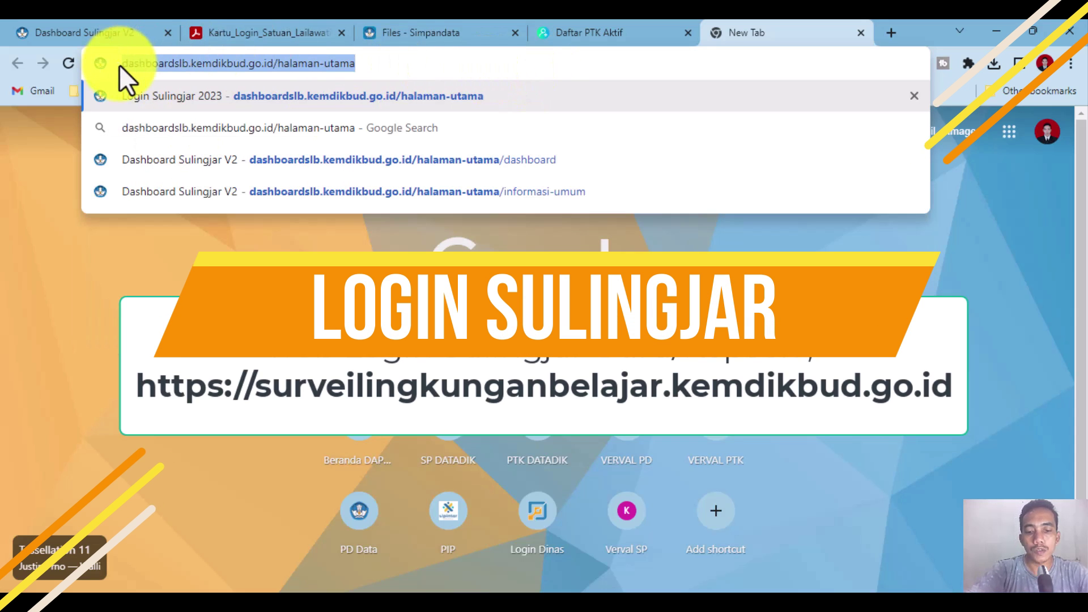
pyautogui.write('su')
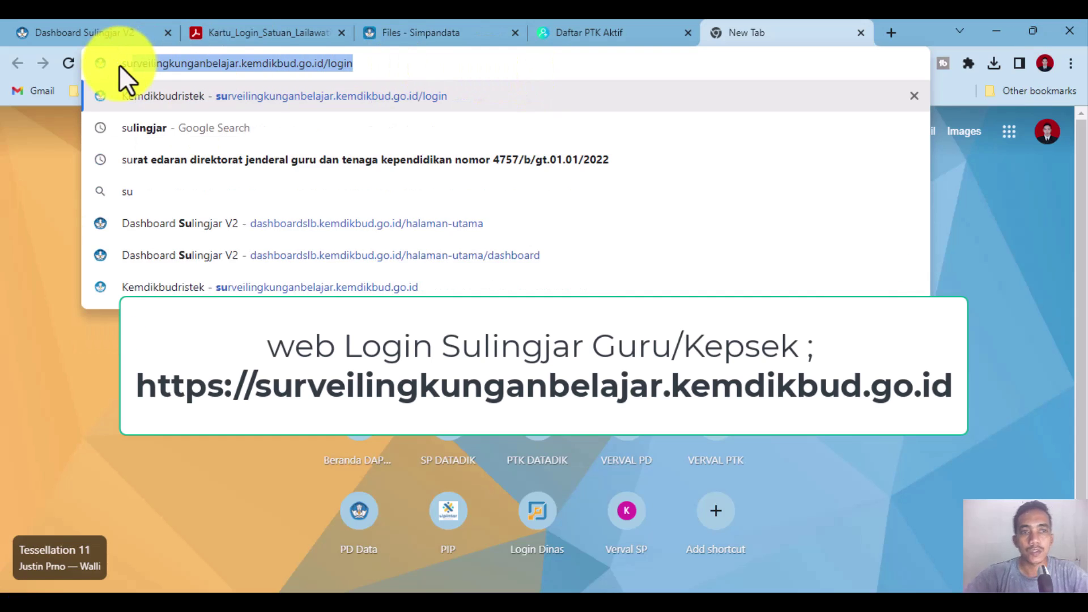
pyautogui.write('rve')
pyautogui.press('Return')
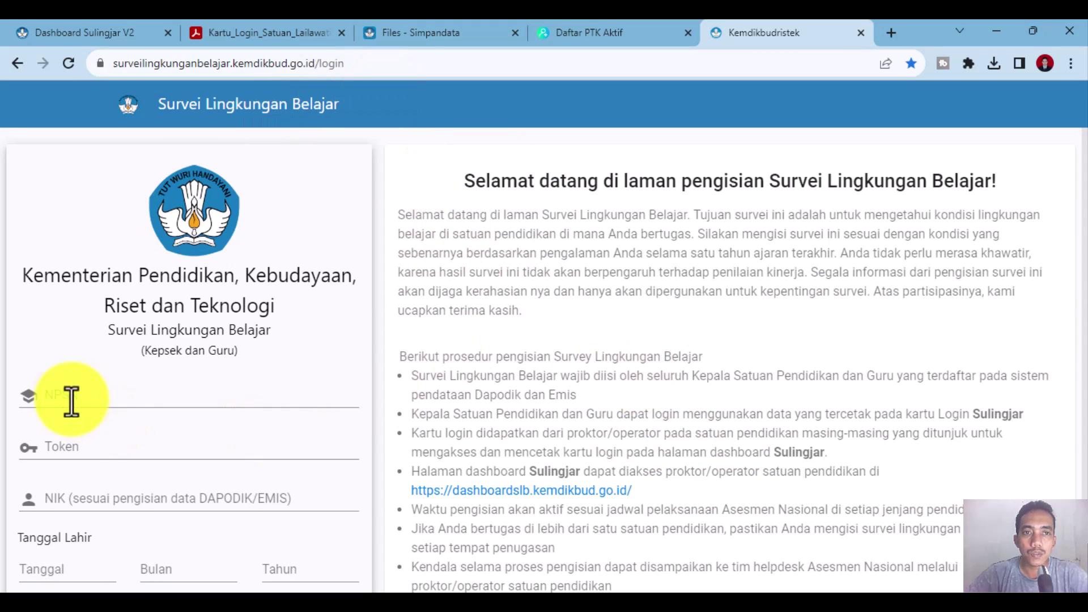
# Copy the school's NPSN from the login card PDF and enter it in the survey login page's NPSN field
pyautogui.click(291, 34)
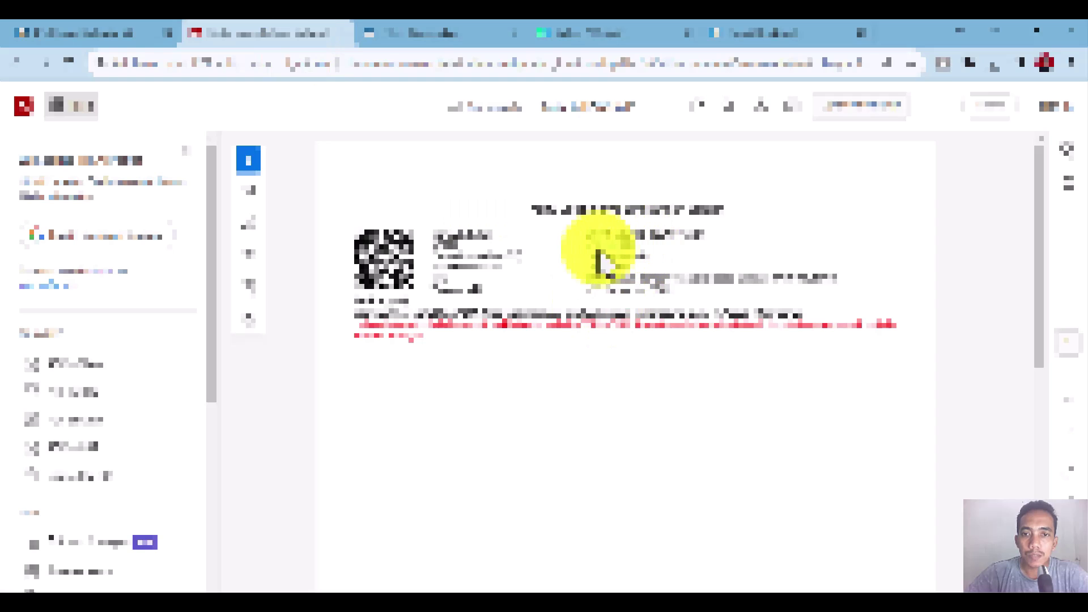
pyautogui.click(603, 247)
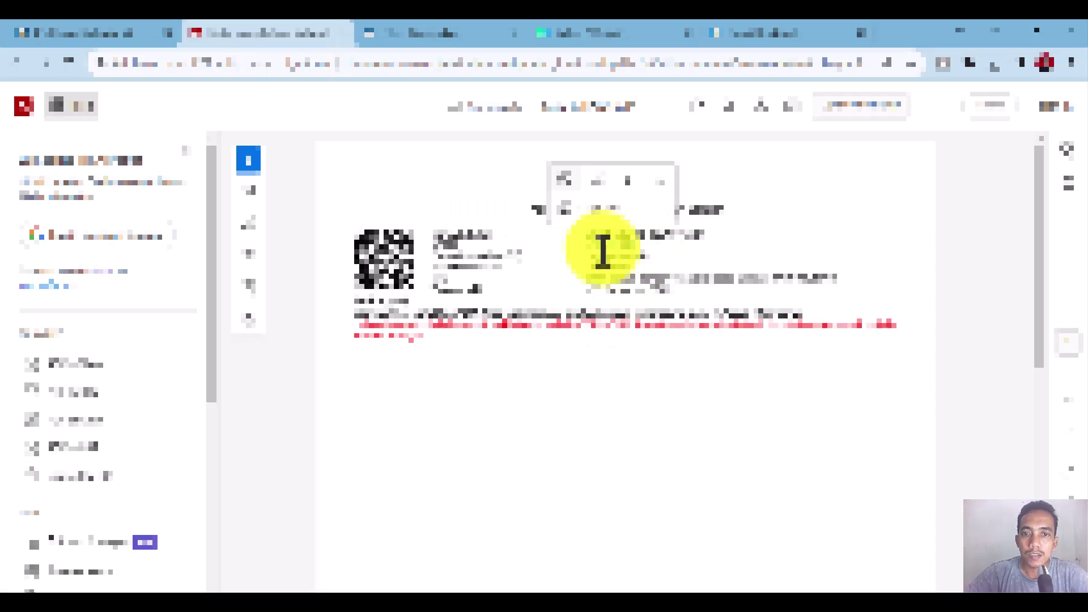
pyautogui.rightClick(604, 249)
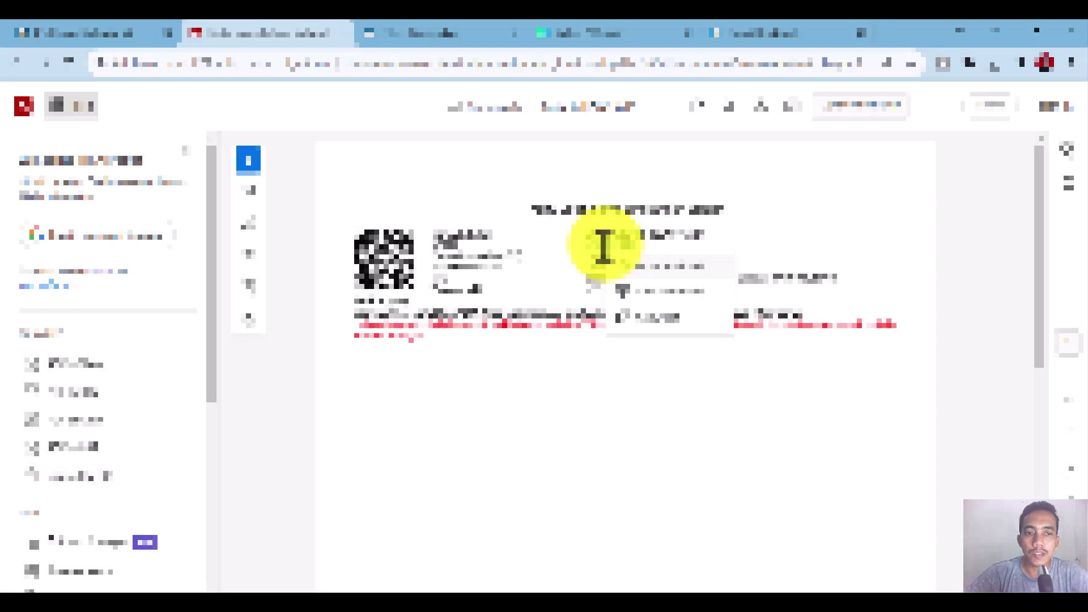
pyautogui.click(626, 318)
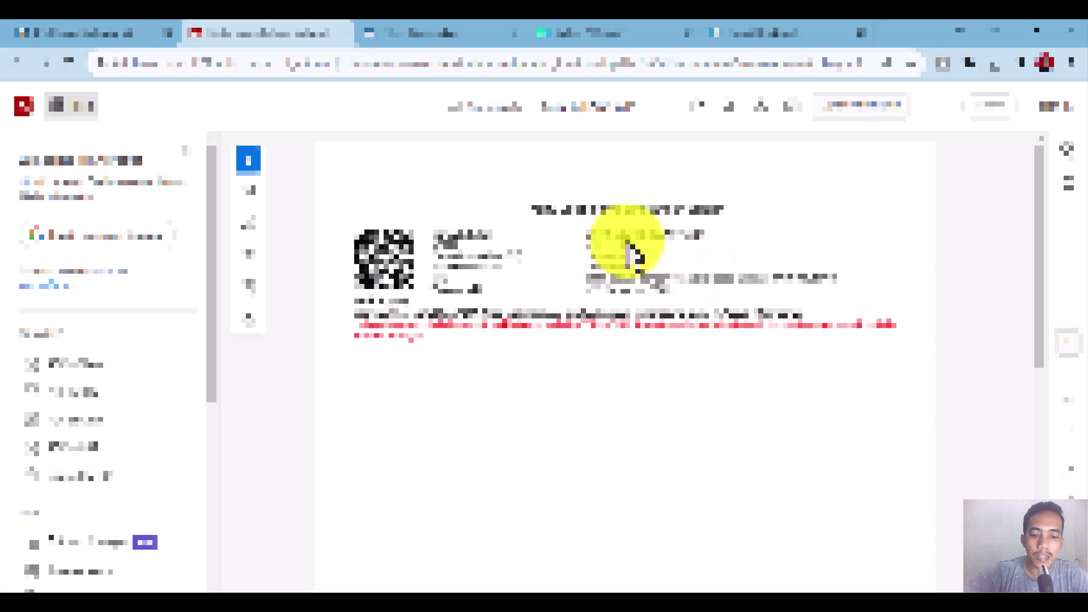
pyautogui.click(736, 30)
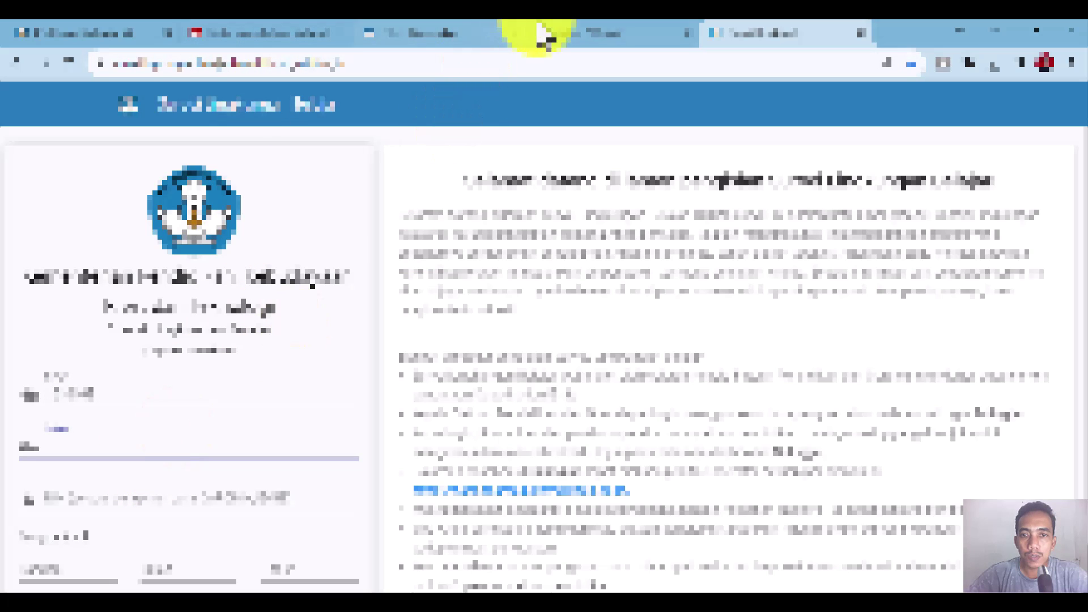
# Copy the respondent's token from the login card PDF and enter it in the survey login page's Token field
pyautogui.click(274, 31)
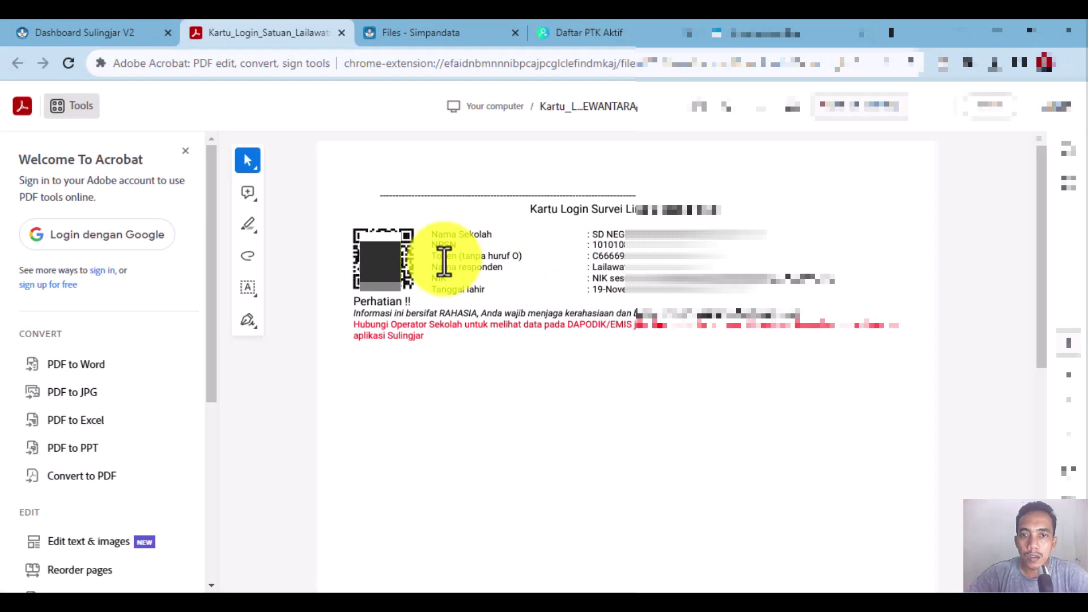
pyautogui.moveTo(443, 262); pyautogui.dragTo(524, 256)
pyautogui.click(652, 255)
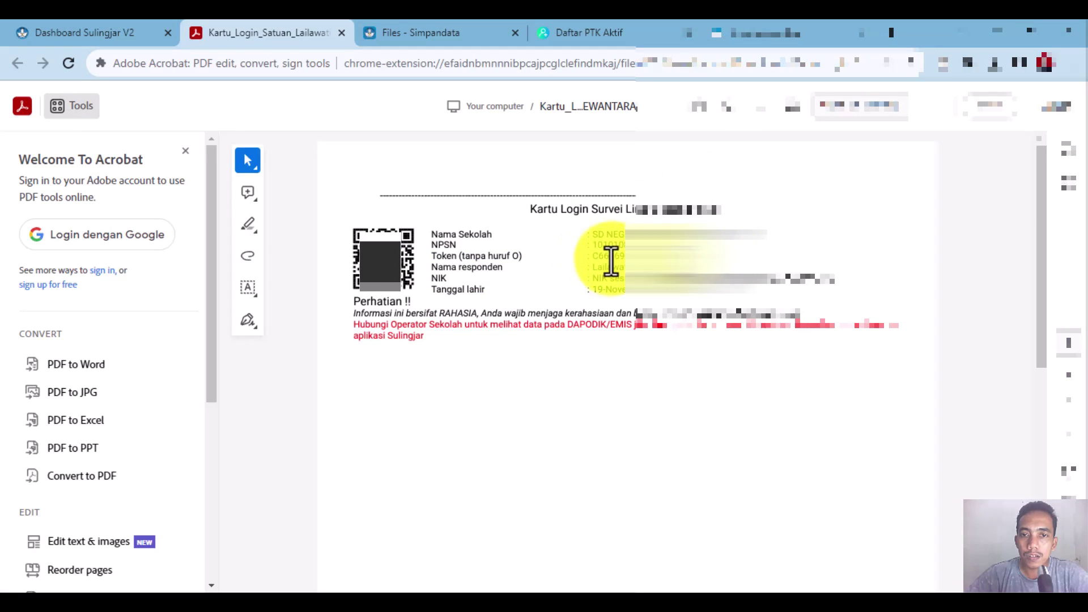
pyautogui.moveTo(592, 256); pyautogui.dragTo(651, 256)
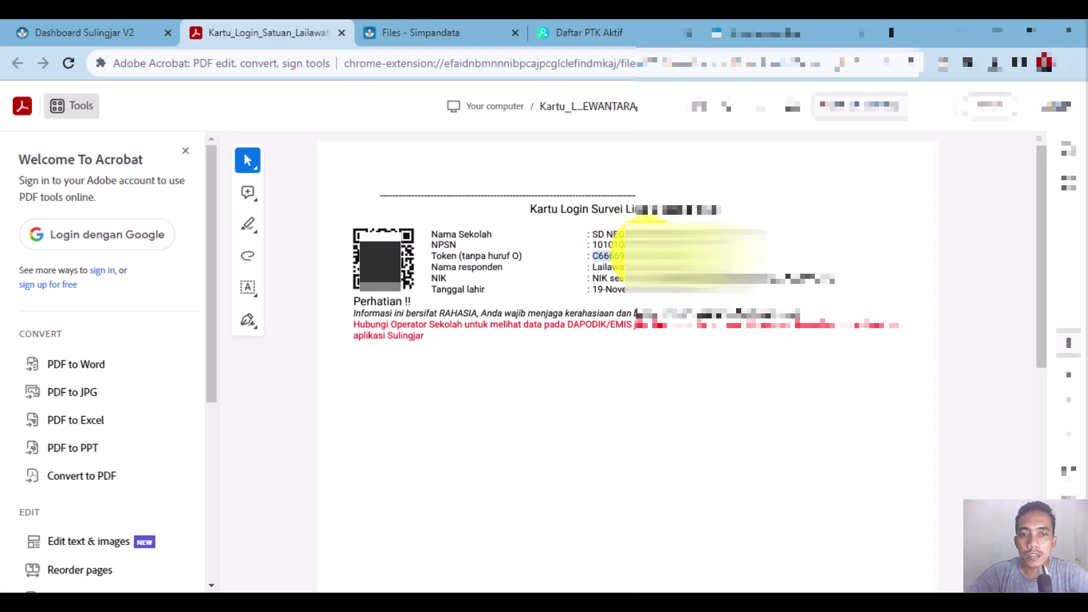
pyautogui.click(665, 267)
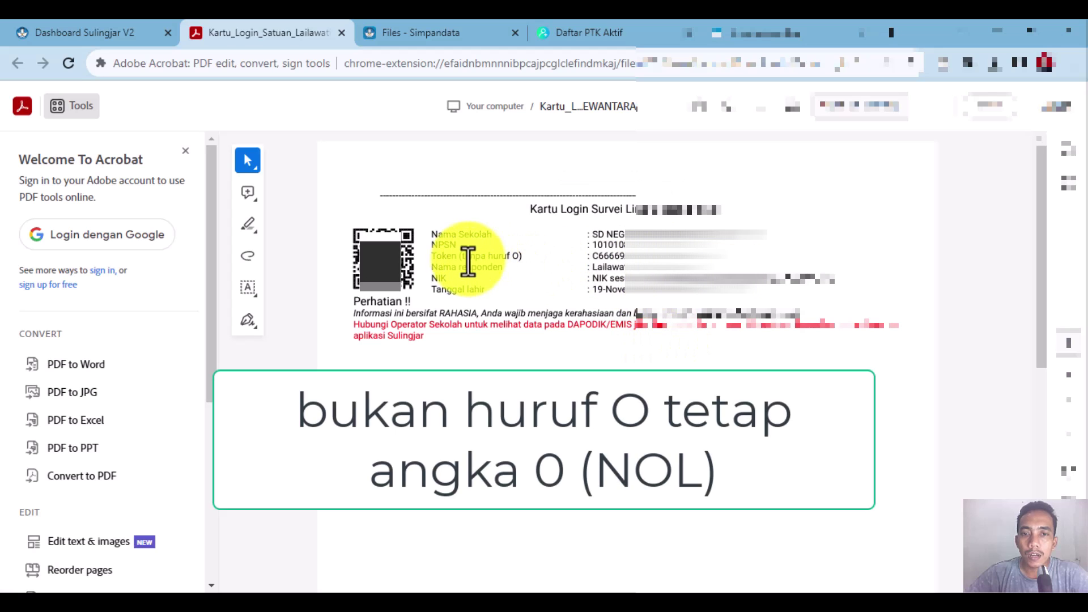
pyautogui.moveTo(469, 262); pyautogui.dragTo(528, 261)
pyautogui.click(664, 269)
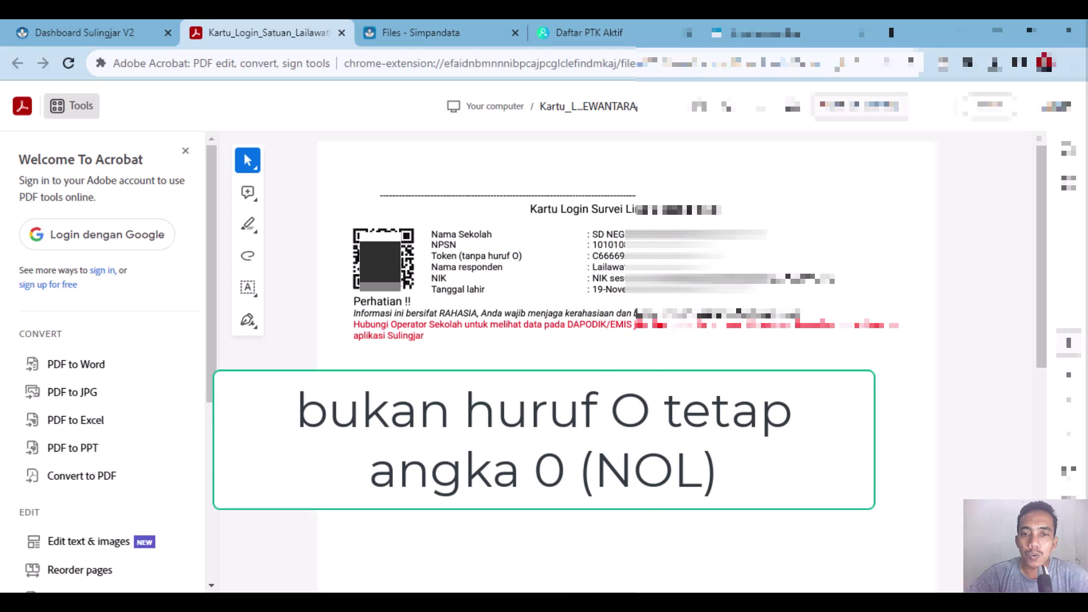
pyautogui.moveTo(592, 257); pyautogui.dragTo(645, 253)
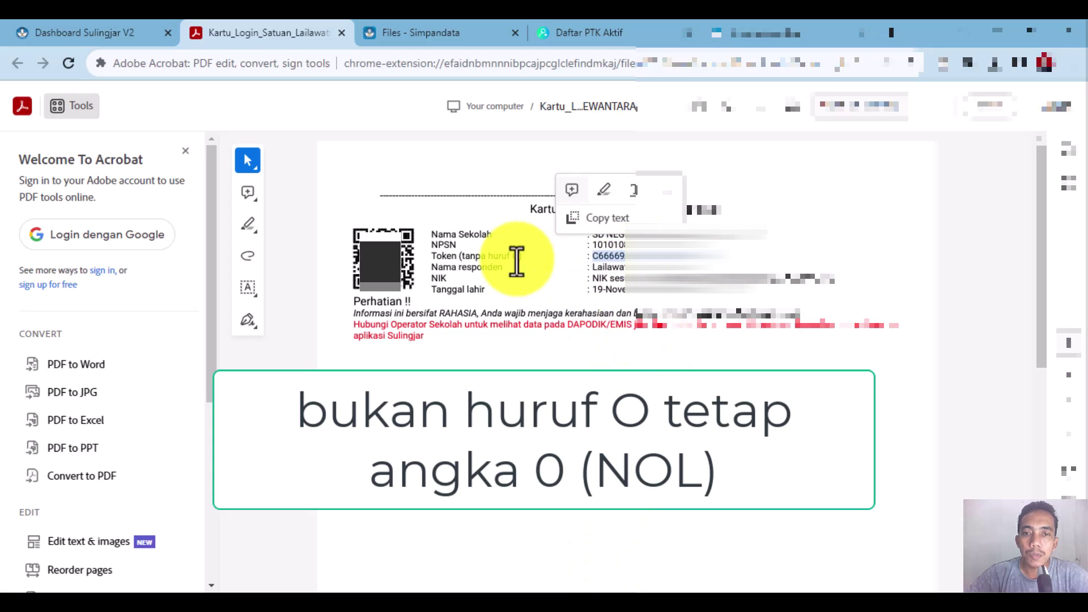
pyautogui.click(517, 258)
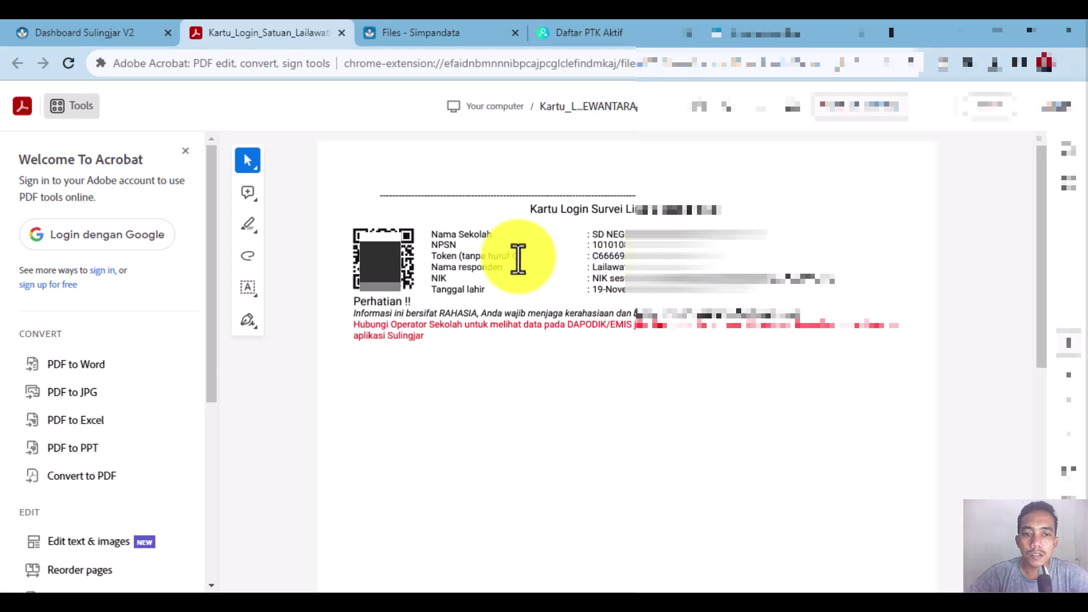
pyautogui.click(743, 34)
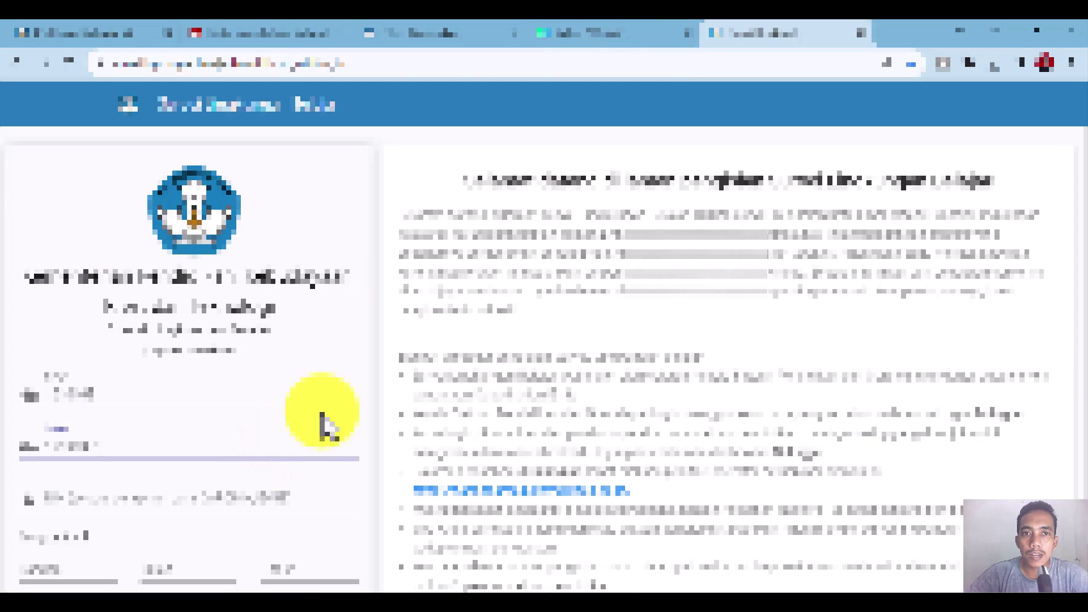
# Fill in the respondent's NIK and date of birth on the login form and log in to the survey
pyautogui.click(275, 499)
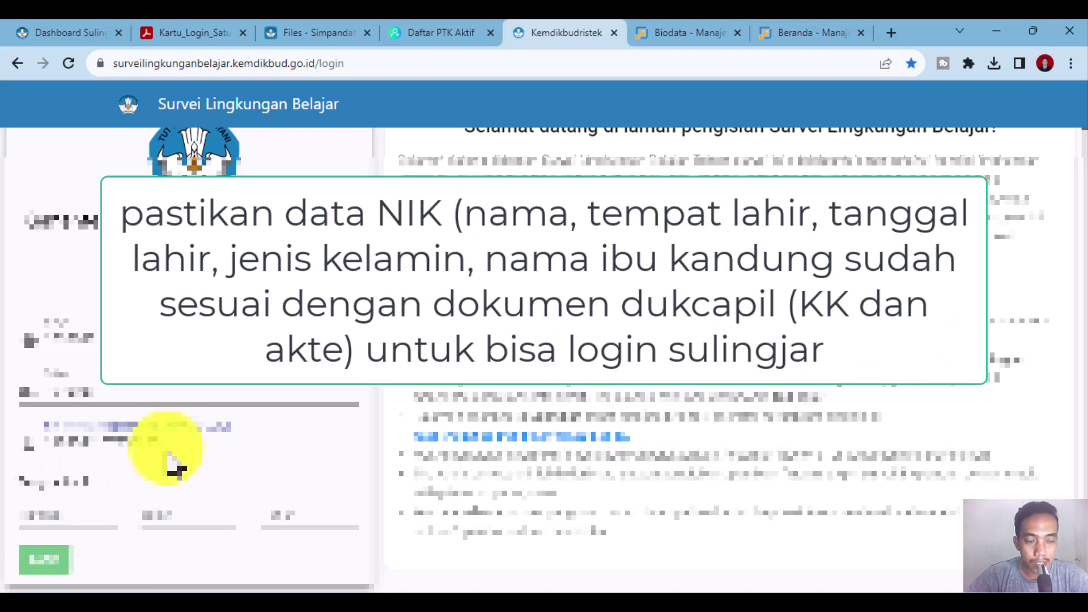
pyautogui.click(66, 522)
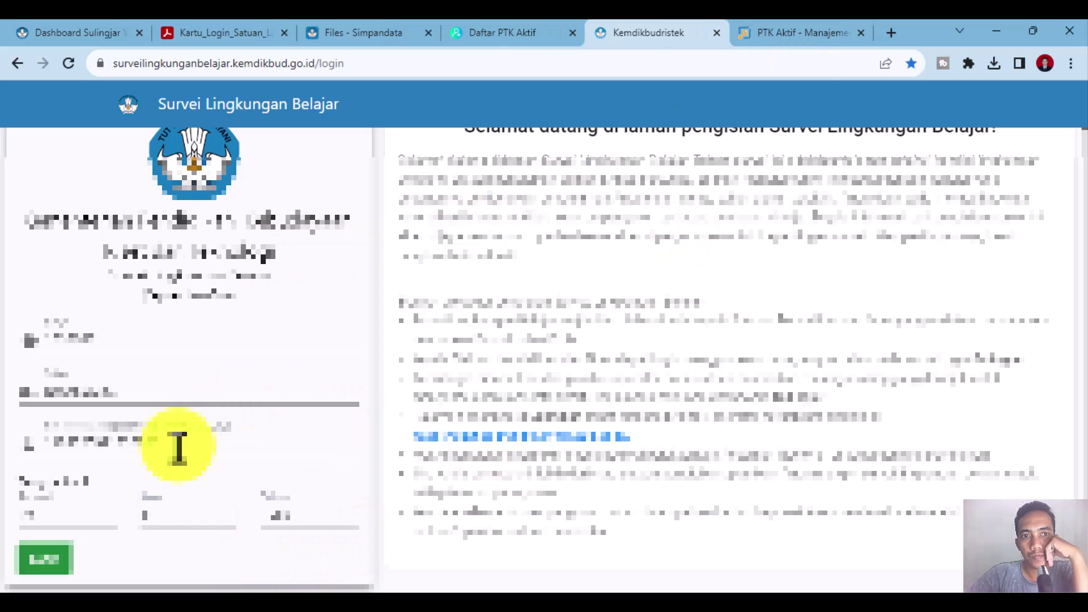
pyautogui.click(178, 445)
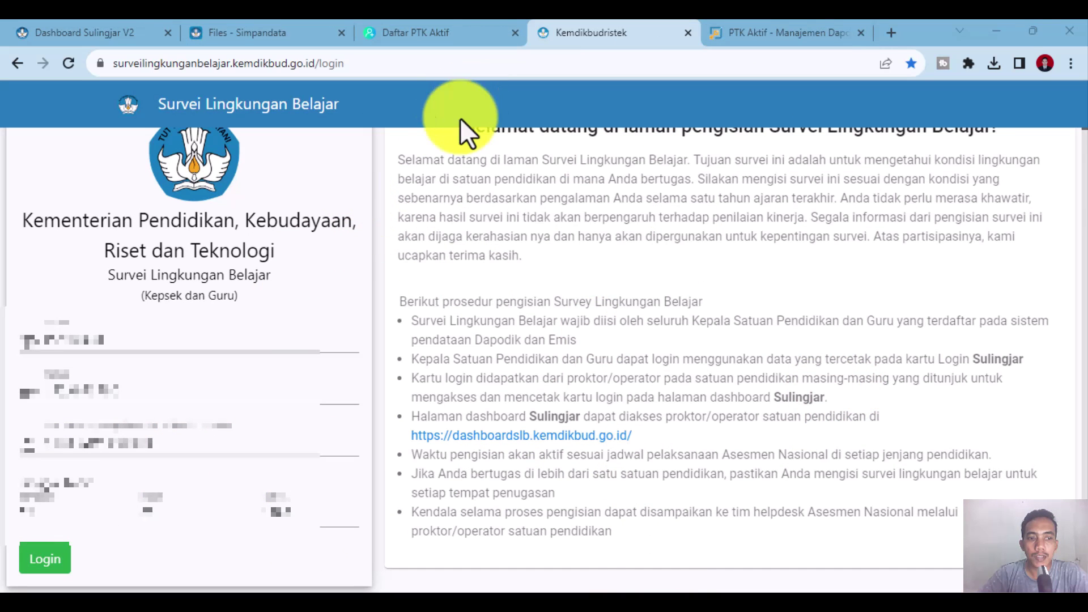
pyautogui.click(49, 567)
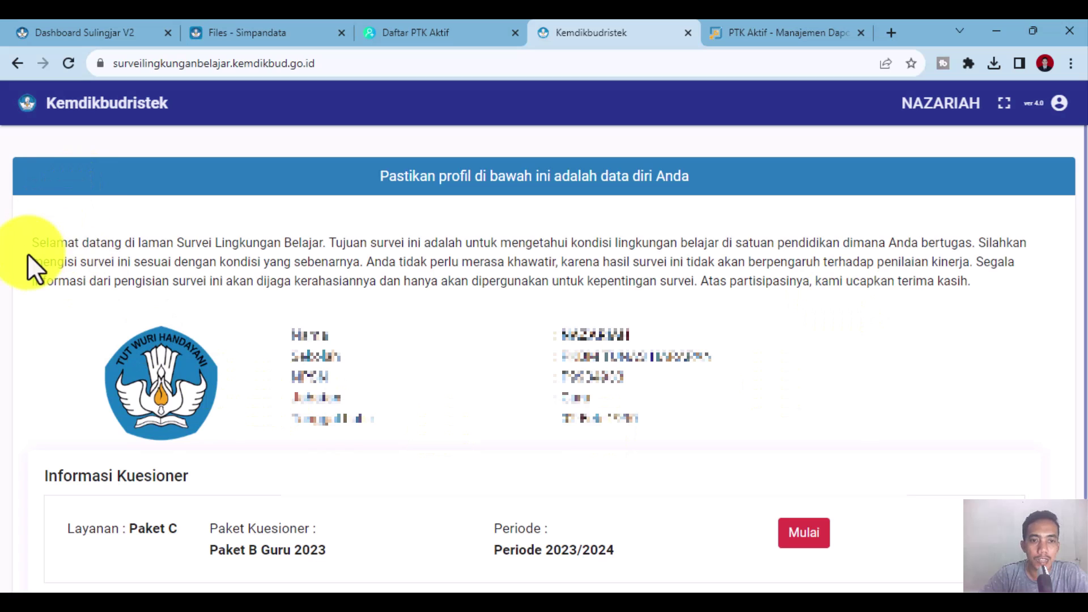
# Check the respondent's profile and questionnaire information, and start the Paket B Guru 2023 questionnaire
pyautogui.moveTo(37, 247); pyautogui.dragTo(728, 348)
pyautogui.click(720, 355)
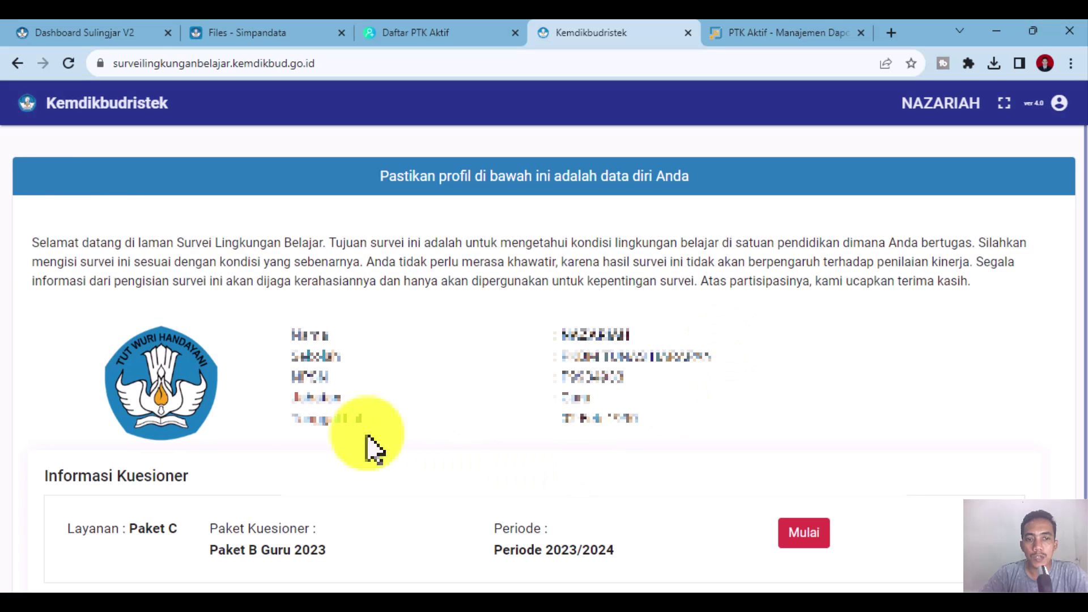
pyautogui.scroll(-2, 714, 396)
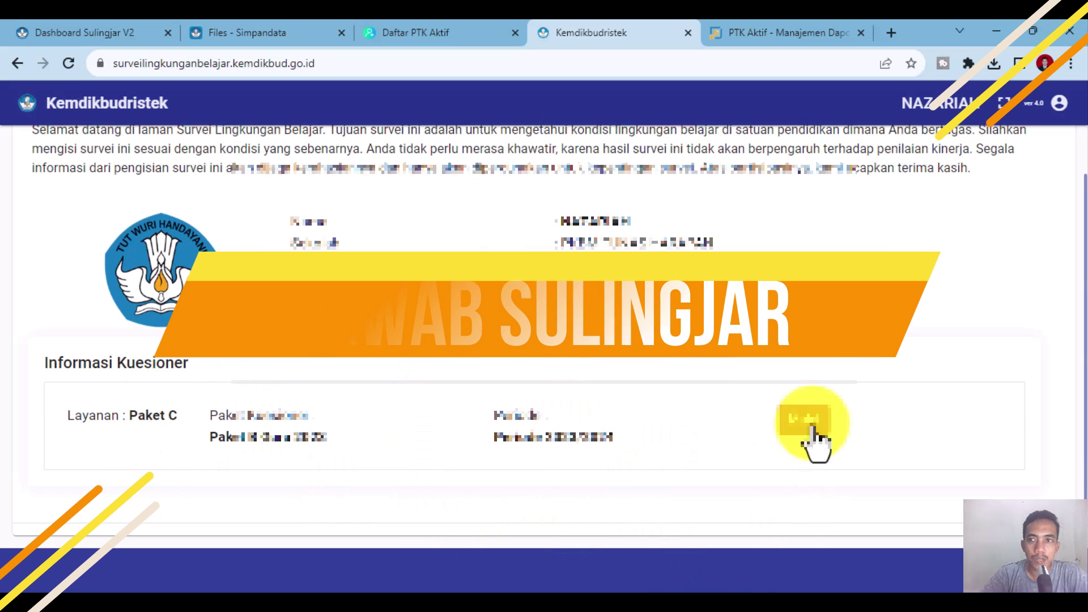
pyautogui.scroll(2, 872, 488)
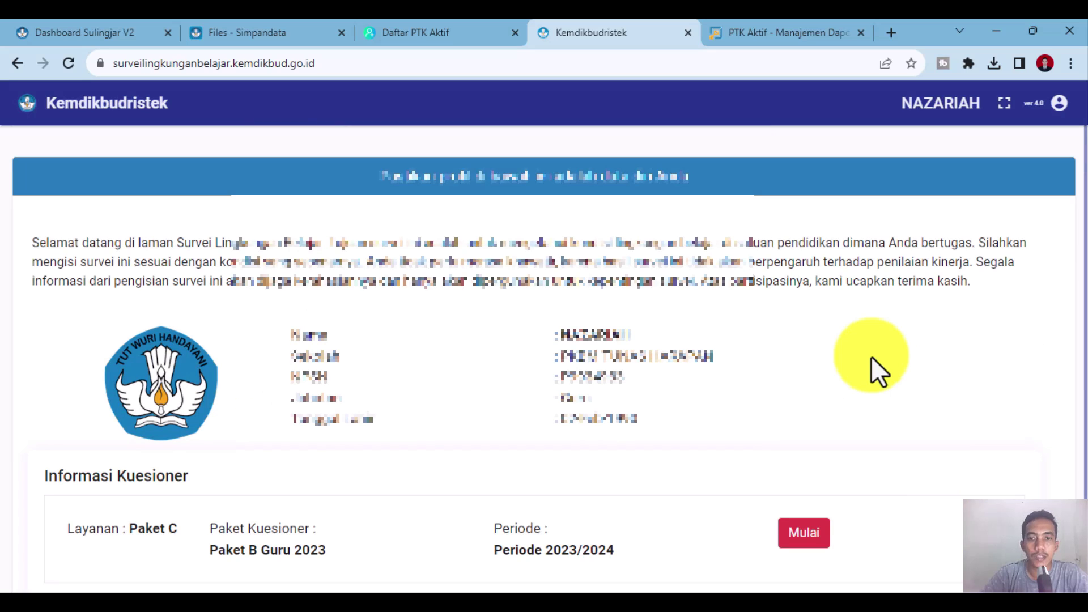
pyautogui.click(805, 535)
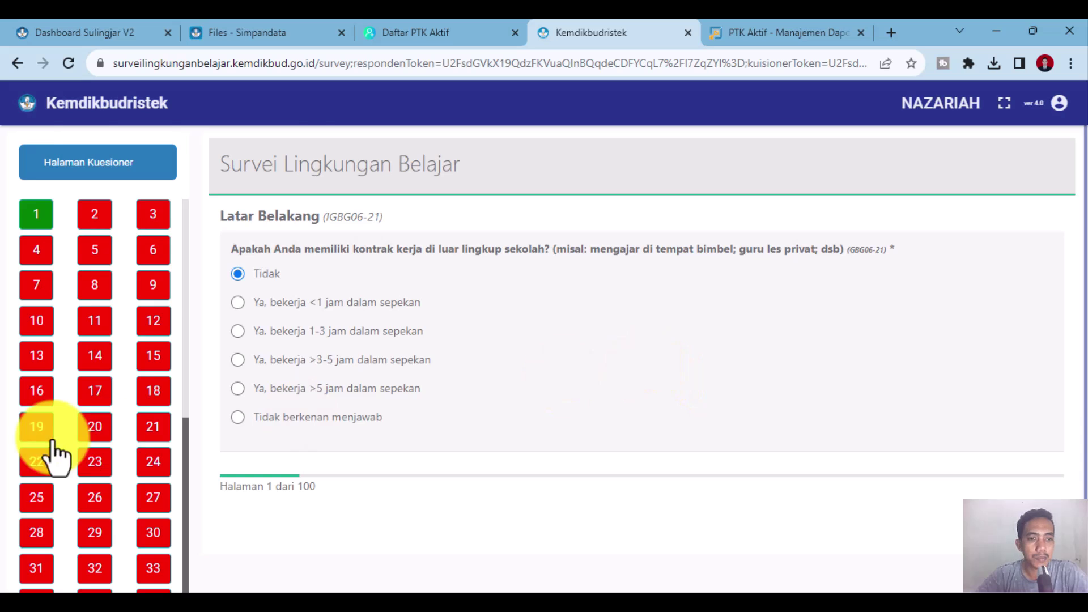
# Look through the questionnaire's list of numbered question pages from 1 to 100
pyautogui.scroll(-5, 48, 454)
pyautogui.scroll(-8, 70, 461)
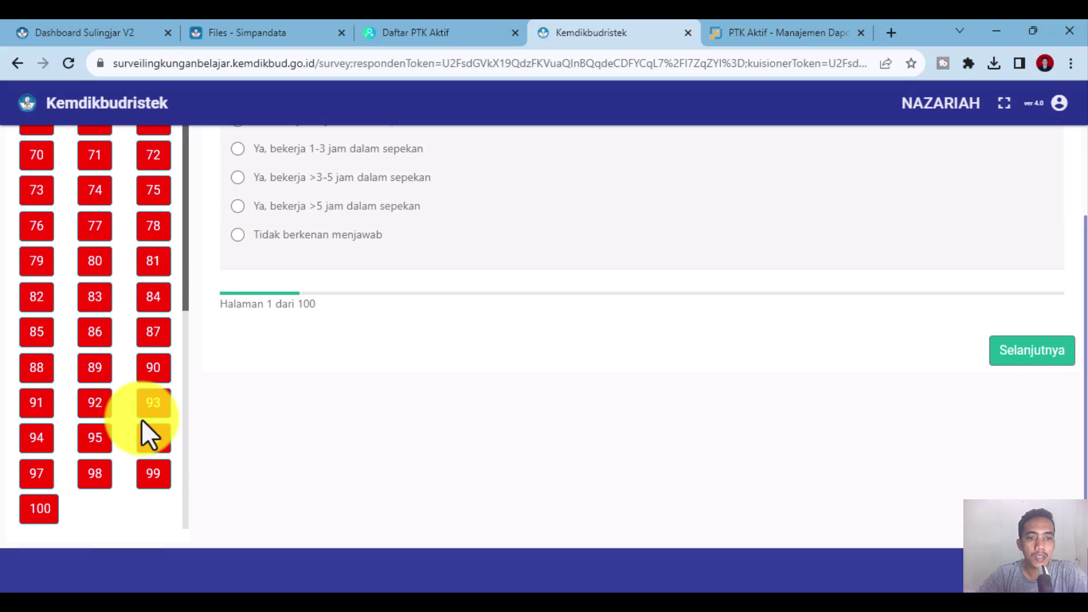
pyautogui.scroll(8, 141, 425)
pyautogui.scroll(8, 146, 436)
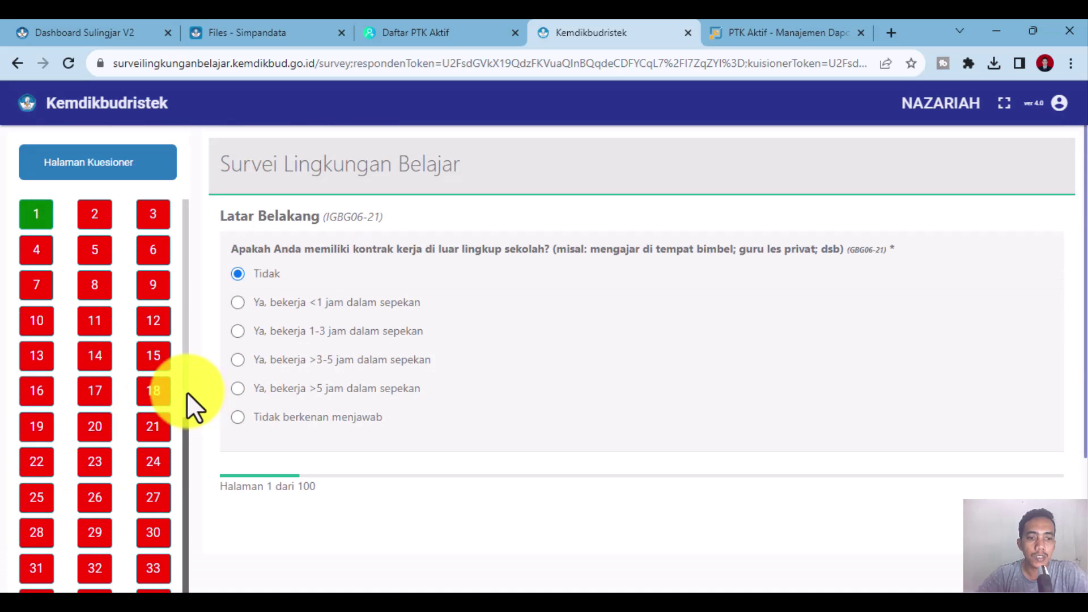
pyautogui.moveTo(188, 316); pyautogui.dragTo(190, 586)
pyautogui.scroll(-4, 184, 572)
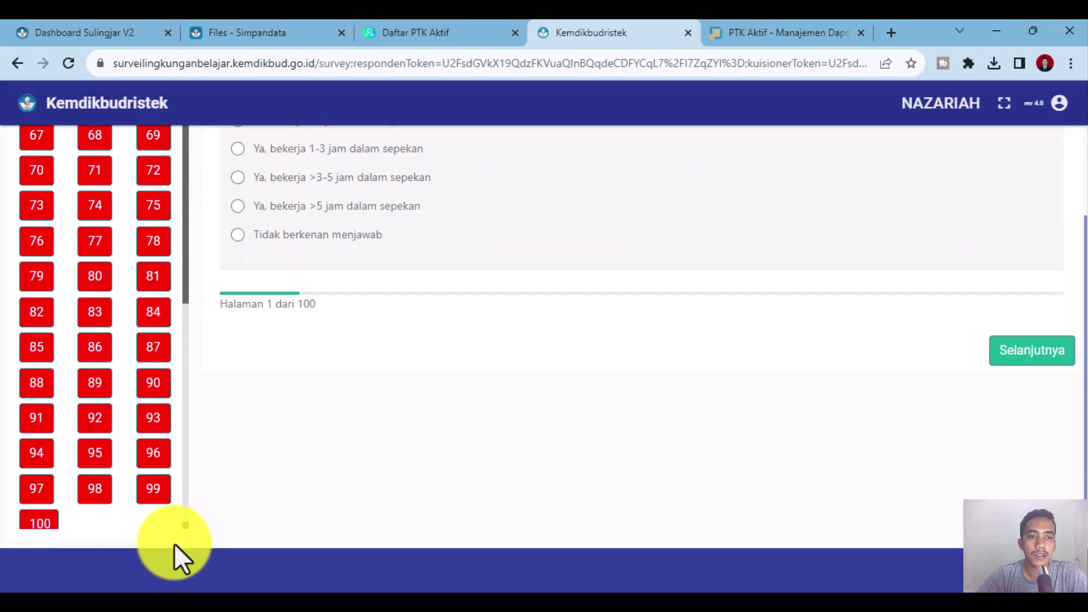
pyautogui.scroll(4, 260, 502)
pyautogui.scroll(-3, 267, 505)
pyautogui.scroll(10, 161, 518)
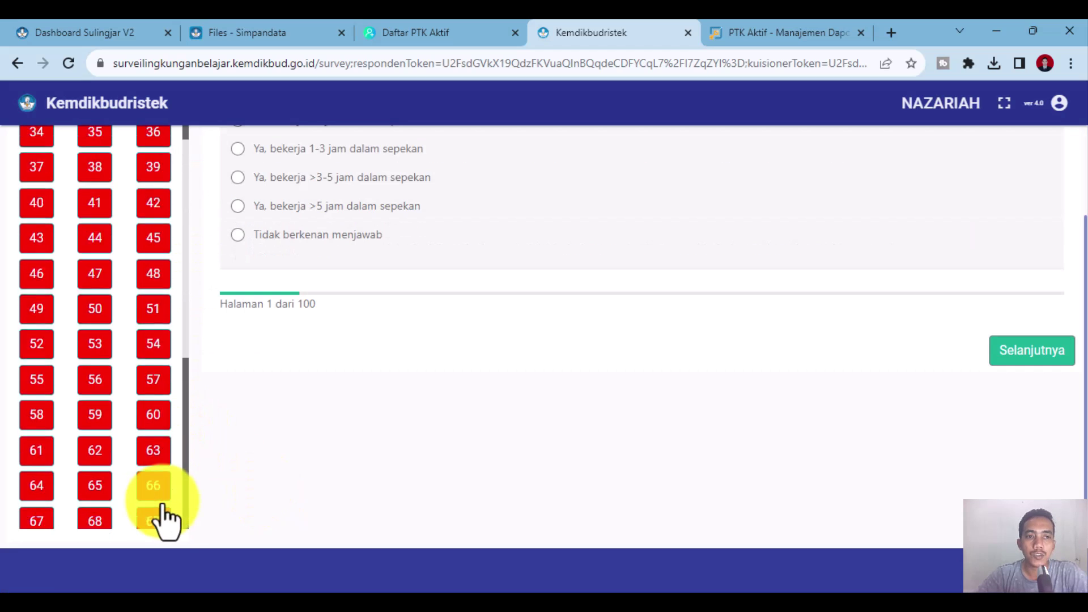
pyautogui.scroll(3, 340, 465)
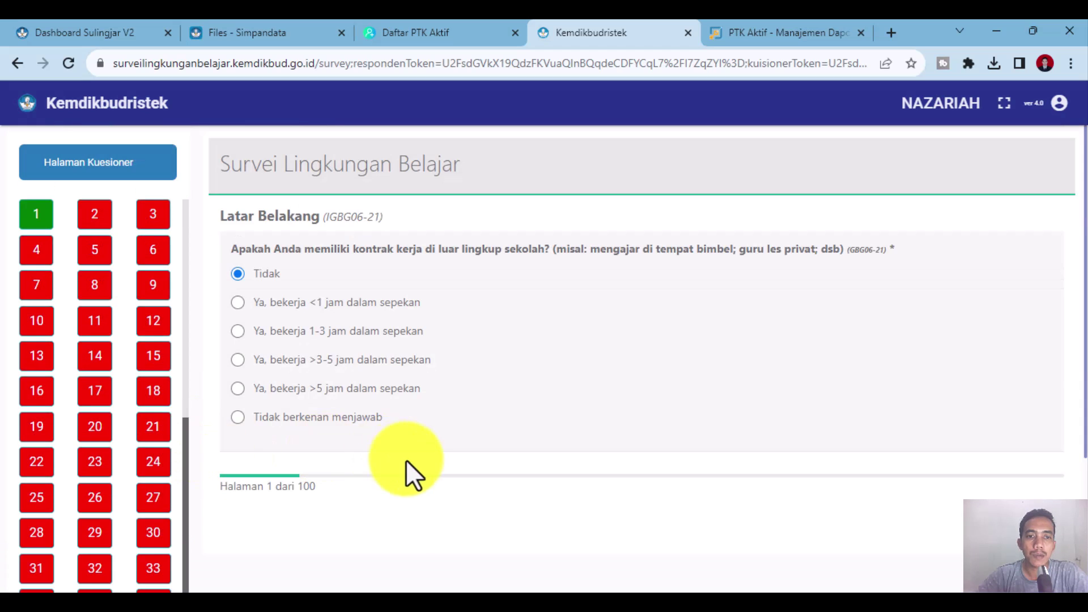
# Open questionnaire pages 5, 44, 20, 17 and 14 in turn to view their questions
pyautogui.click(93, 264)
pyautogui.scroll(-4, 146, 418)
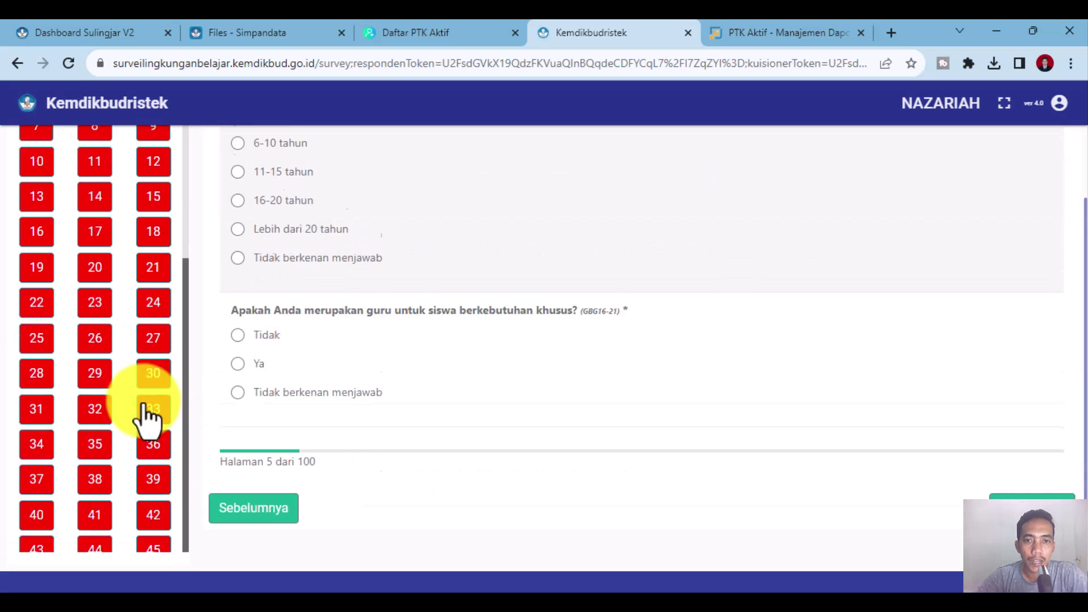
pyautogui.click(94, 450)
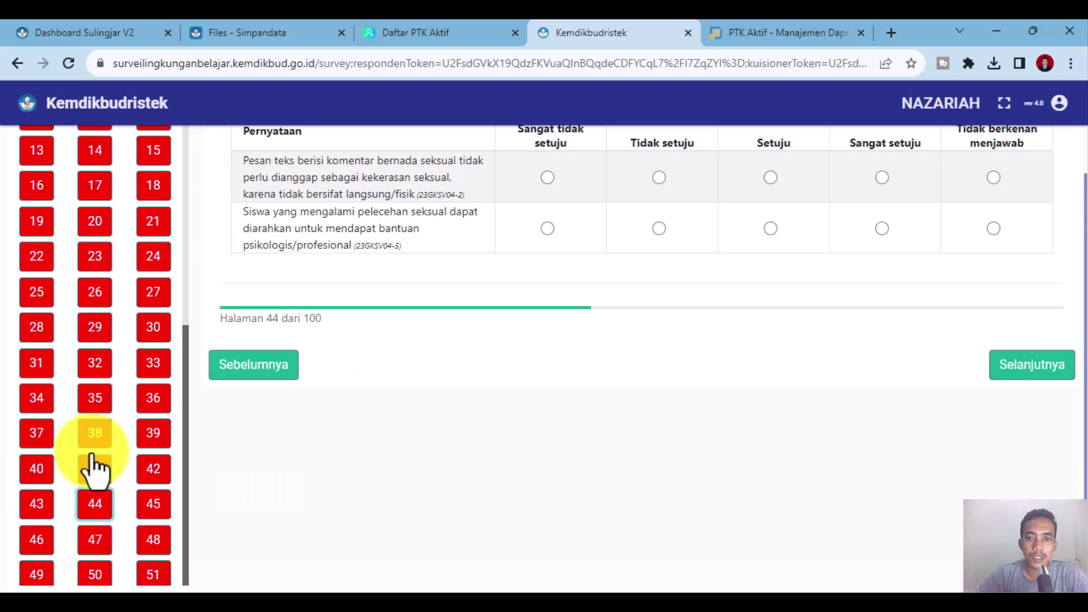
pyautogui.scroll(3, 454, 470)
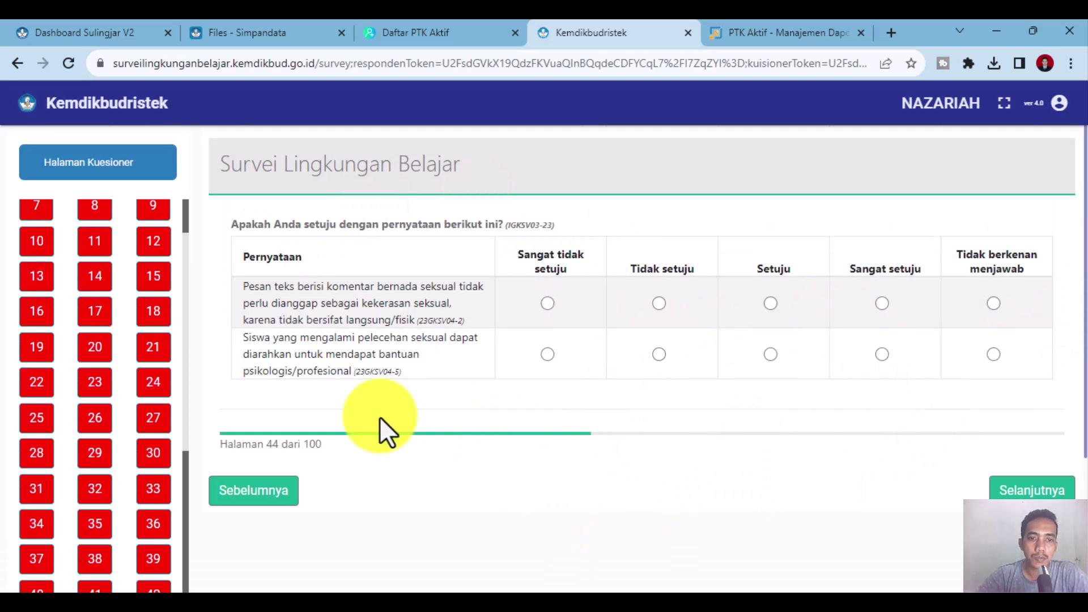
pyautogui.click(94, 345)
pyautogui.click(95, 316)
pyautogui.click(108, 279)
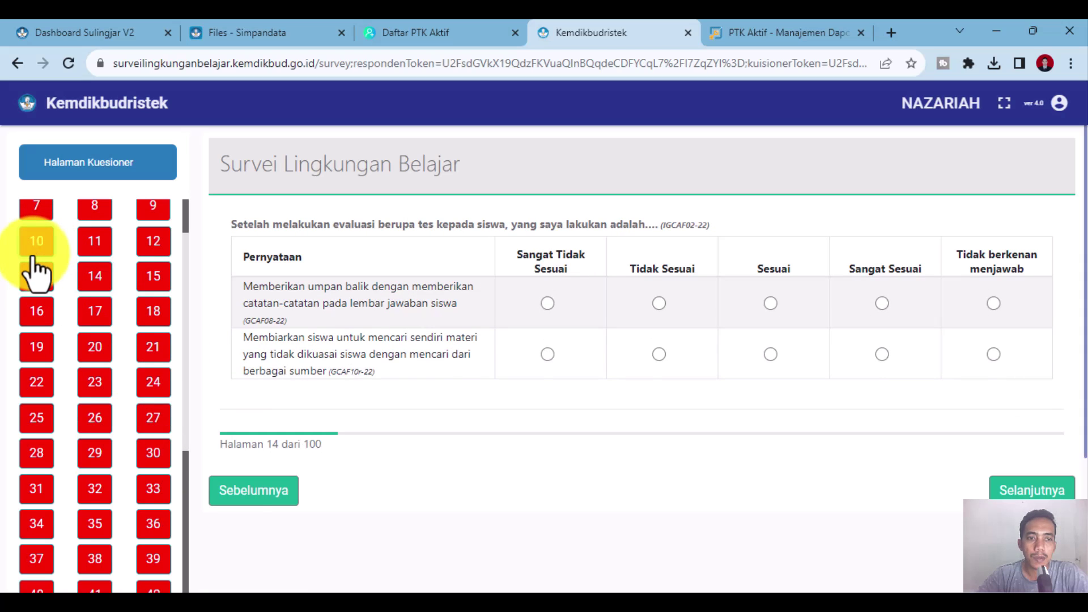
# On questionnaire page 16, answer the first statement (GAIN11-22) with Sangat Sesuai and try to advance to the next page
pyautogui.click(34, 313)
pyautogui.scroll(2, 54, 380)
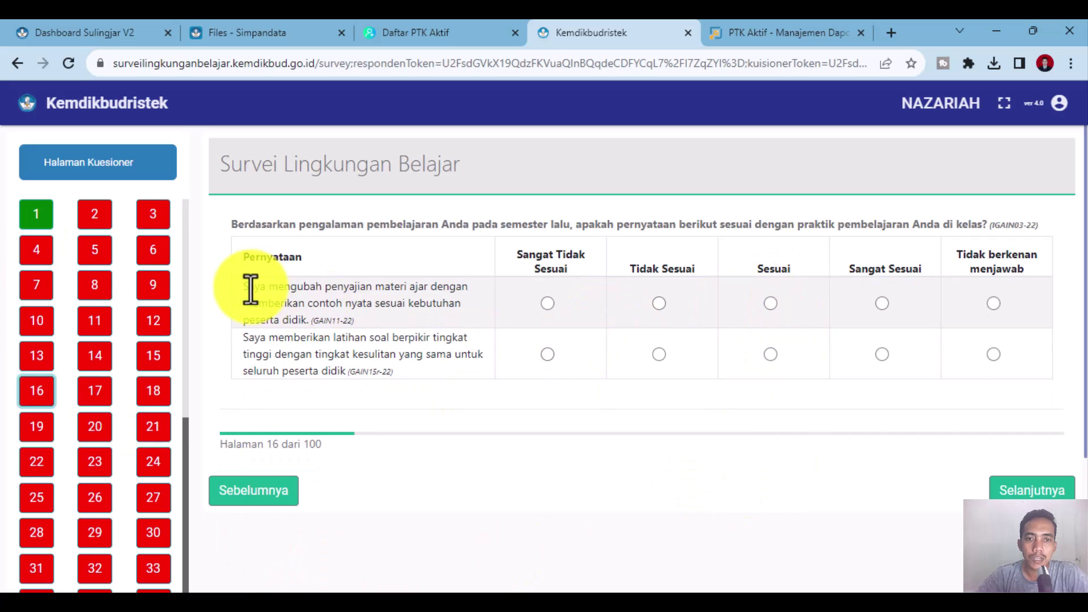
pyautogui.moveTo(243, 287); pyautogui.dragTo(431, 313)
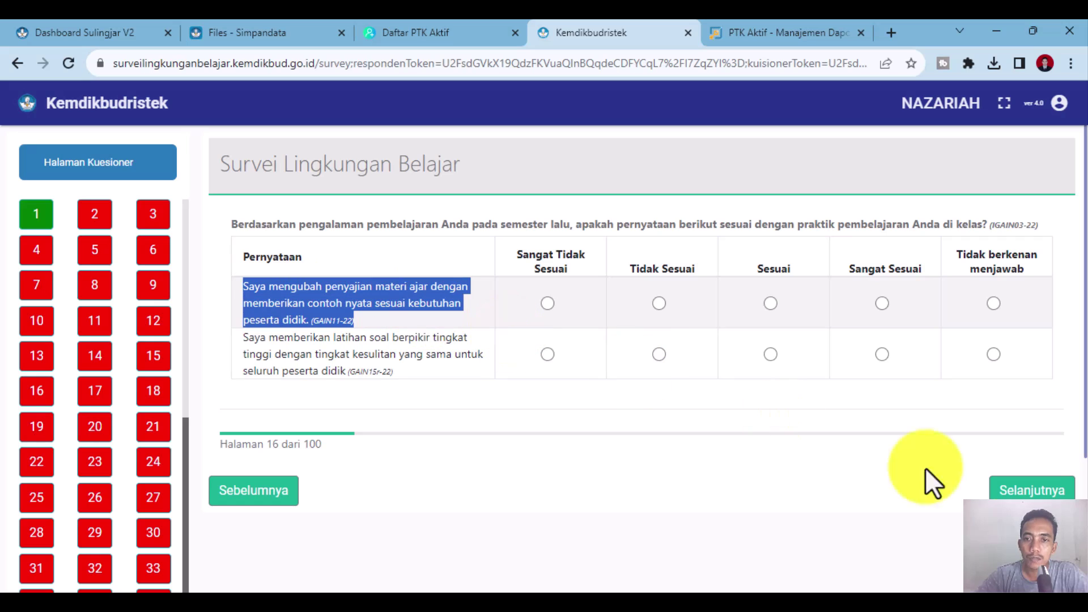
pyautogui.click(882, 303)
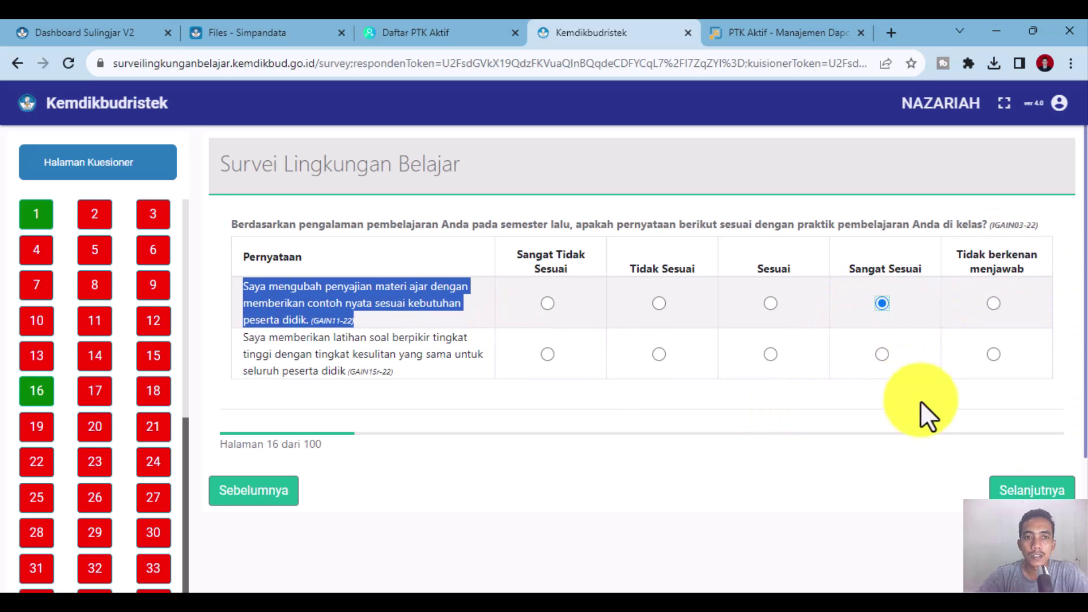
pyautogui.click(1035, 491)
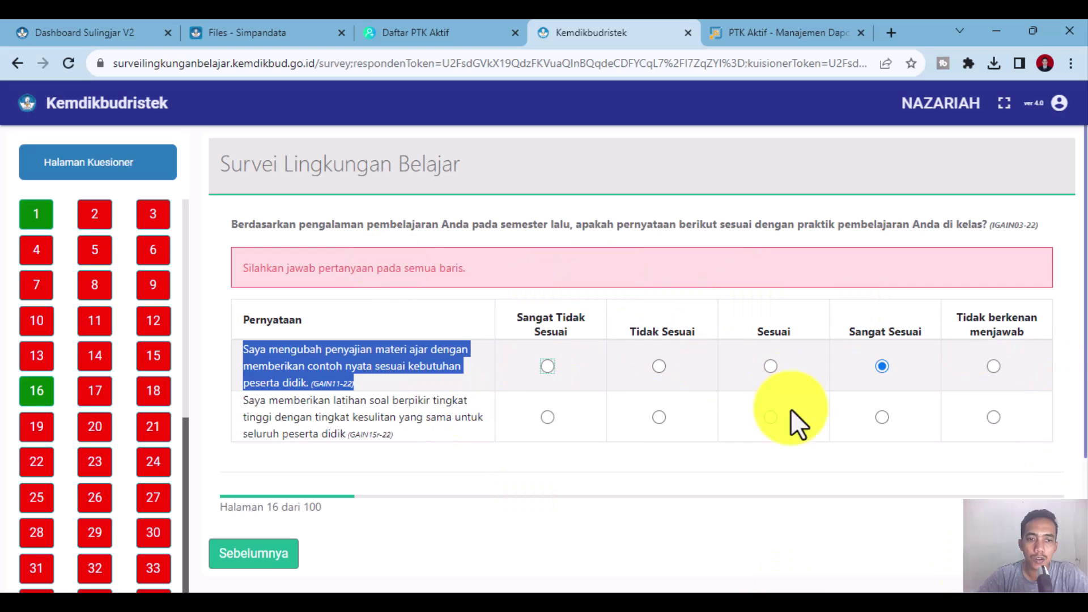
# Answer the second statement (GAIN15r-22) on page 16 with Sesuai and continue to the next page
pyautogui.click(640, 440)
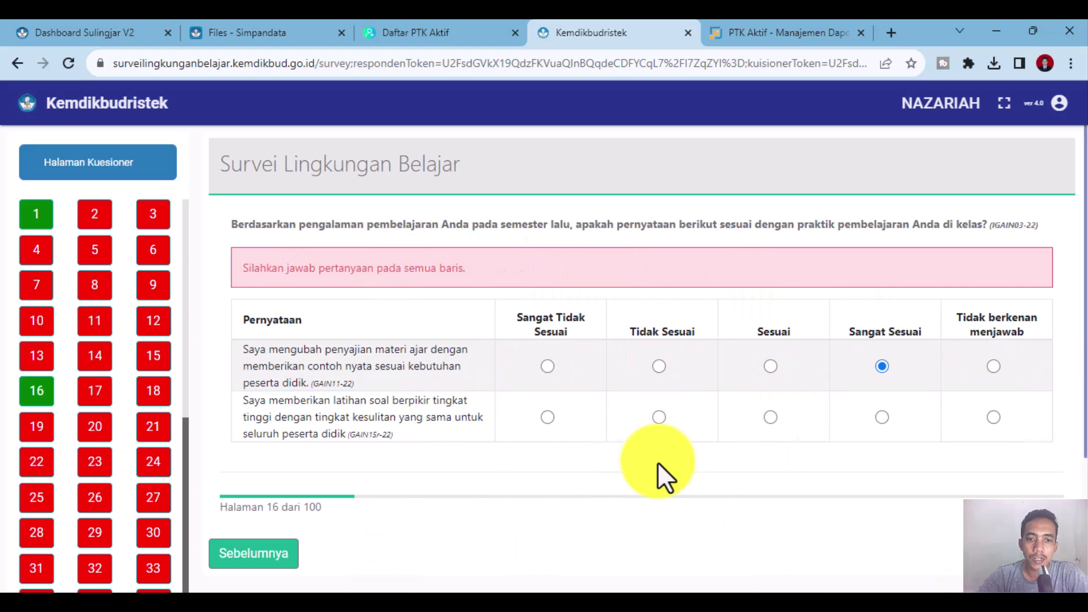
pyautogui.moveTo(243, 405); pyautogui.dragTo(472, 432)
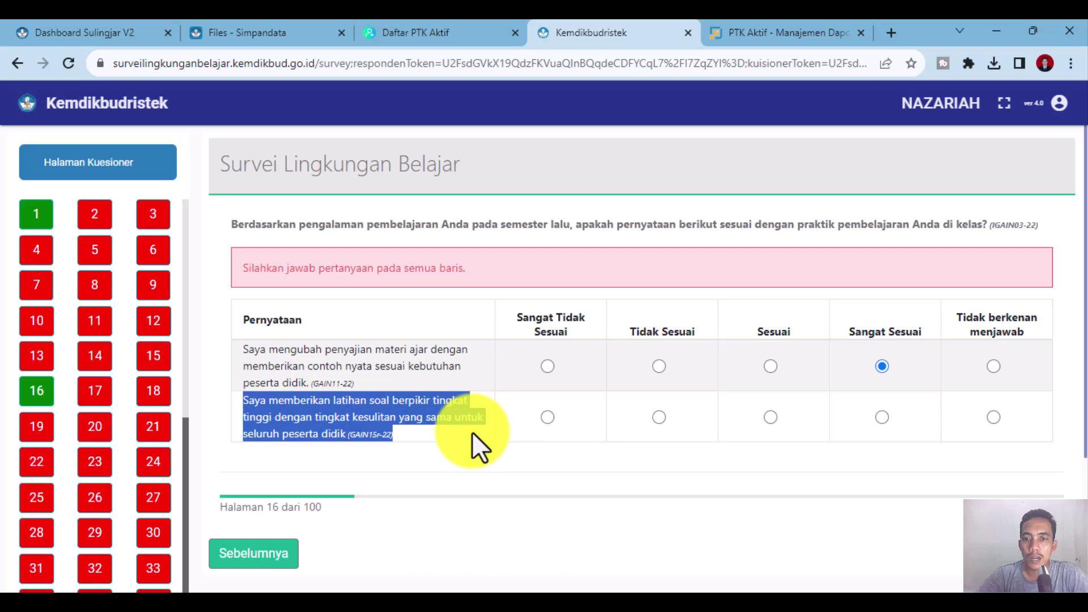
pyautogui.click(768, 418)
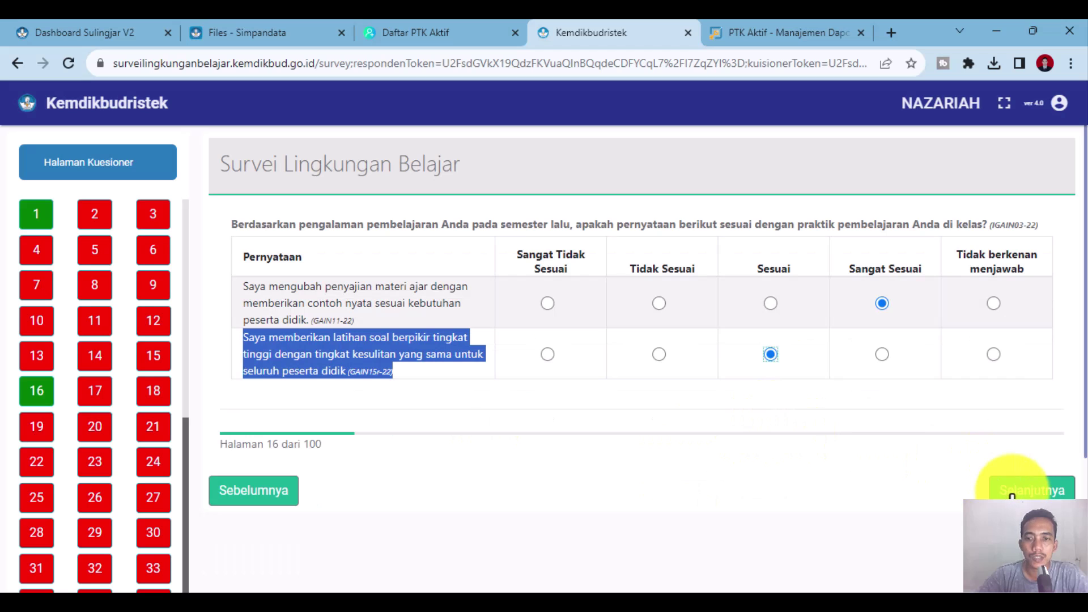
pyautogui.click(1012, 493)
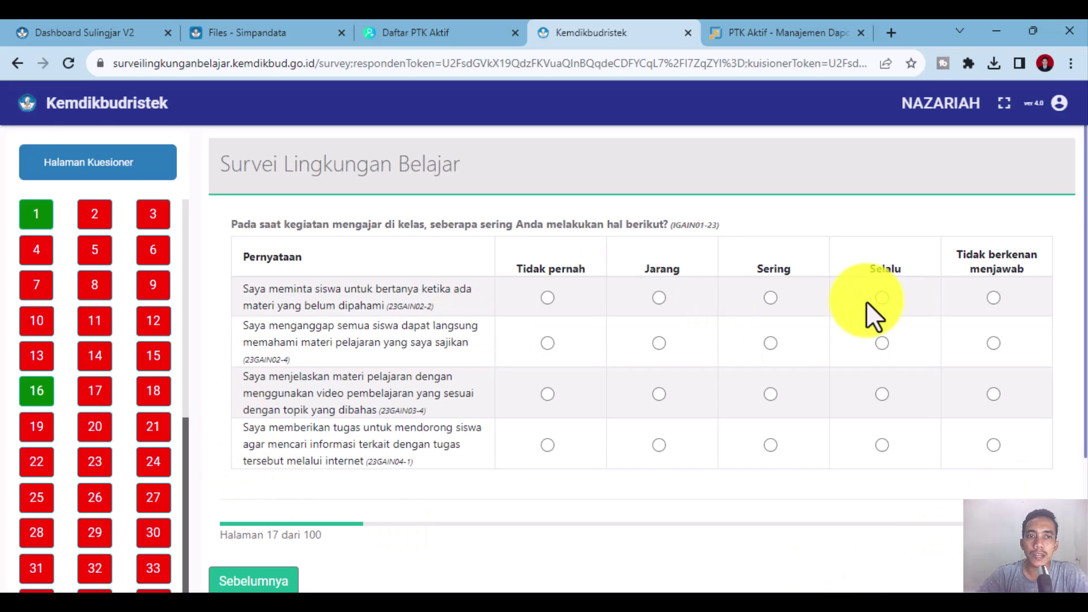
# Look over the statements on questionnaire page 17 and switch the survey to full-screen display
pyautogui.scroll(-3, 851, 340)
pyautogui.scroll(3, 680, 408)
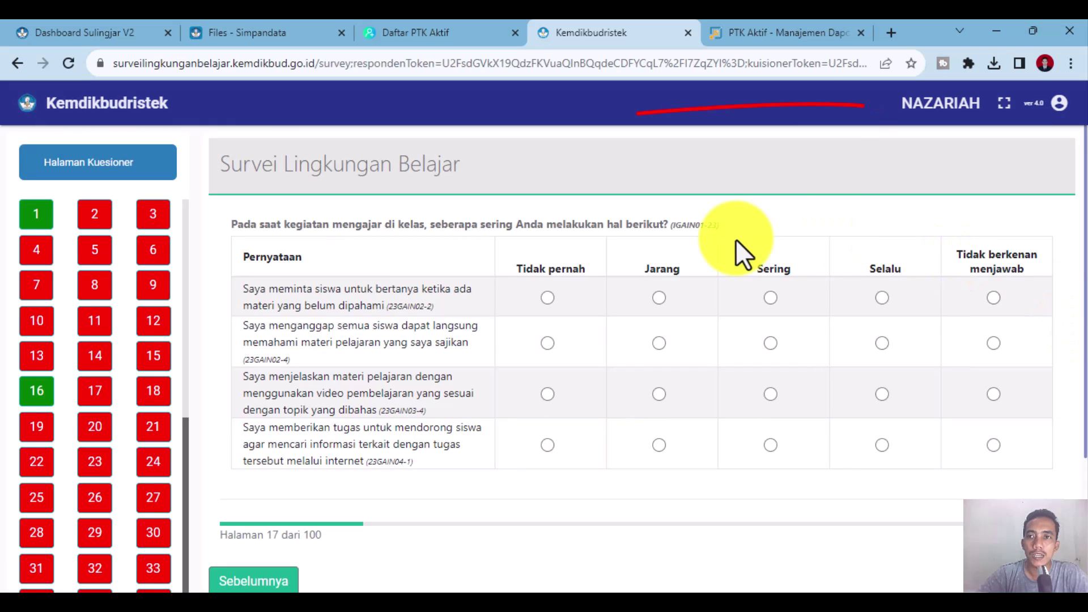
pyautogui.click(1004, 103)
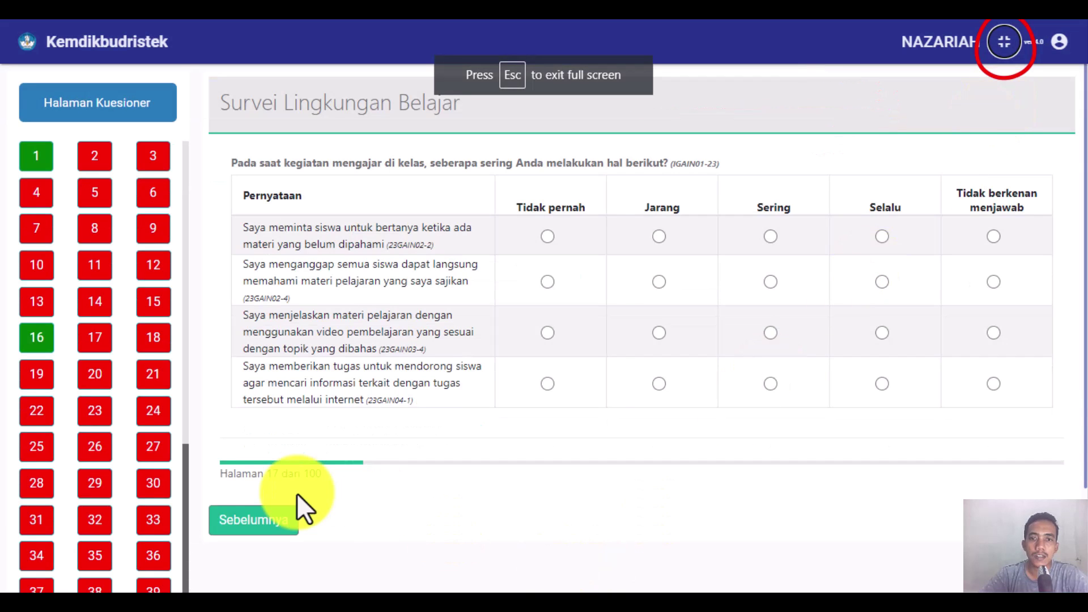
# Check the numbered questionnaire page list and open page 2 with the Latar Belakang question
pyautogui.scroll(-3, 297, 496)
pyautogui.scroll(3, 297, 499)
pyautogui.scroll(-3, 169, 363)
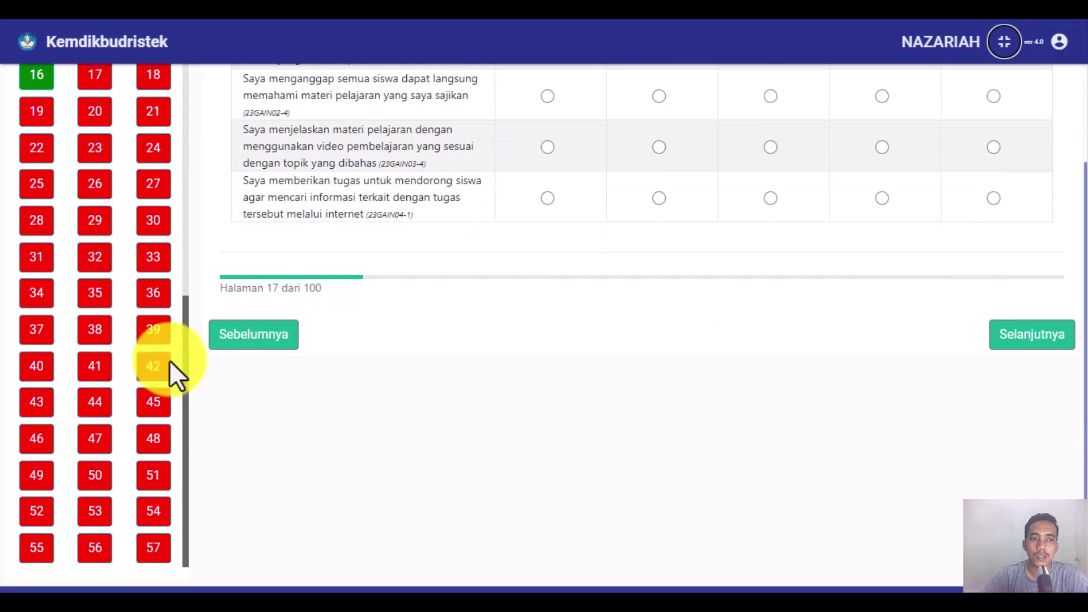
pyautogui.scroll(5, 168, 363)
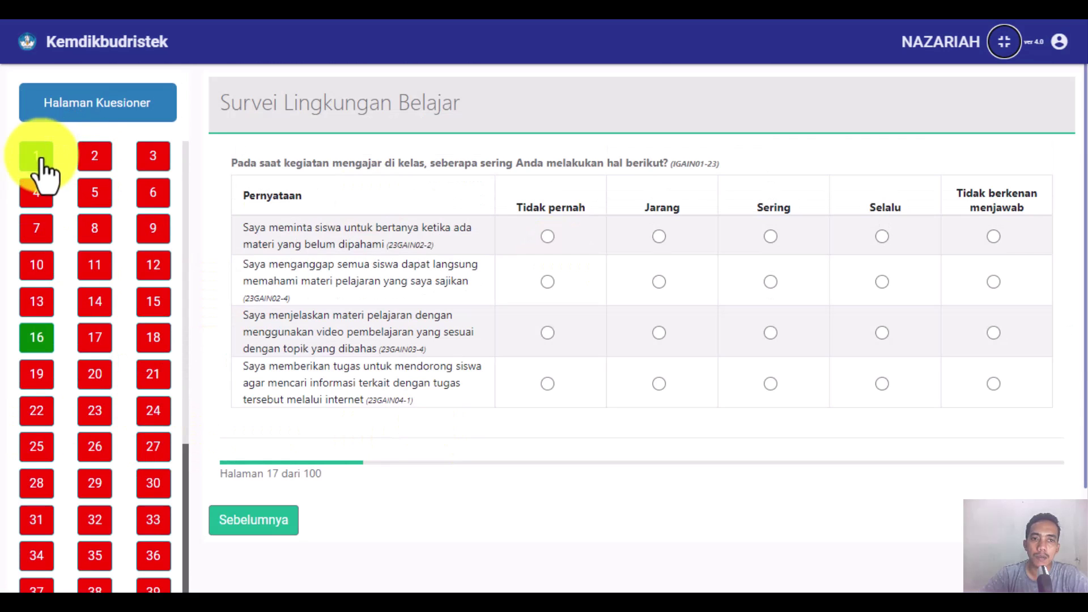
pyautogui.click(97, 162)
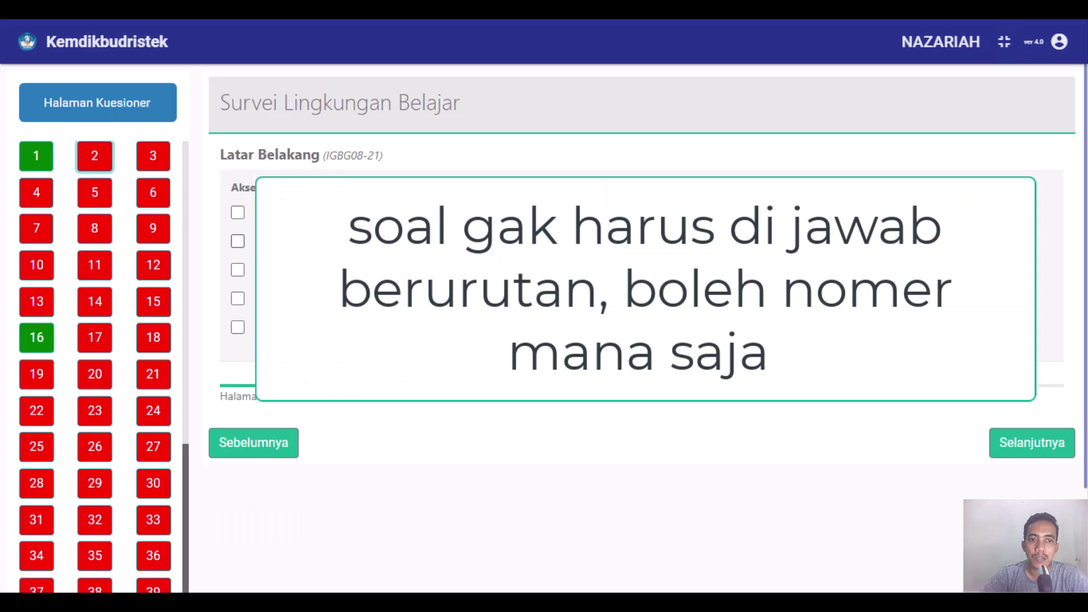
# Try selecting several home internet access options on page 2, including Internet dari HP and Wifi, and clear the selections
pyautogui.click(235, 214)
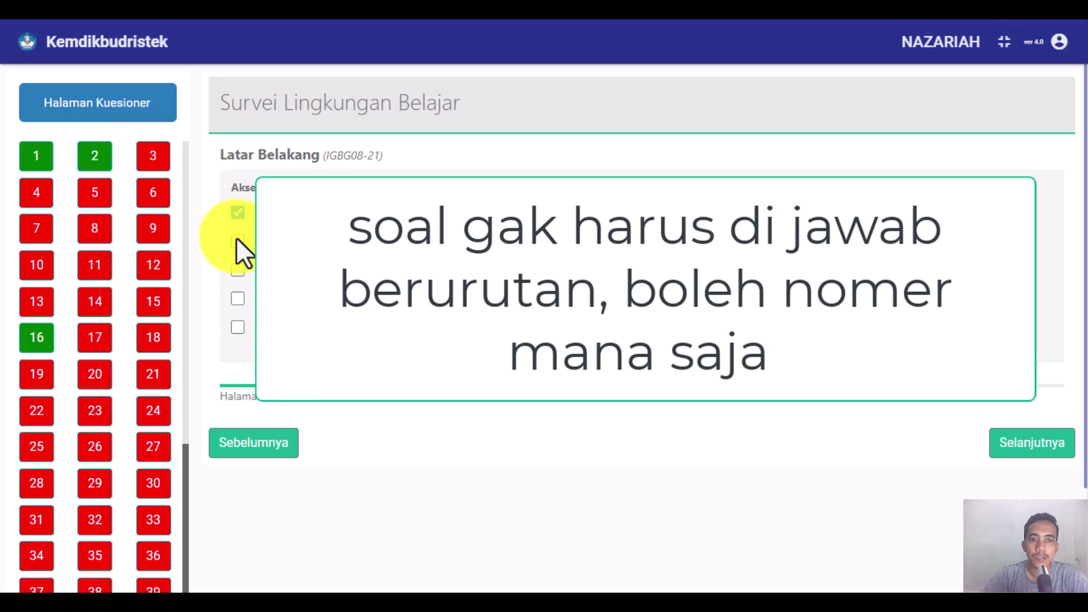
pyautogui.click(237, 241)
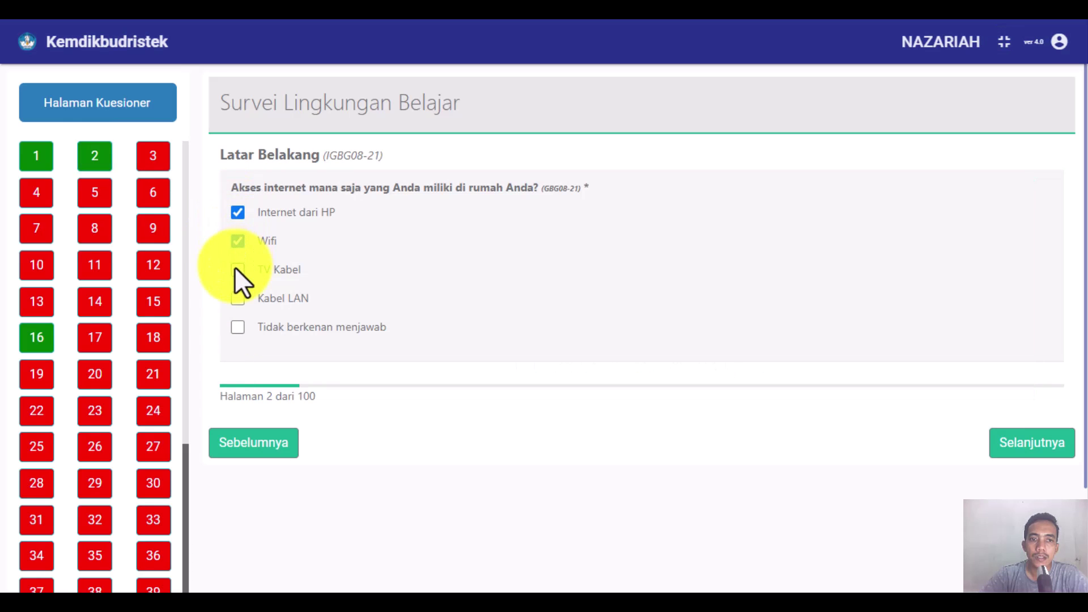
pyautogui.click(237, 326)
pyautogui.click(237, 298)
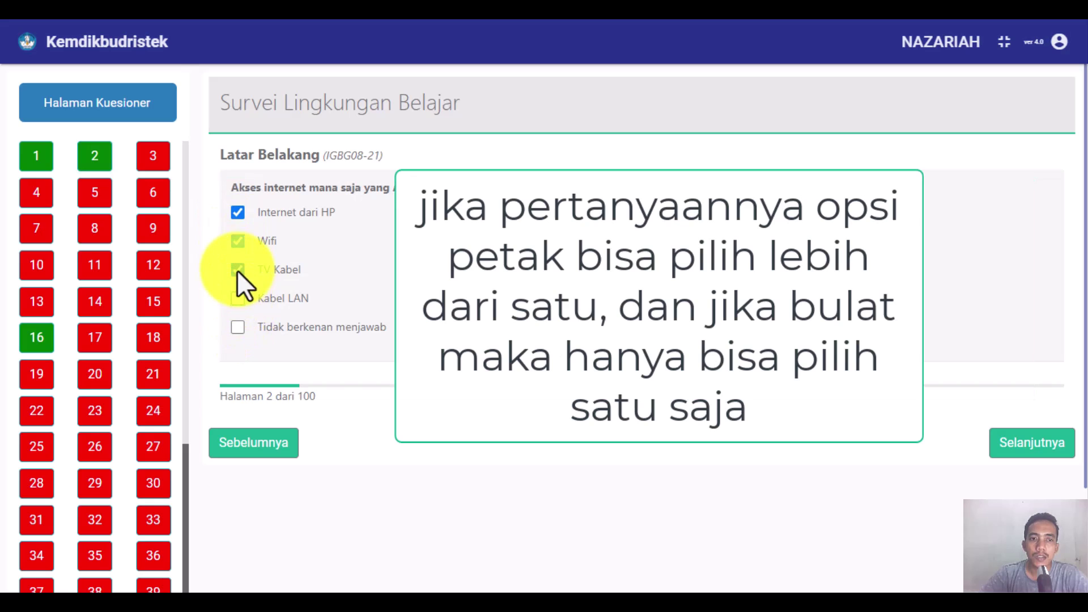
pyautogui.click(238, 241)
pyautogui.click(238, 214)
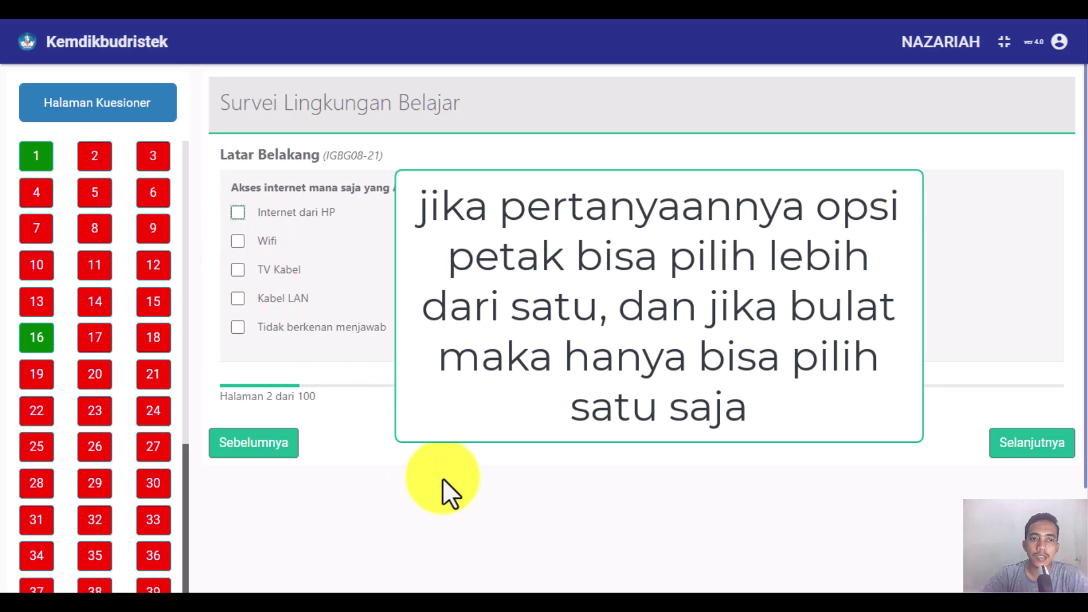
# Answer the home internet access question on page 2 with Internet dari HP, Wifi and TV Kabel
pyautogui.click(239, 216)
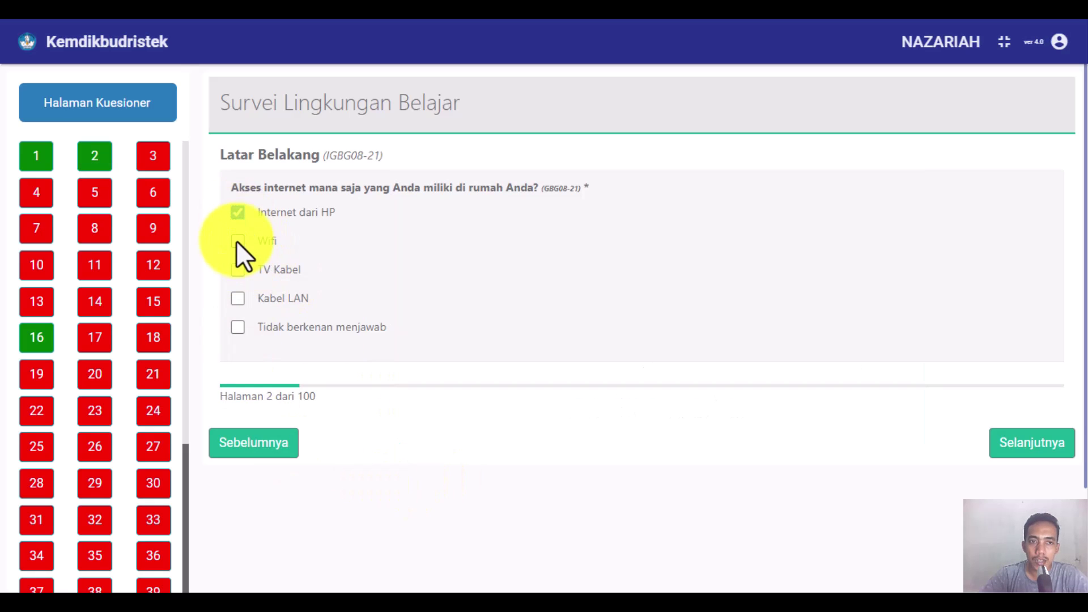
pyautogui.click(236, 241)
pyautogui.click(236, 271)
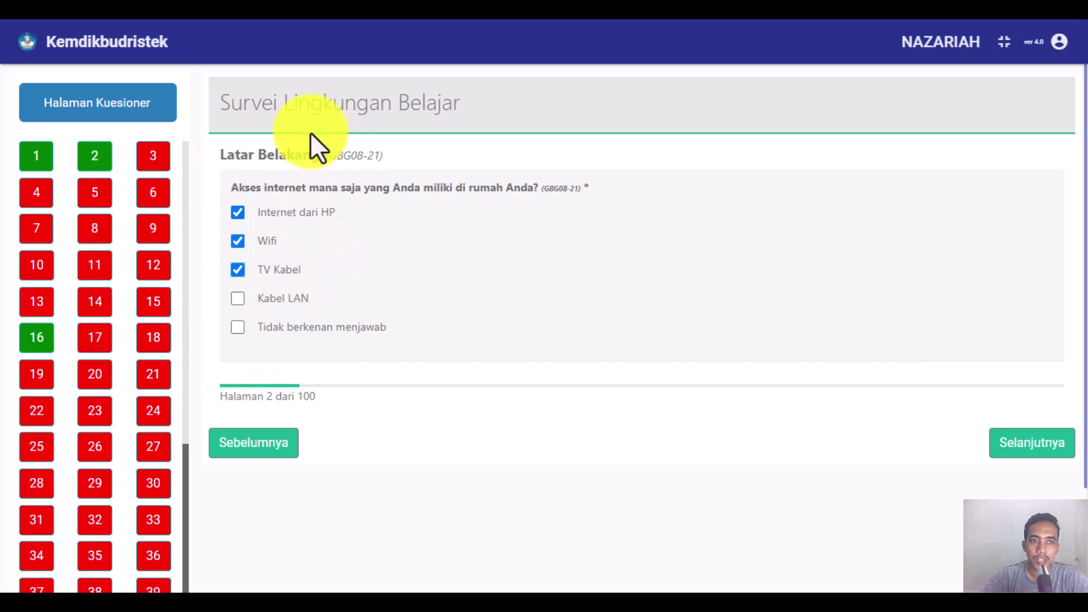
# Answer page 3 on professional organisations with KKG/MGMP/Forum Tutor Pendidikan Kesetaraan and Organisasi profesi lainnya
pyautogui.click(155, 164)
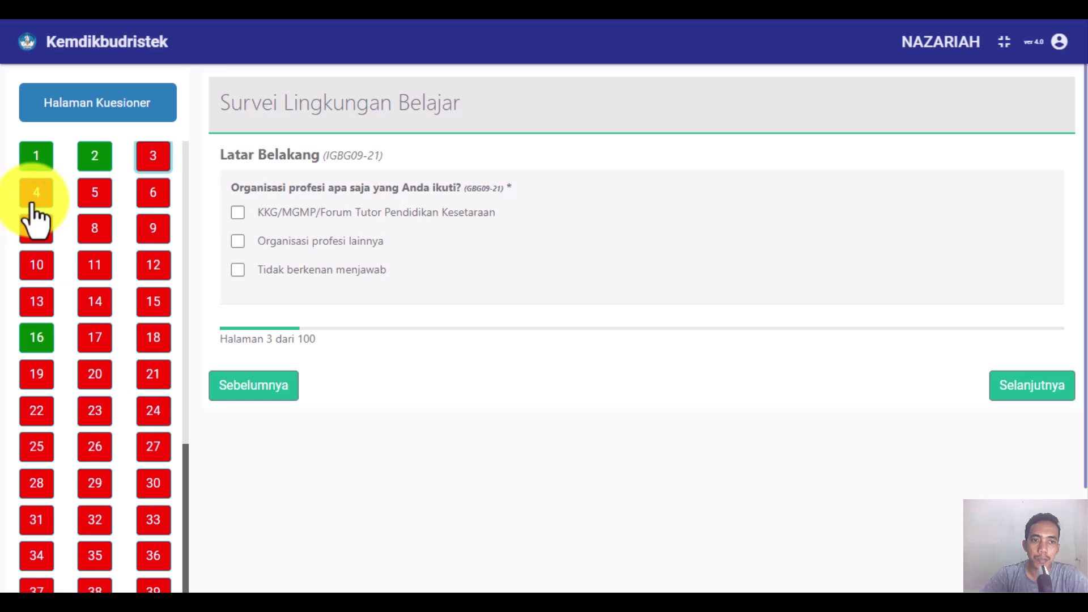
pyautogui.click(238, 212)
pyautogui.click(237, 240)
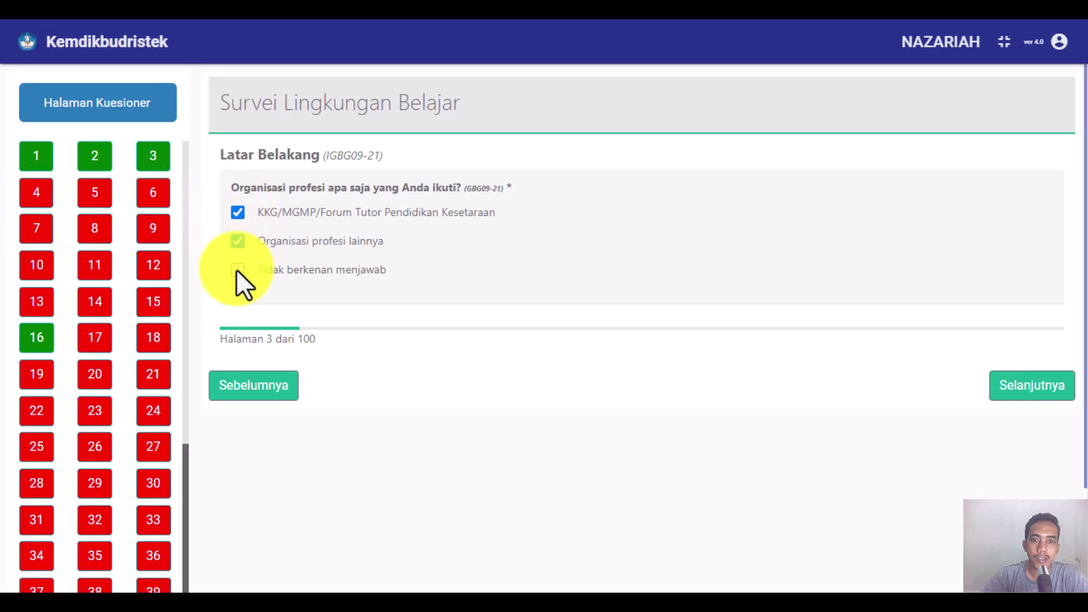
# Open questionnaire pages 8, 24 and 56 out of order to view their questions
pyautogui.click(94, 230)
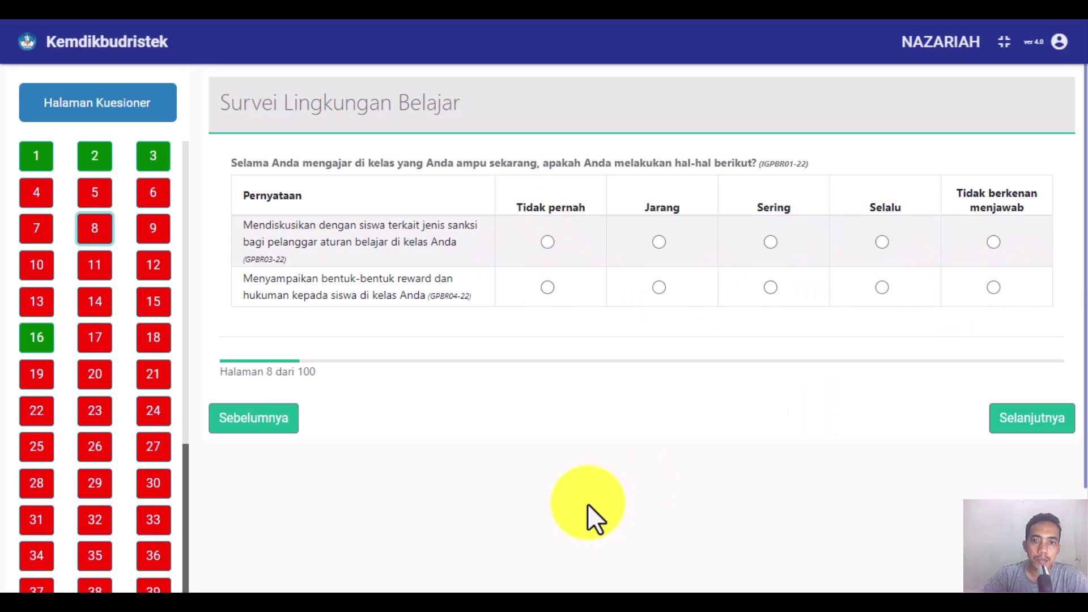
pyautogui.click(153, 264)
pyautogui.click(137, 412)
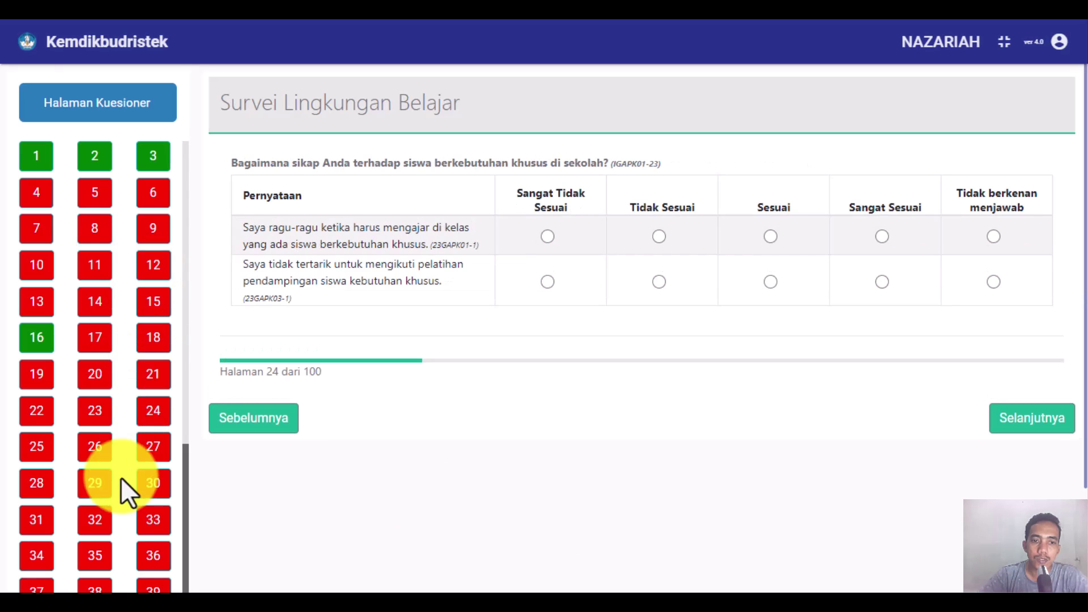
pyautogui.click(110, 517)
pyautogui.scroll(-5, 117, 510)
pyautogui.click(92, 474)
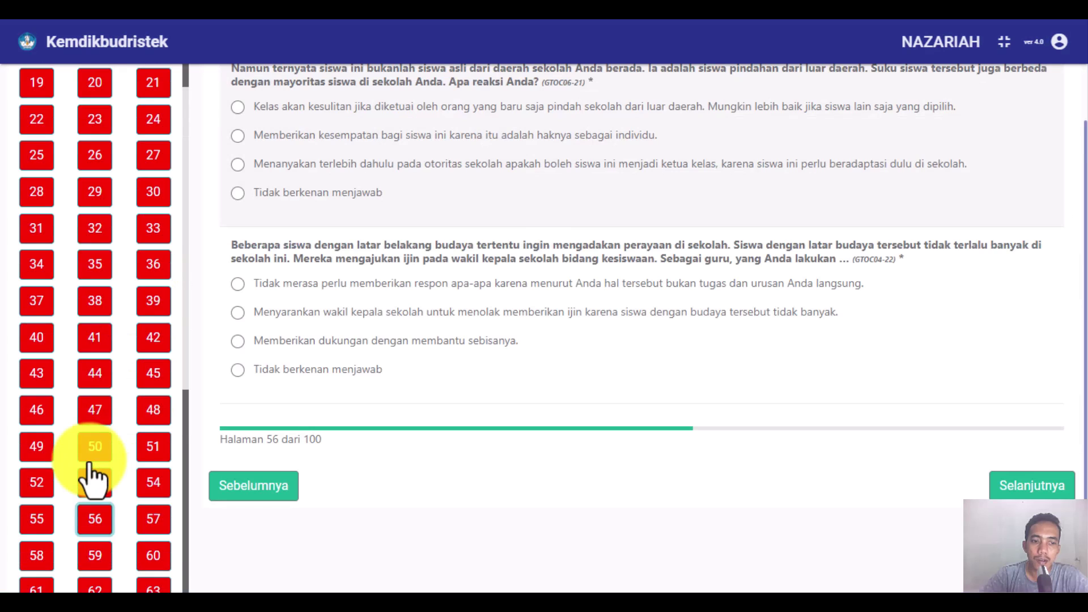
# Look through the questionnaire page list up to 100 and open pages 8, 100 and 5 in turn
pyautogui.scroll(-5, 92, 476)
pyautogui.scroll(-2, 92, 476)
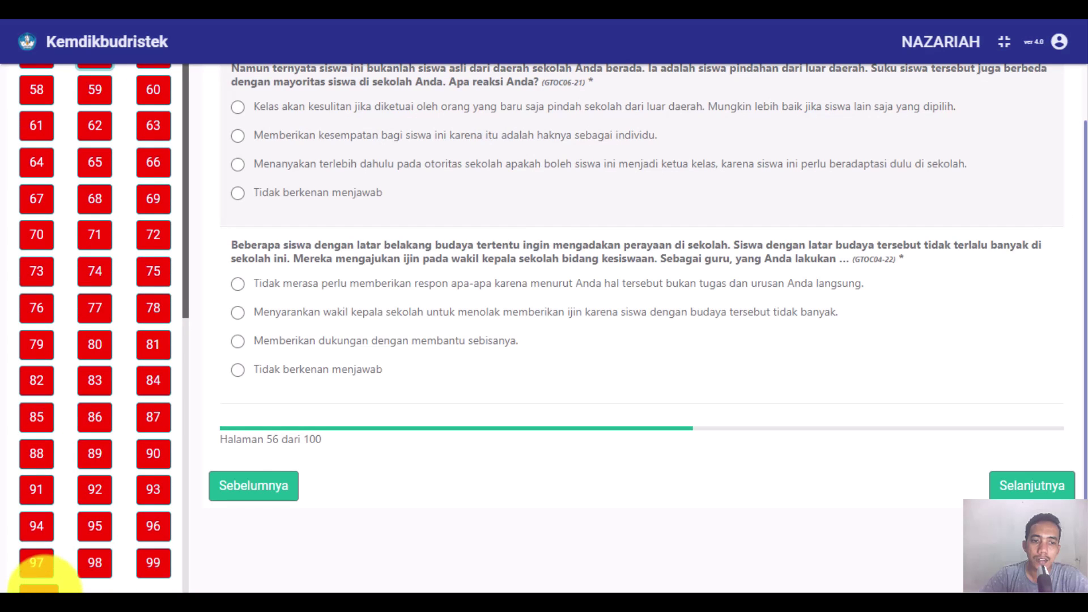
pyautogui.scroll(10, 90, 564)
pyautogui.scroll(-15, 73, 476)
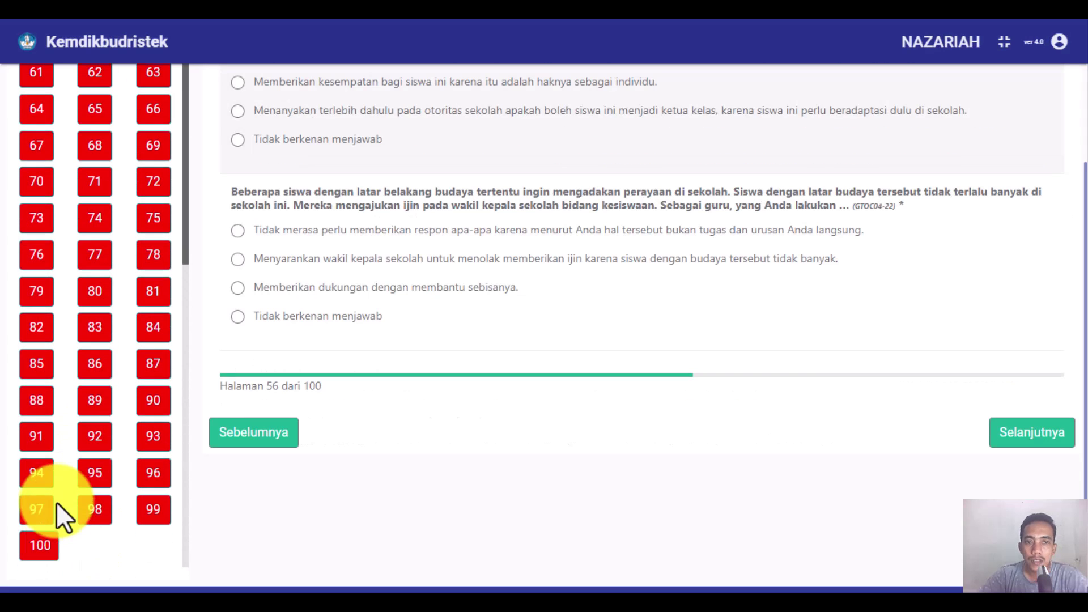
pyautogui.scroll(3, 303, 509)
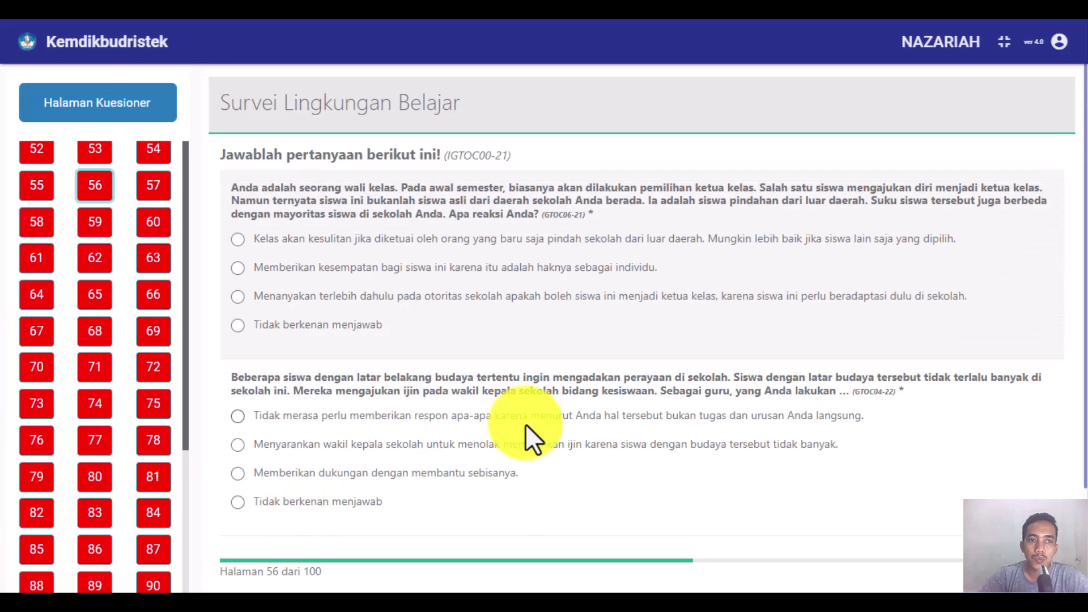
pyautogui.scroll(10, 134, 401)
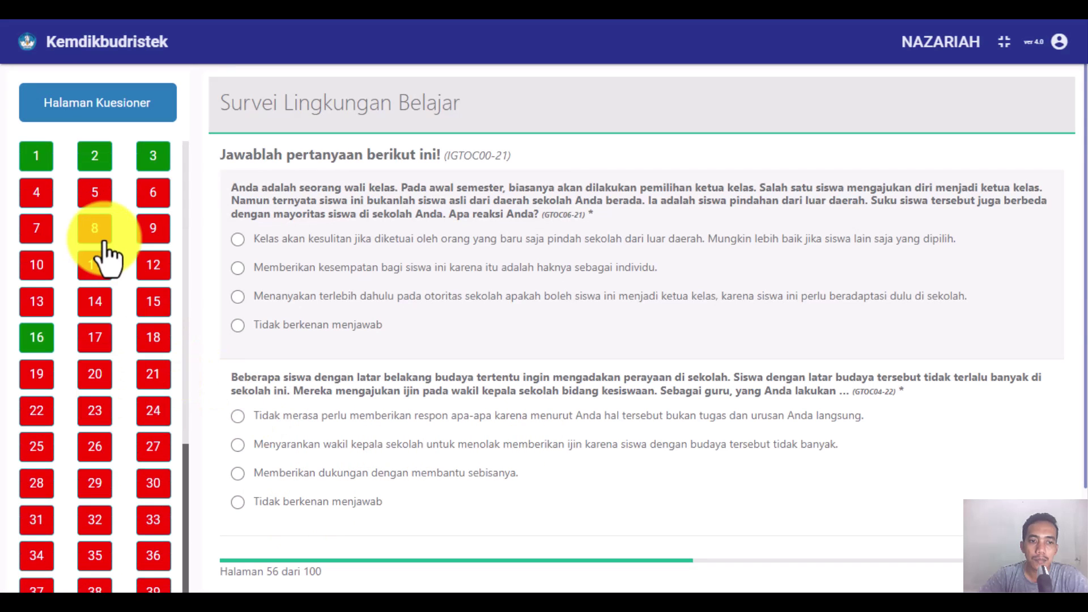
pyautogui.click(103, 239)
pyautogui.scroll(-10, 103, 346)
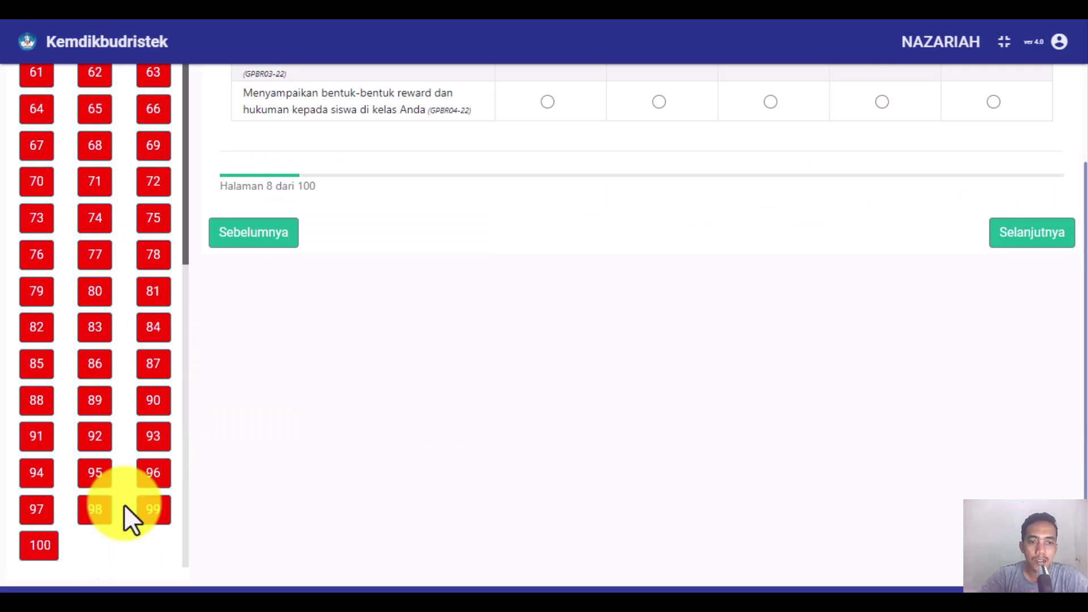
pyautogui.click(39, 549)
pyautogui.scroll(6, 72, 546)
pyautogui.scroll(7, 71, 424)
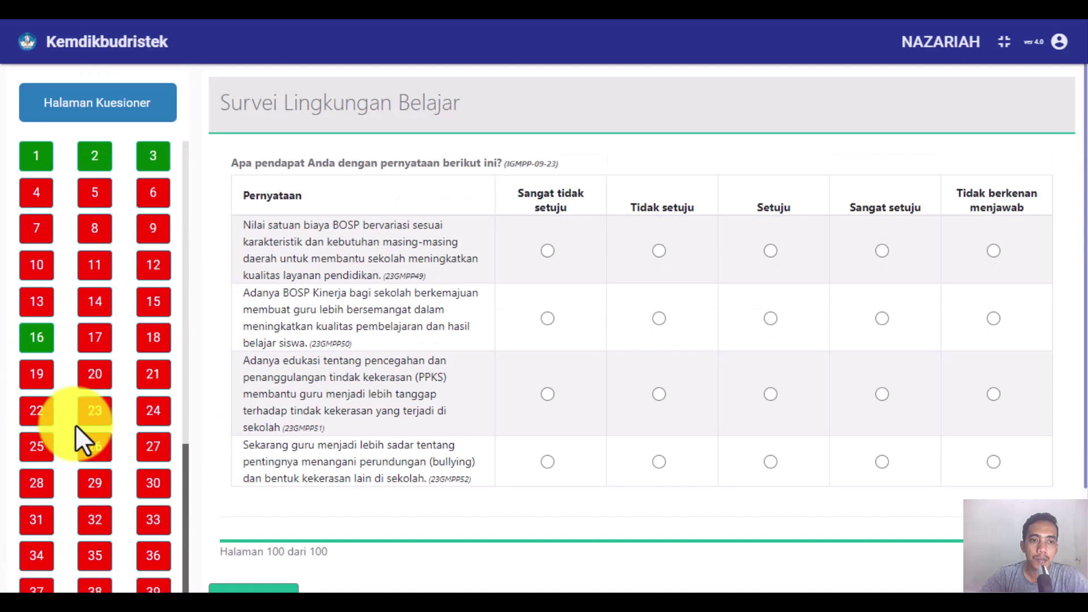
pyautogui.click(92, 195)
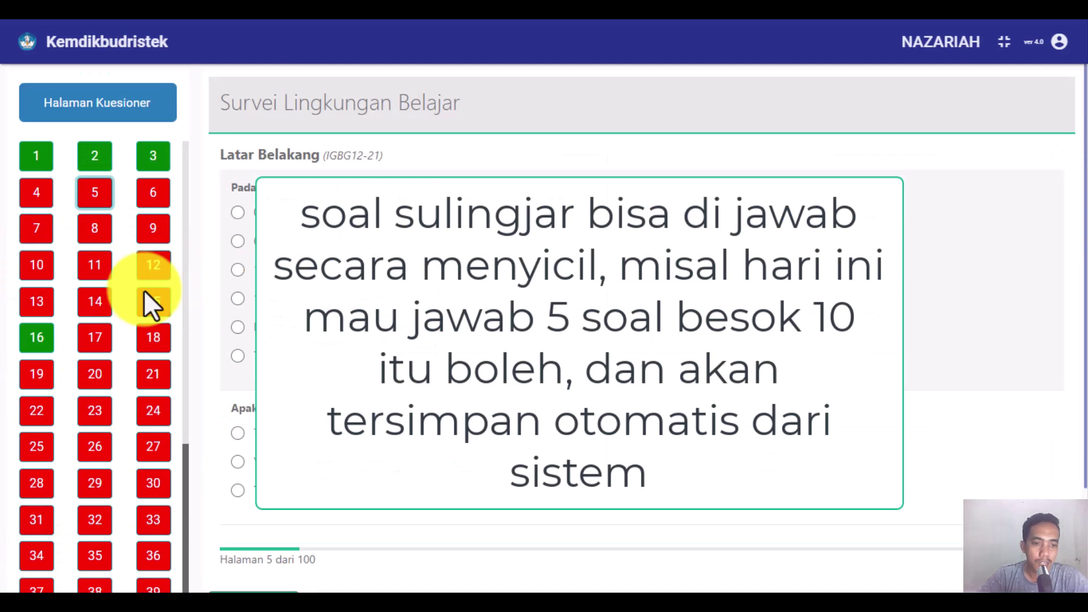
# Review the remaining questionnaire page numbers and select Wifi and TV Kabel as the home internet access on page 2
pyautogui.scroll(-3, 107, 345)
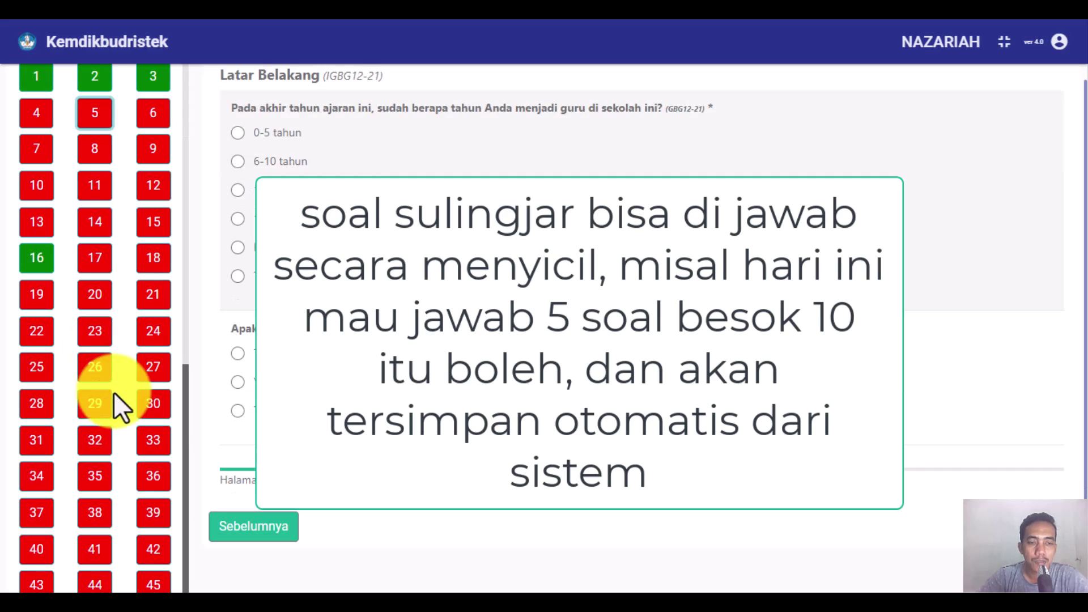
pyautogui.scroll(-5, 114, 407)
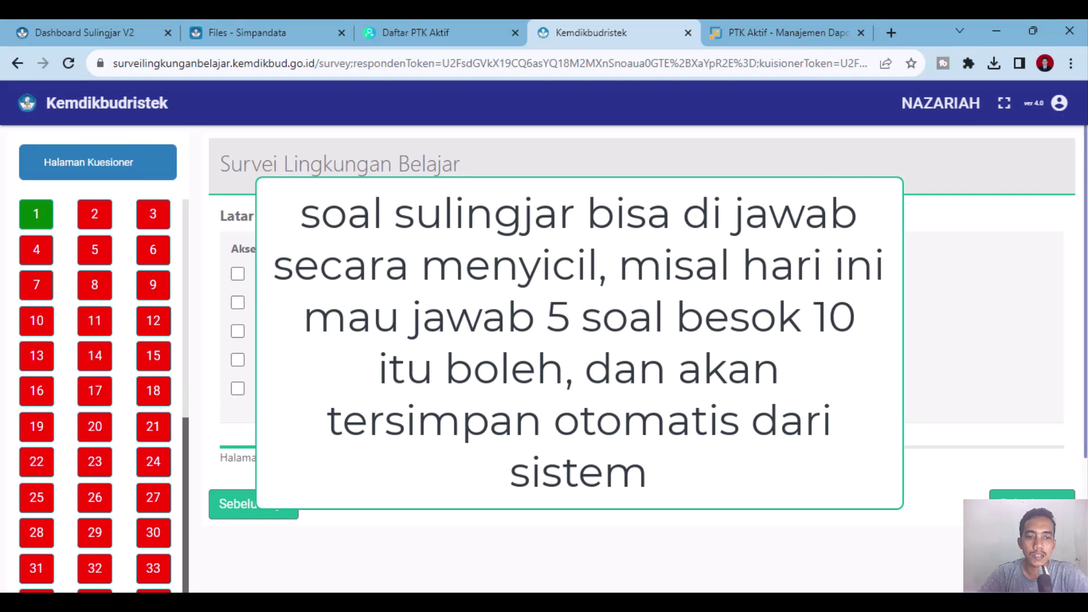
pyautogui.scroll(-5, 125, 371)
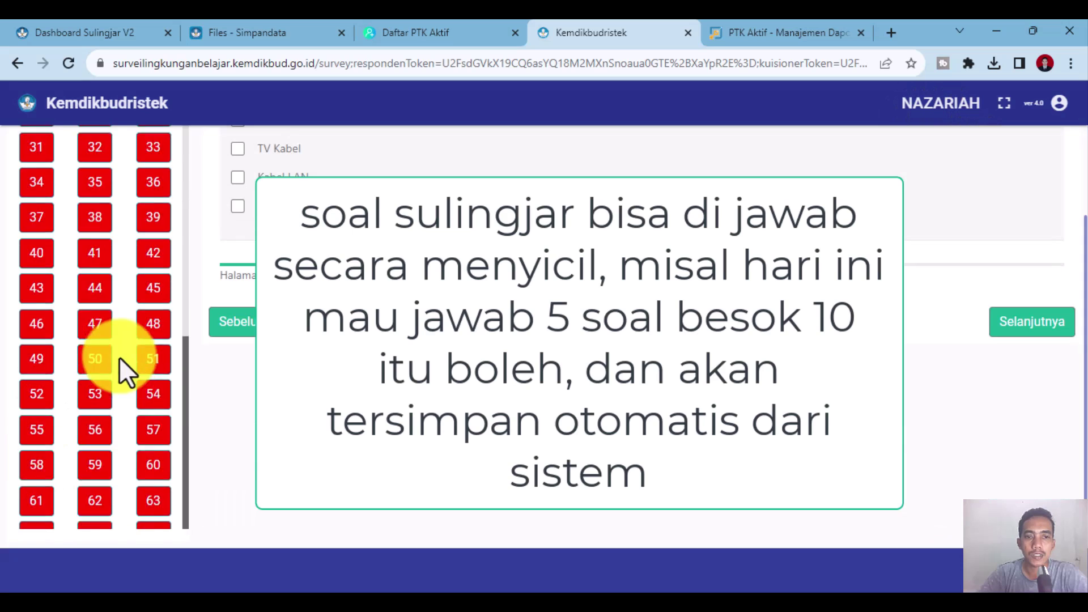
pyautogui.scroll(-8, 114, 453)
pyautogui.scroll(4, 108, 498)
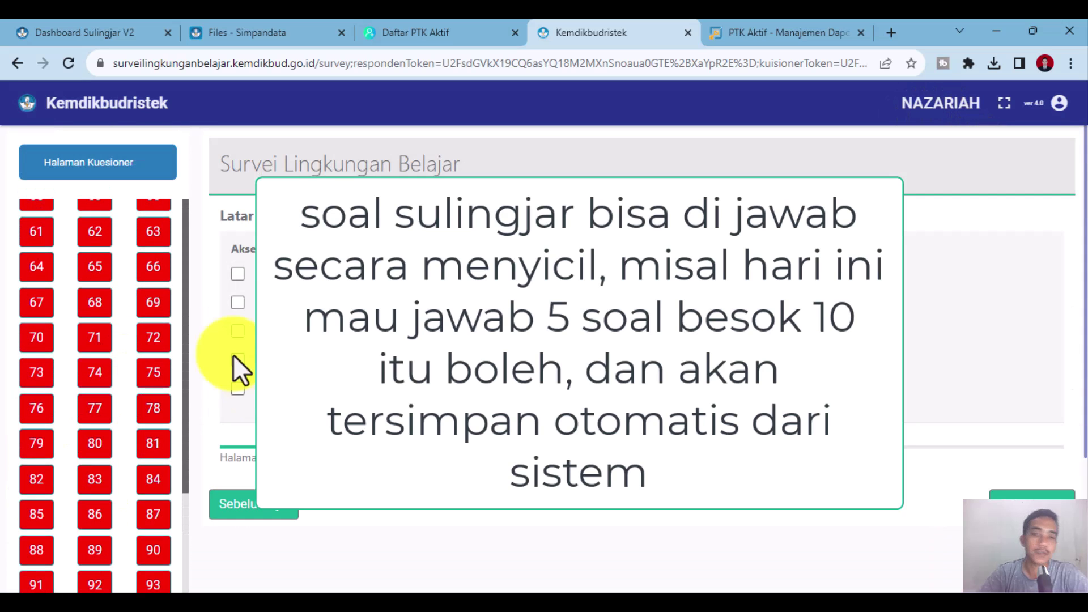
pyautogui.click(237, 302)
pyautogui.click(237, 331)
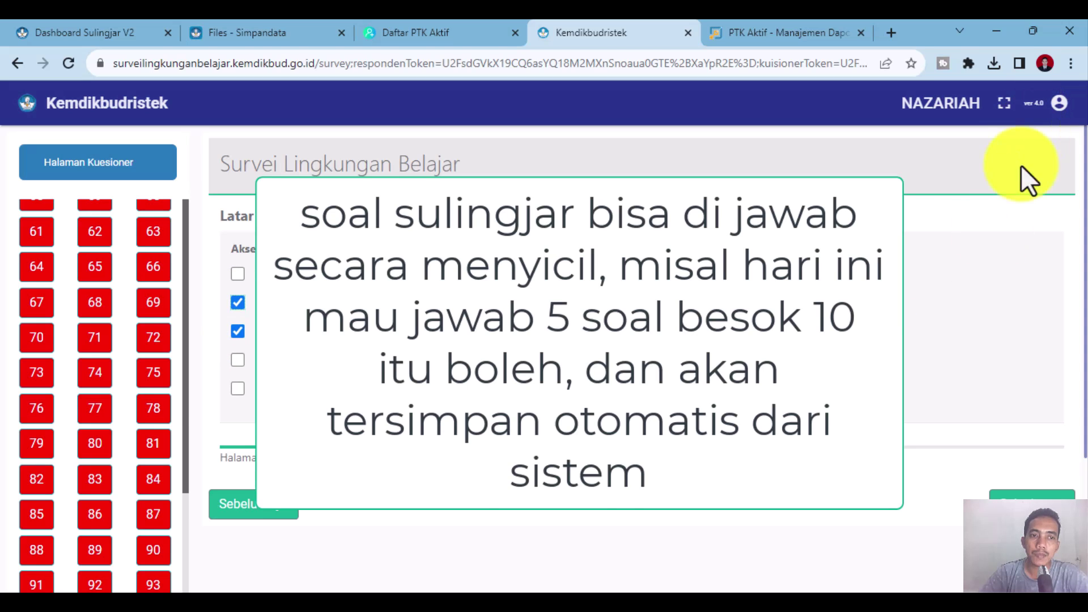
# Select KKG/MGMP/Forum Tutor Pendidikan Kesetaraan on page 3 and continue to page 4
pyautogui.scroll(12, 72, 358)
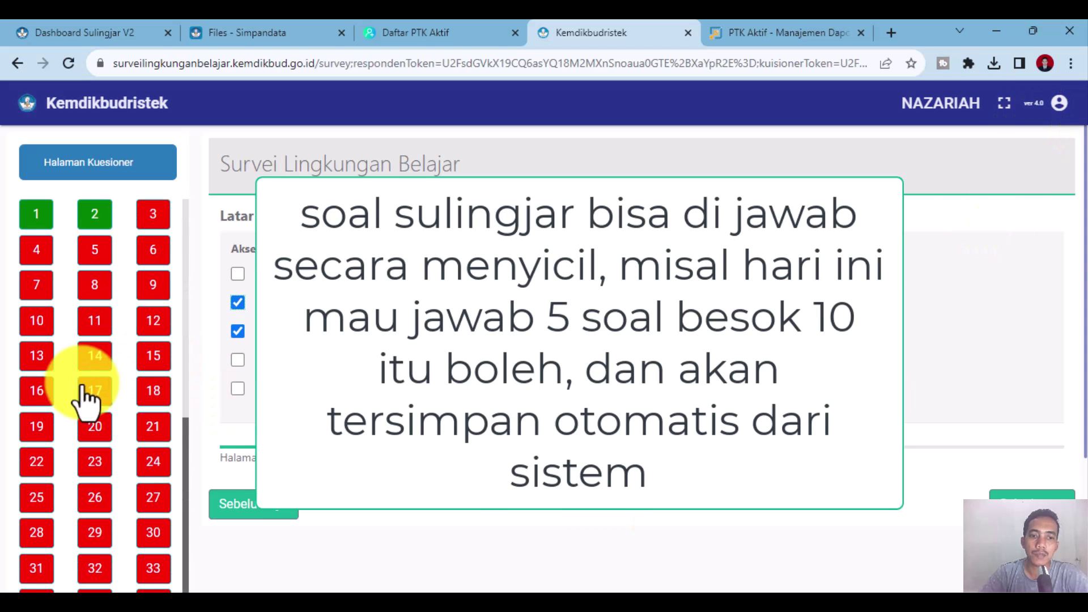
pyautogui.click(149, 222)
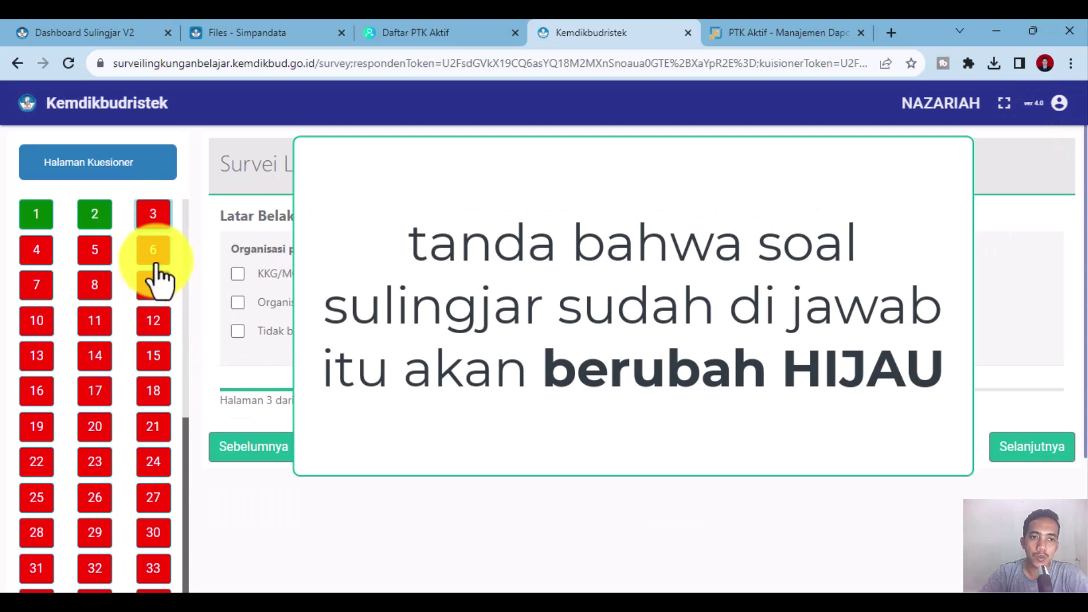
pyautogui.click(238, 275)
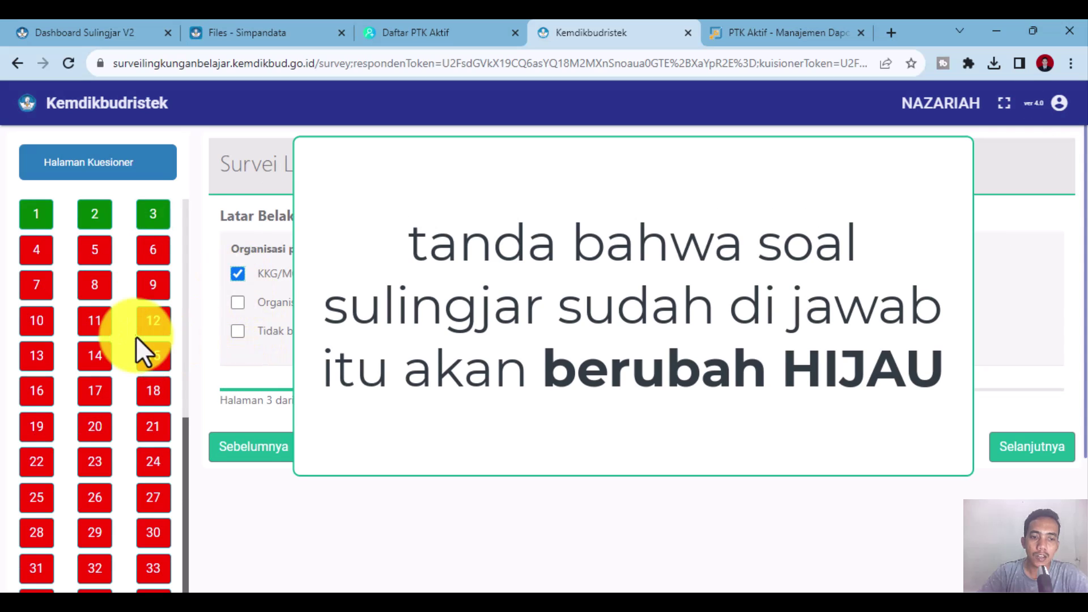
pyautogui.scroll(-15, 67, 455)
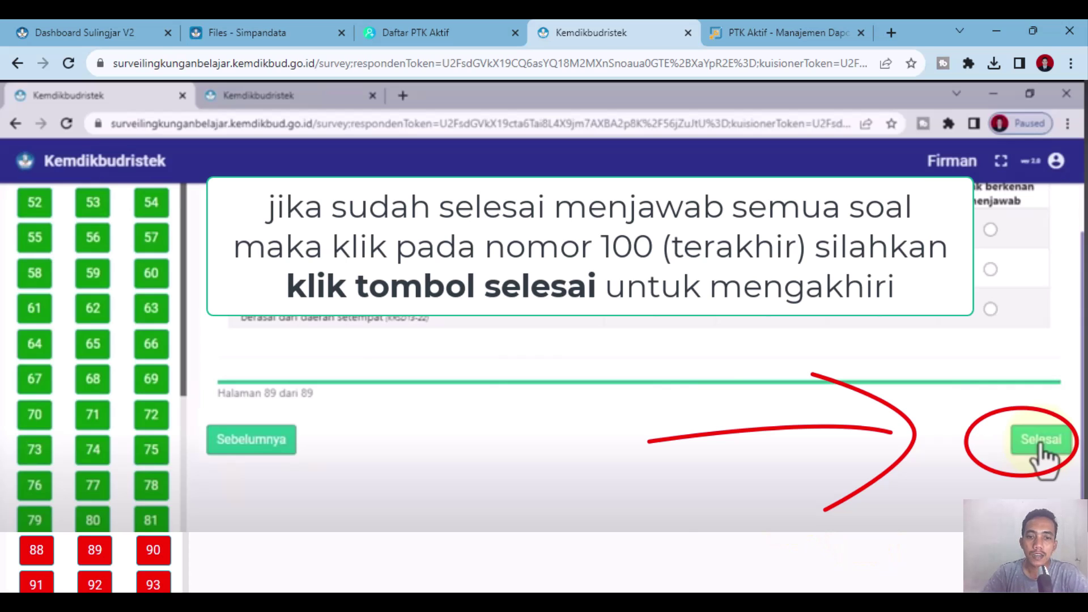
pyautogui.click(1042, 445)
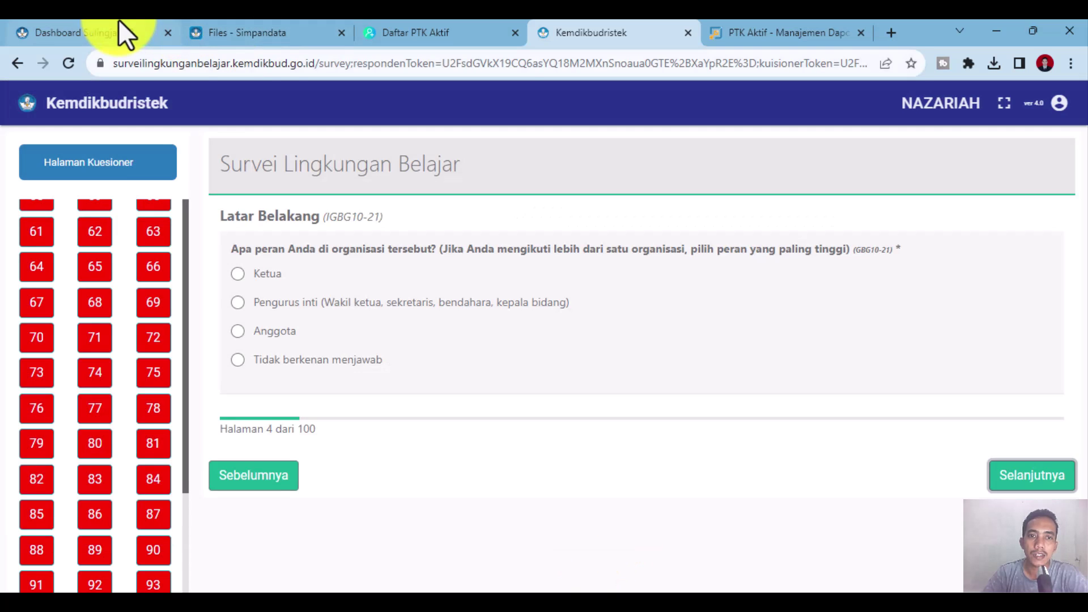
# Switch to Dashboard Sulingjar and open the Dashboard Satuan Pendidikan charts to check the survey completion status
pyautogui.click(121, 26)
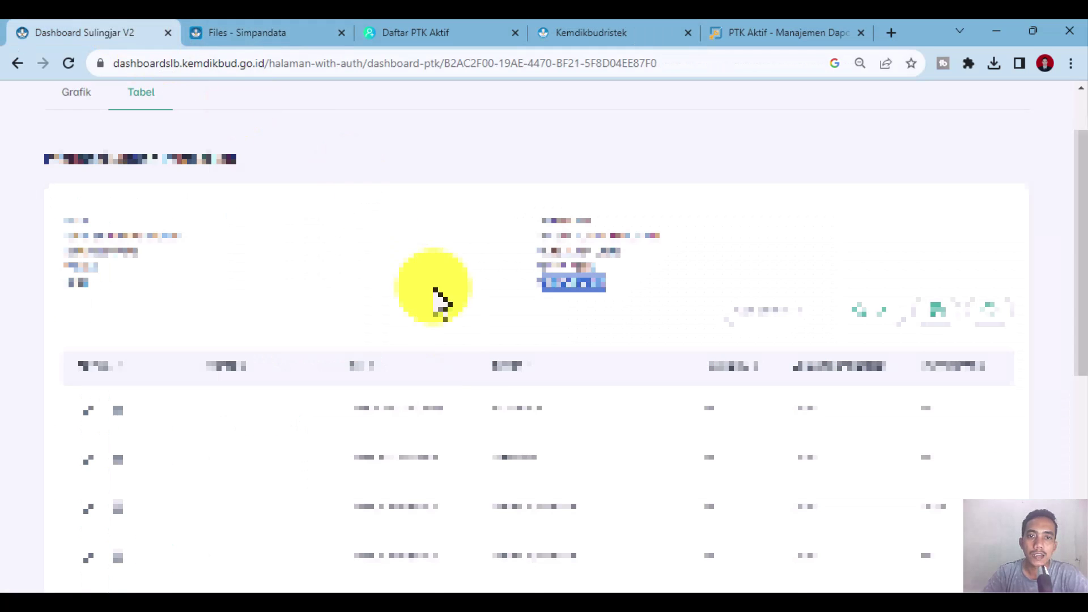
pyautogui.scroll(3, 437, 296)
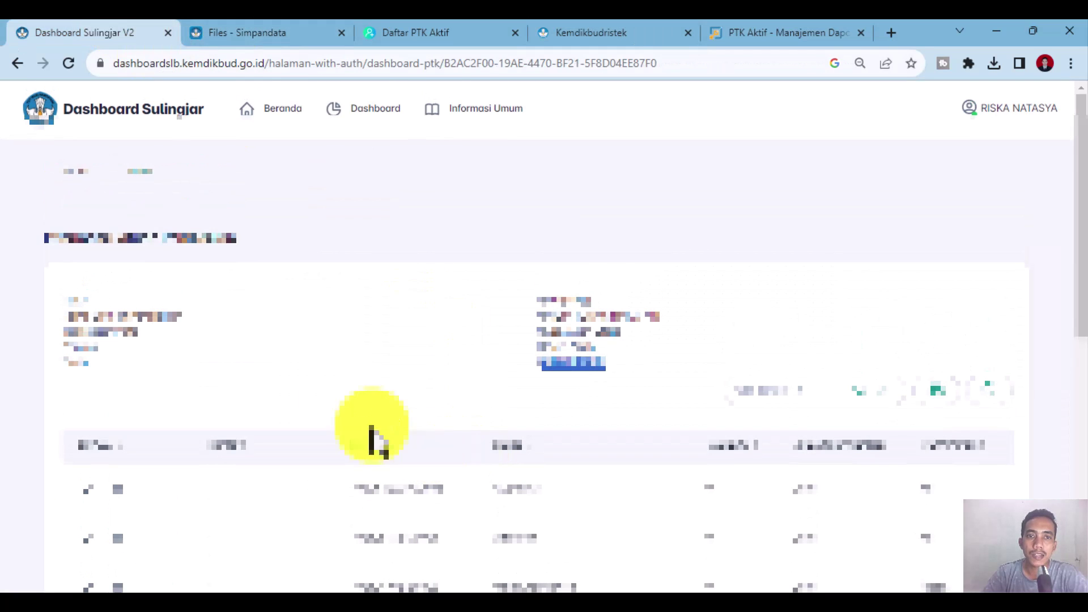
pyautogui.click(389, 110)
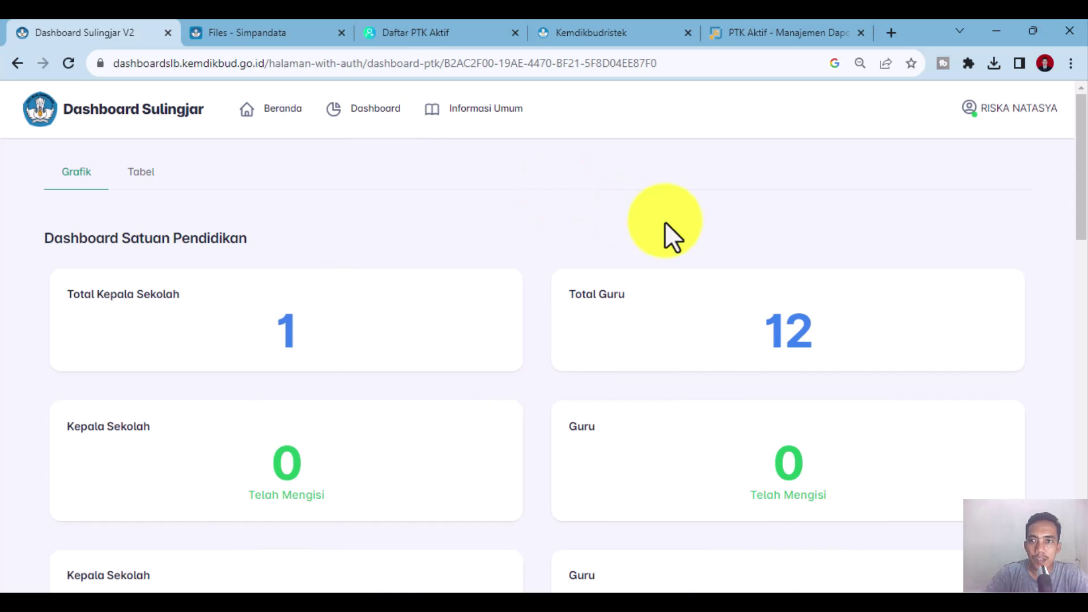
# Leave the dashboard through the account options and go to the Pilih Instansi page
pyautogui.click(981, 116)
pyautogui.click(919, 264)
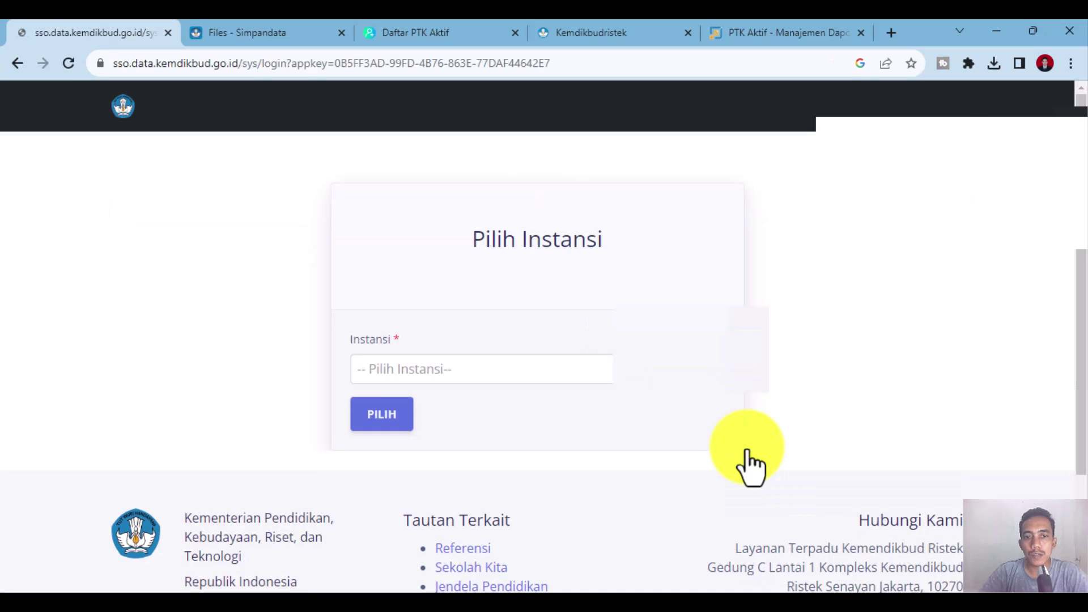
# Choose the institution for the account and look through the charts on the Dashboard Kecamatan page
pyautogui.click(538, 373)
pyautogui.click(375, 431)
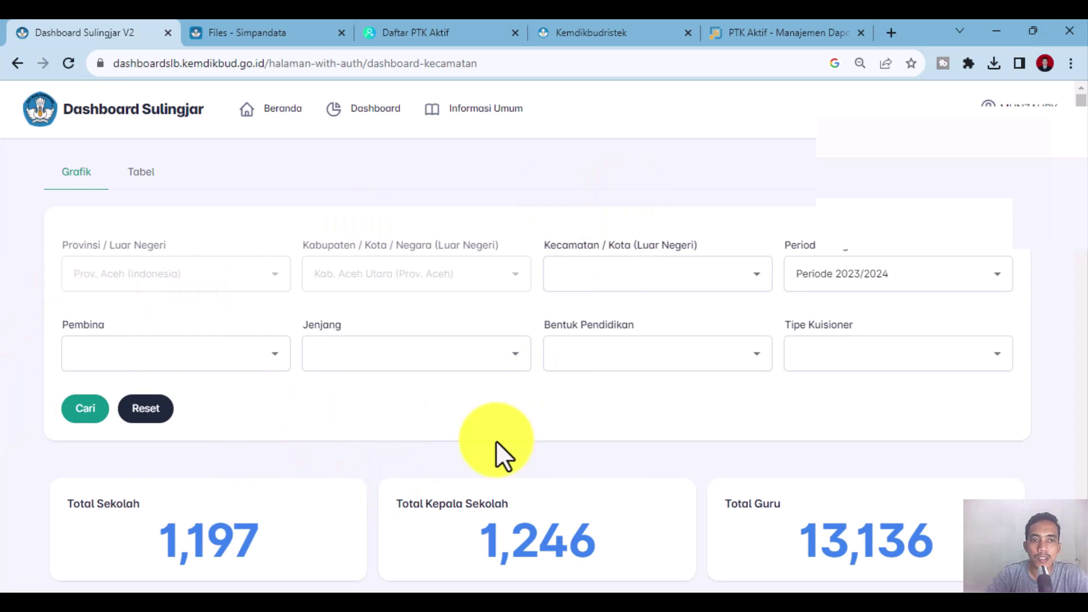
pyautogui.scroll(-15, 497, 443)
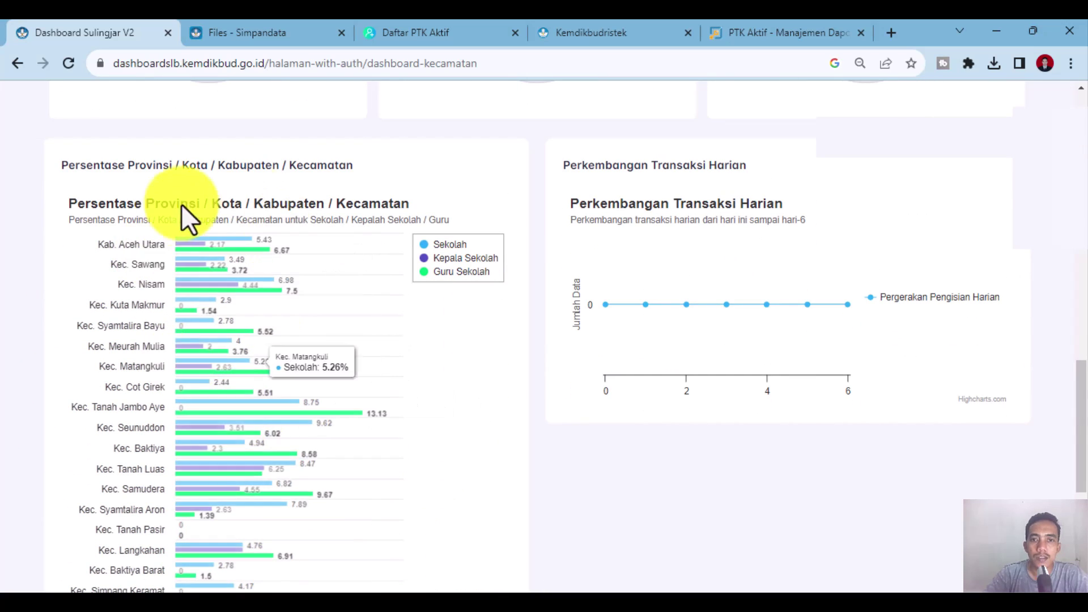
pyautogui.scroll(-6, 339, 368)
pyautogui.scroll(16, 255, 499)
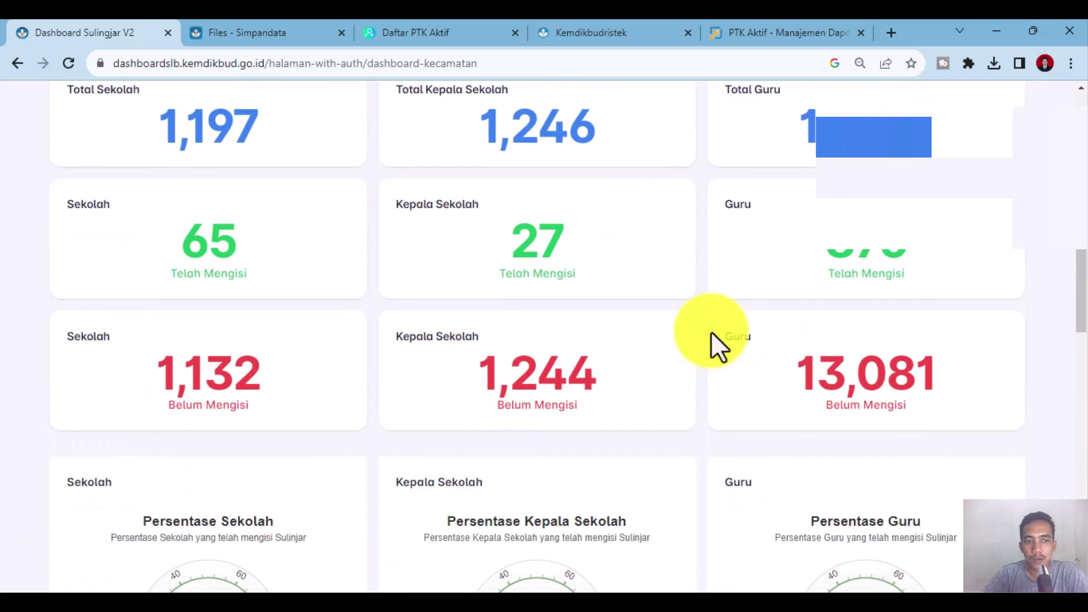
pyautogui.scroll(5, 488, 345)
# Examine the total, Telah Mengisi and Belum Mengisi figures for Sekolah, Kepala Sekolah and Guru
pyautogui.scroll(-3, 488, 345)
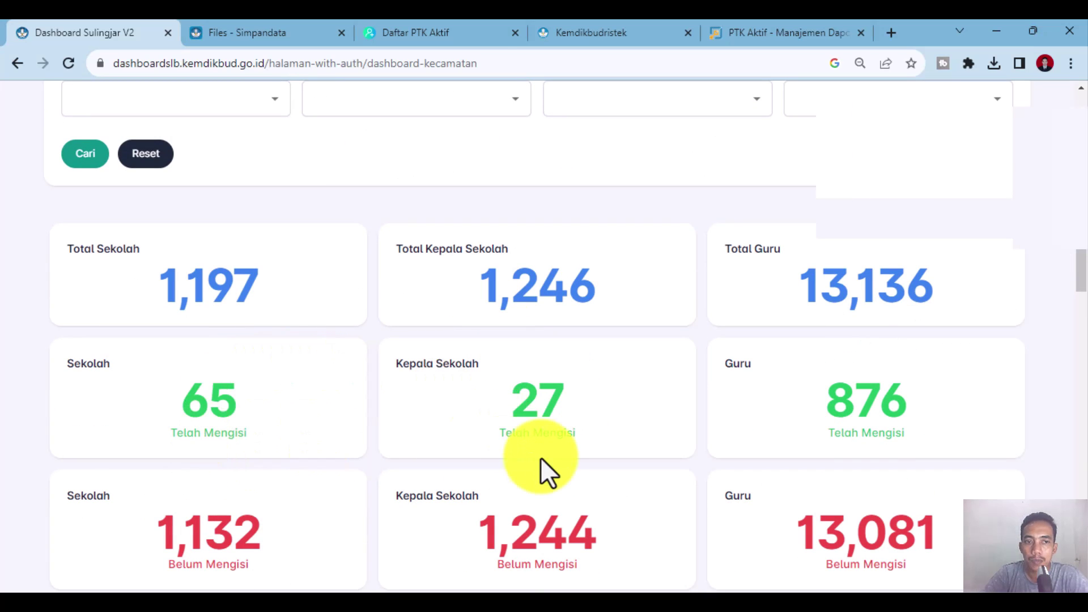
pyautogui.scroll(3, 601, 465)
pyautogui.scroll(-3, 885, 444)
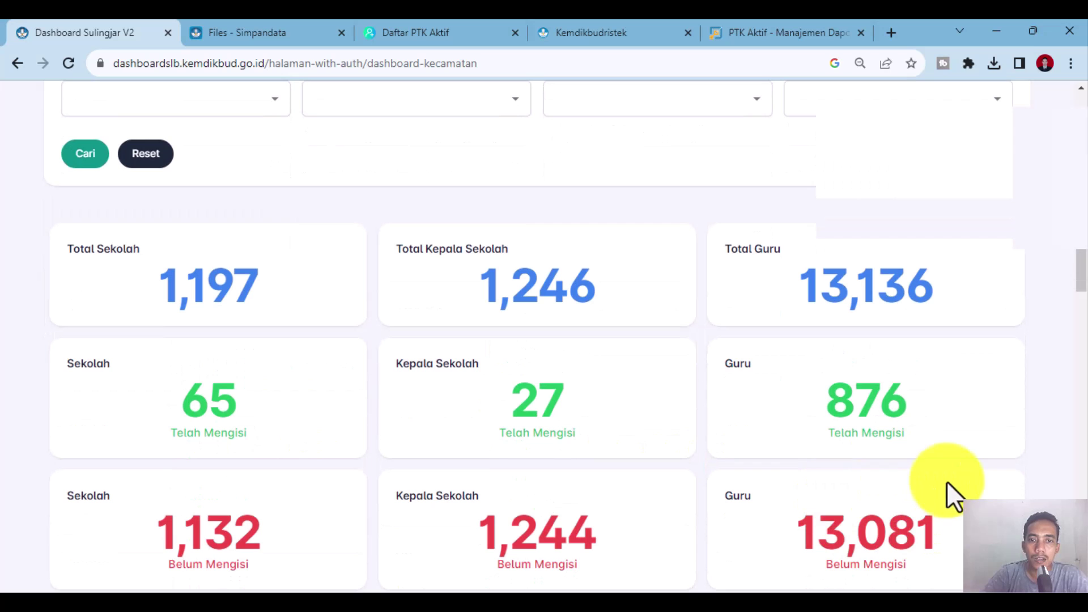
pyautogui.moveTo(158, 289); pyautogui.dragTo(559, 284)
pyautogui.moveTo(729, 291); pyautogui.dragTo(928, 292)
pyautogui.click(1040, 320)
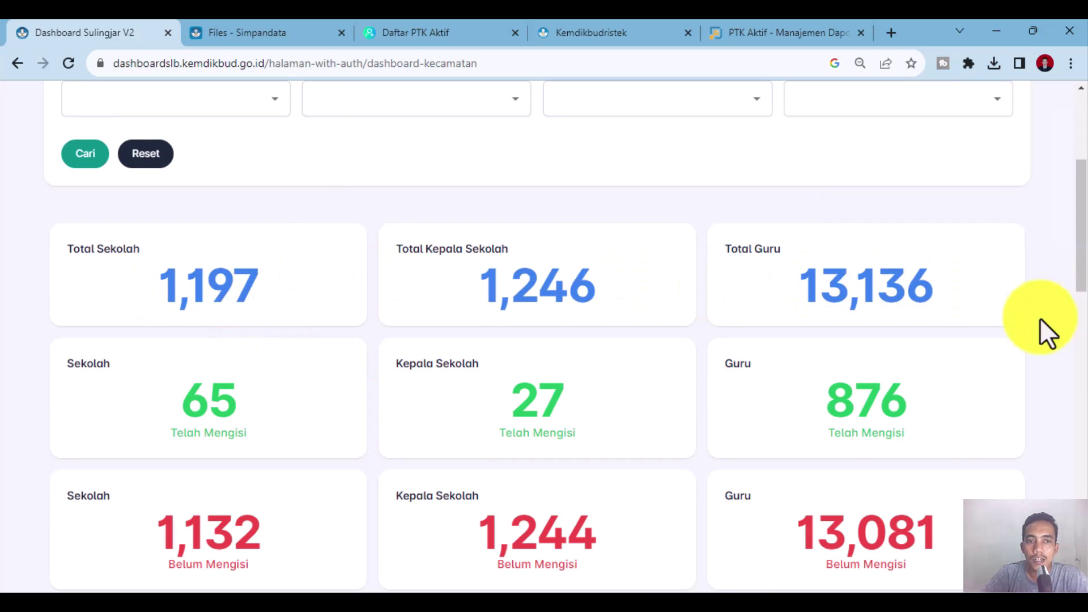
pyautogui.scroll(-4, 995, 471)
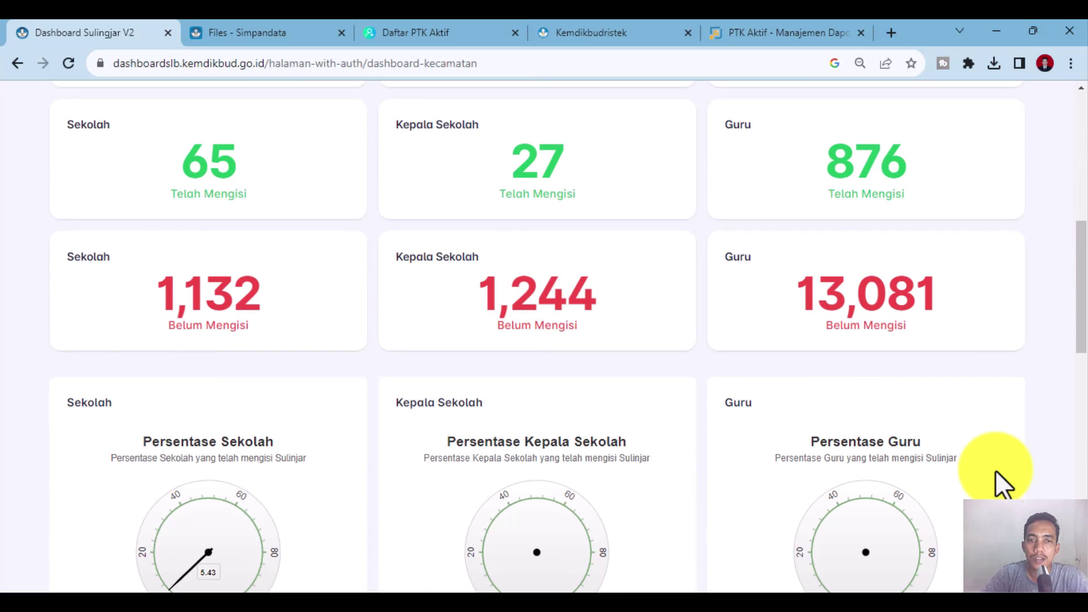
pyautogui.scroll(3, 809, 481)
pyautogui.scroll(6, 986, 493)
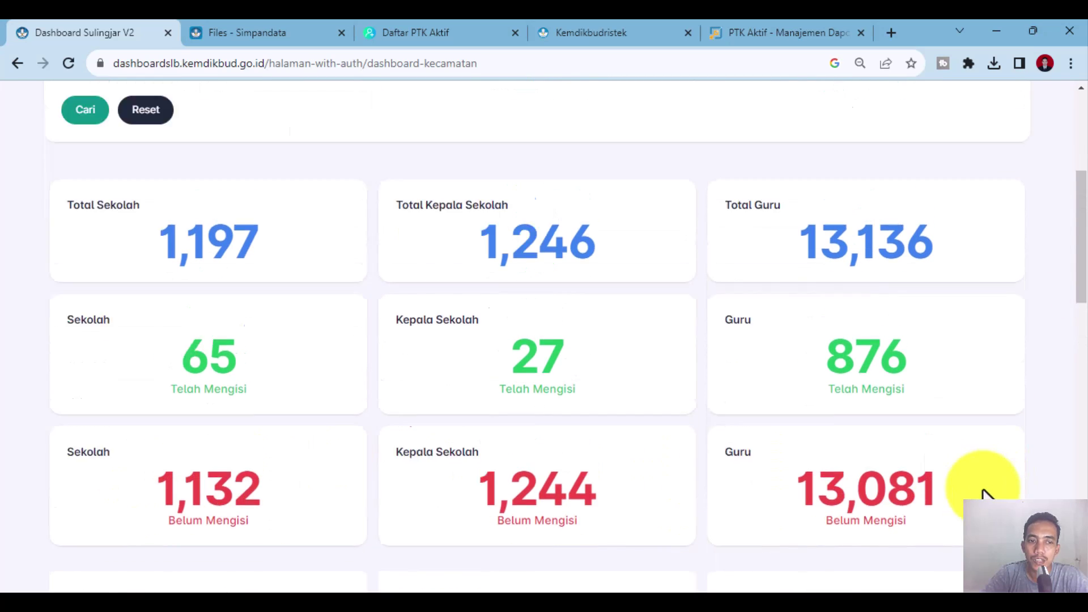
# Set the dashboard filters to Pembina Sekolah (Kemdikbudristek), Jenjang SD/MI/Sederajat and Bentuk Pendidikan SD
pyautogui.click(227, 356)
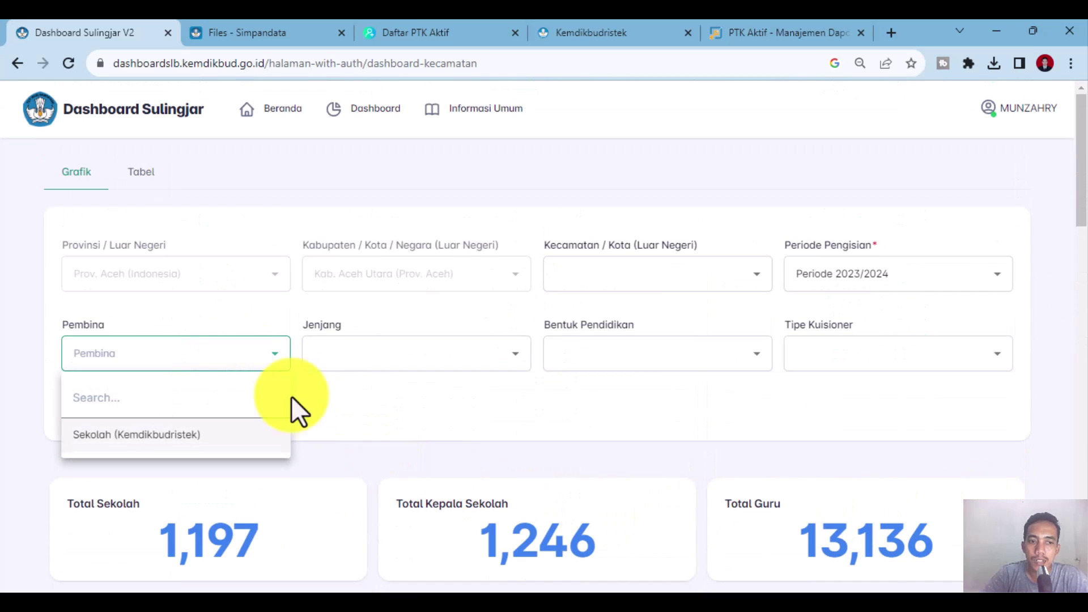
pyautogui.click(230, 447)
pyautogui.click(382, 363)
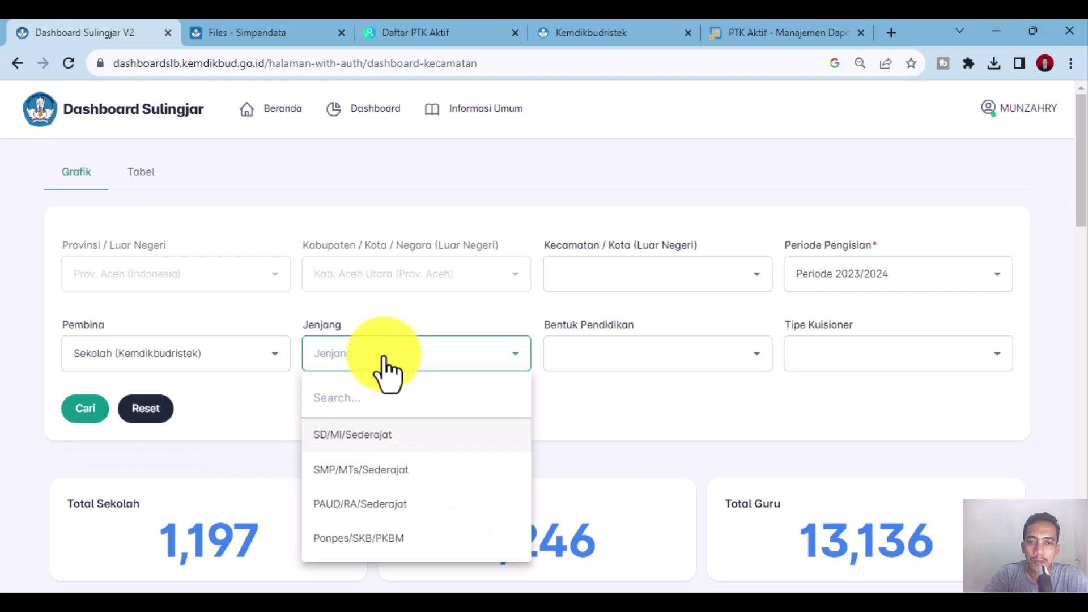
pyautogui.click(348, 441)
pyautogui.click(565, 362)
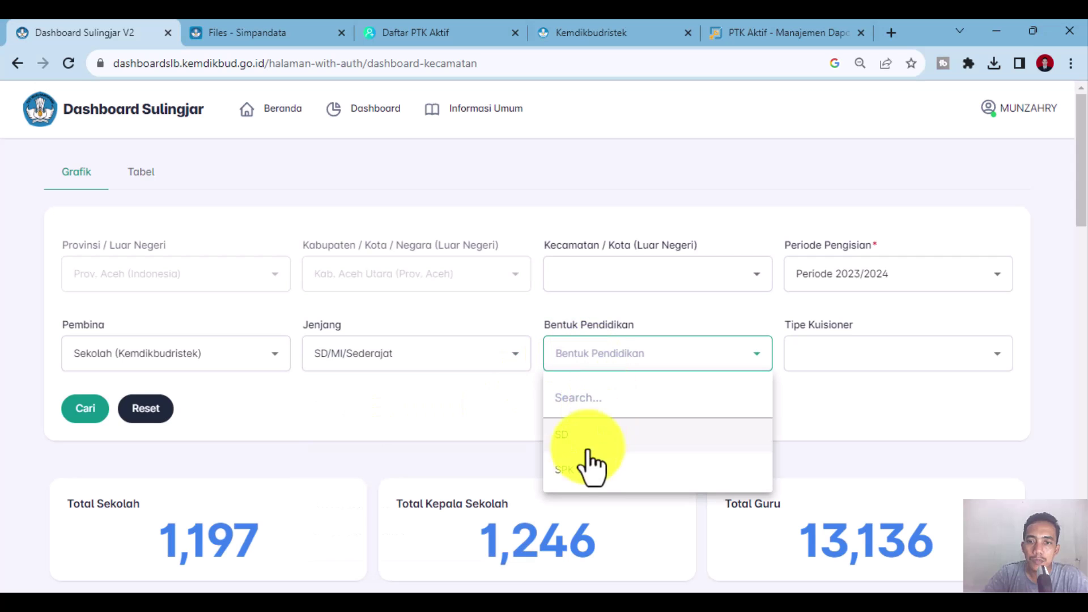
pyautogui.click(647, 433)
# Check the Tipe Kuisioner options without choosing one, and run the filtered search to review the SD completion figures
pyautogui.click(828, 357)
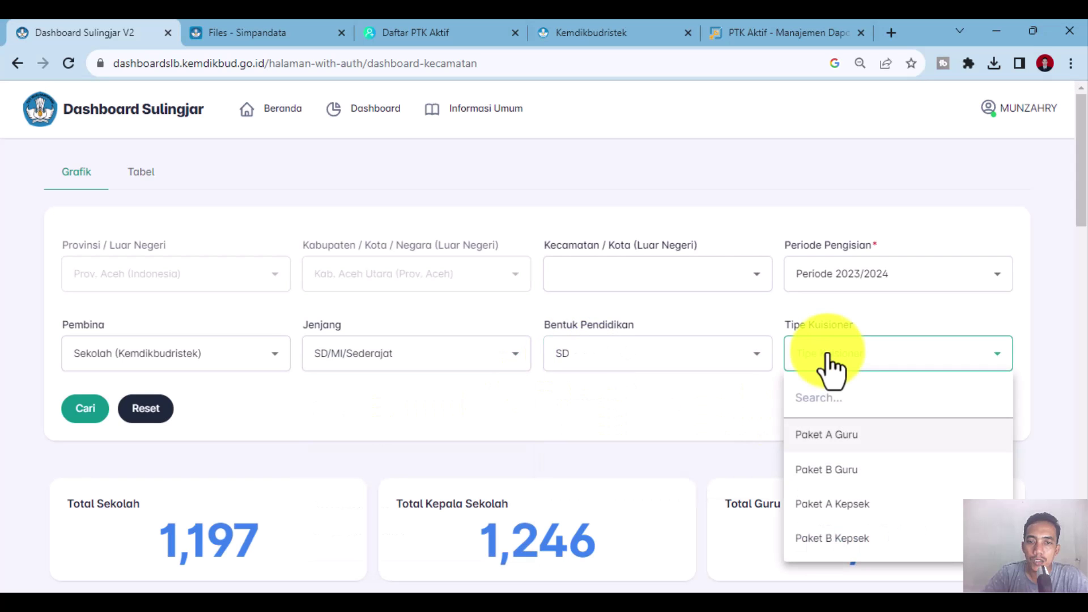
pyautogui.scroll(-4, 943, 529)
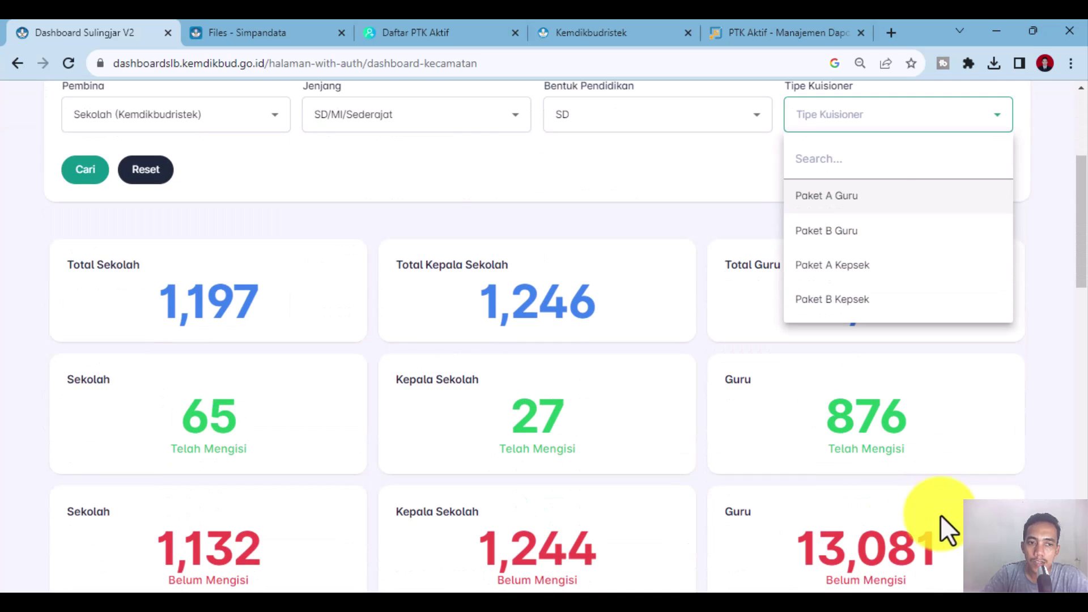
pyautogui.scroll(3, 586, 481)
pyautogui.scroll(2, 587, 482)
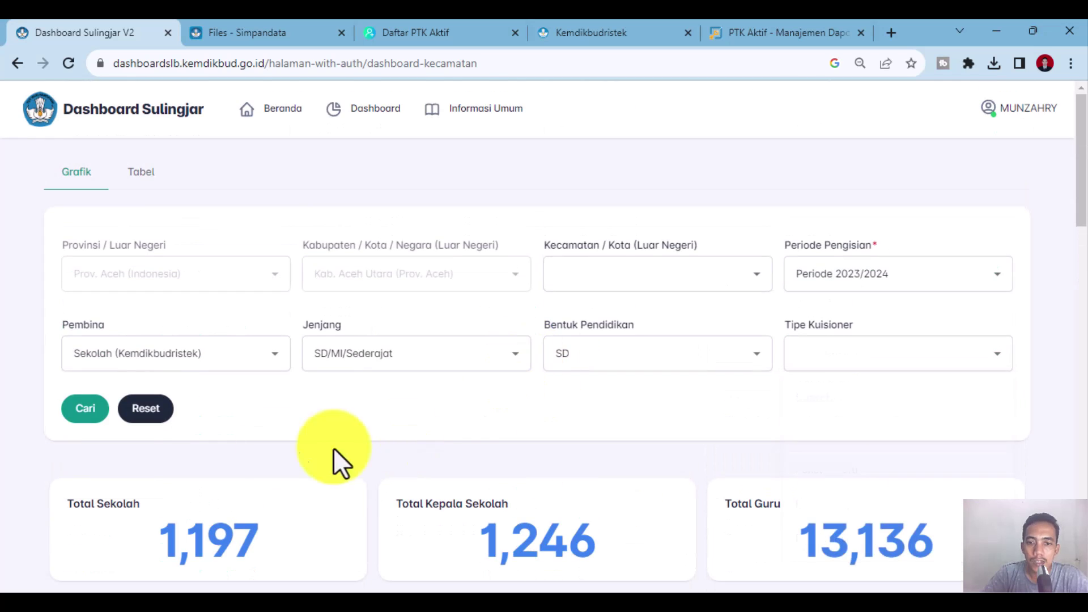
pyautogui.click(78, 409)
pyautogui.scroll(-4, 509, 502)
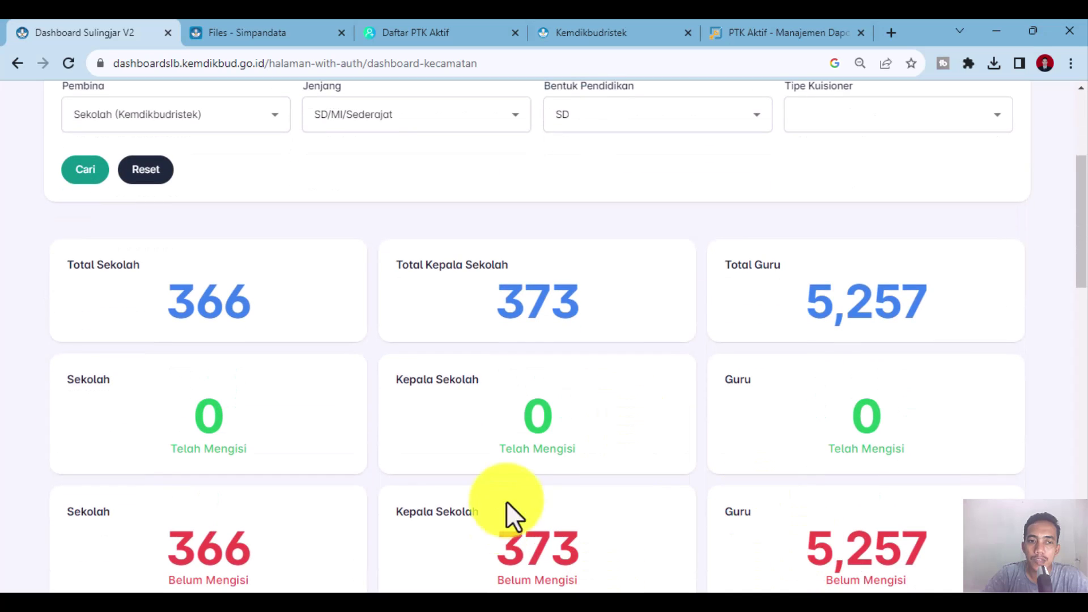
pyautogui.scroll(4, 518, 505)
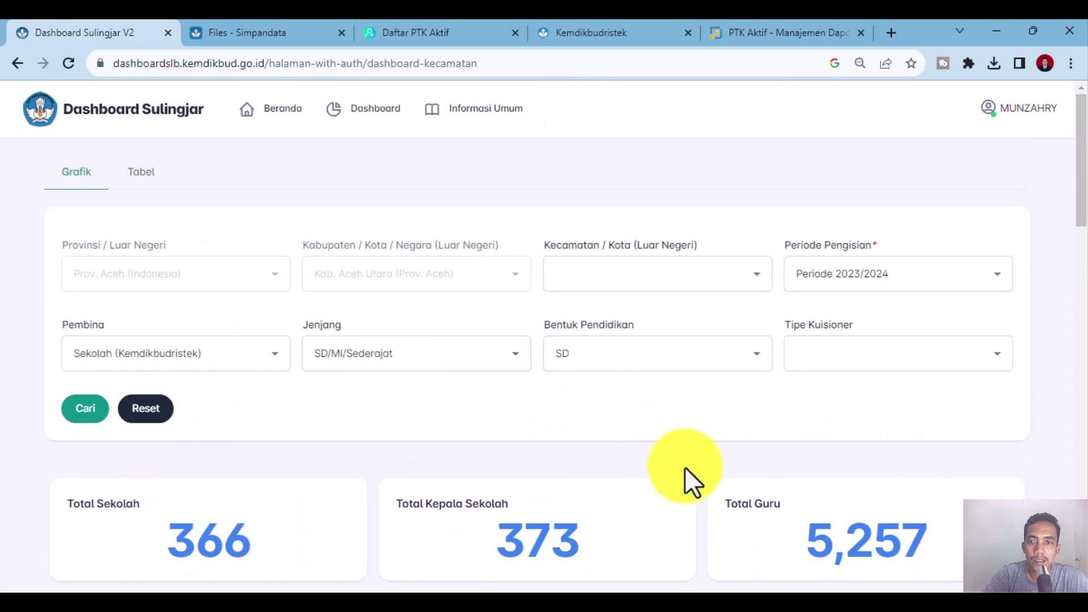
# Reset the dashboard filters and log out of Dashboard Sulingjar
pyautogui.click(145, 409)
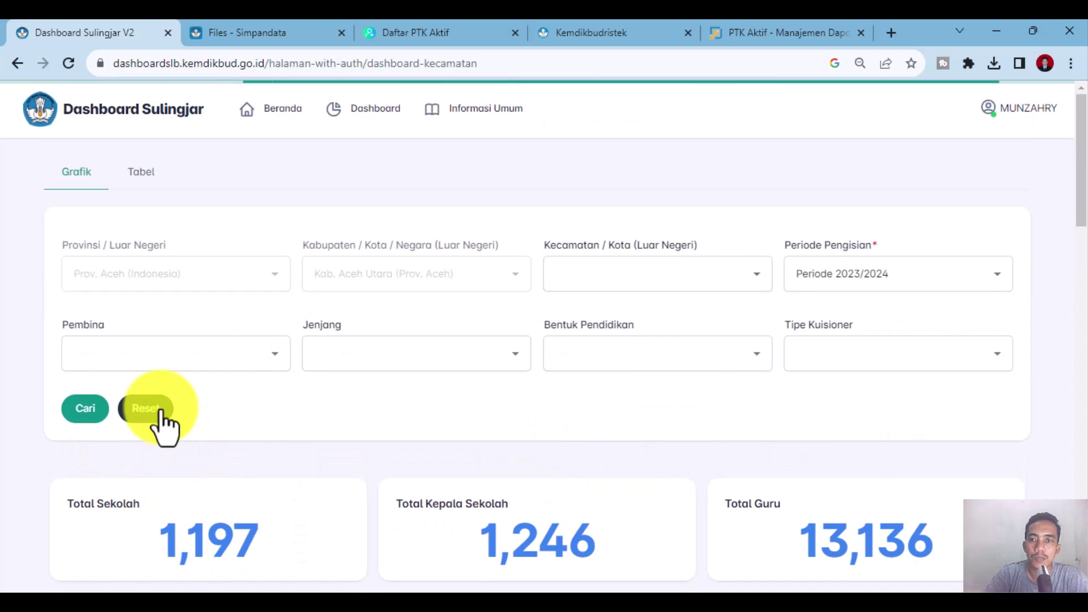
pyautogui.click(991, 107)
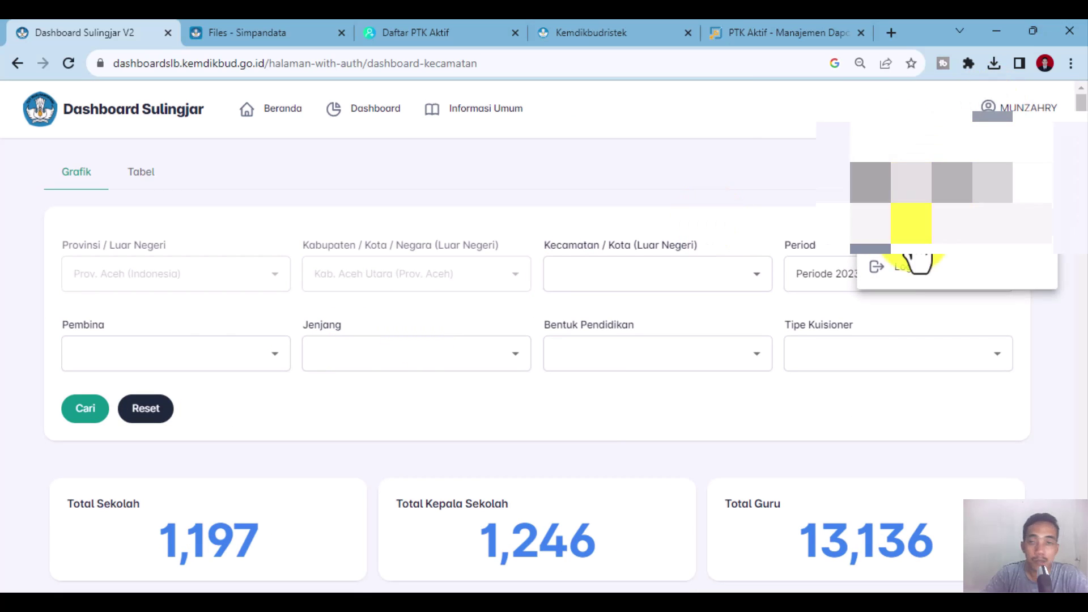
pyautogui.click(895, 273)
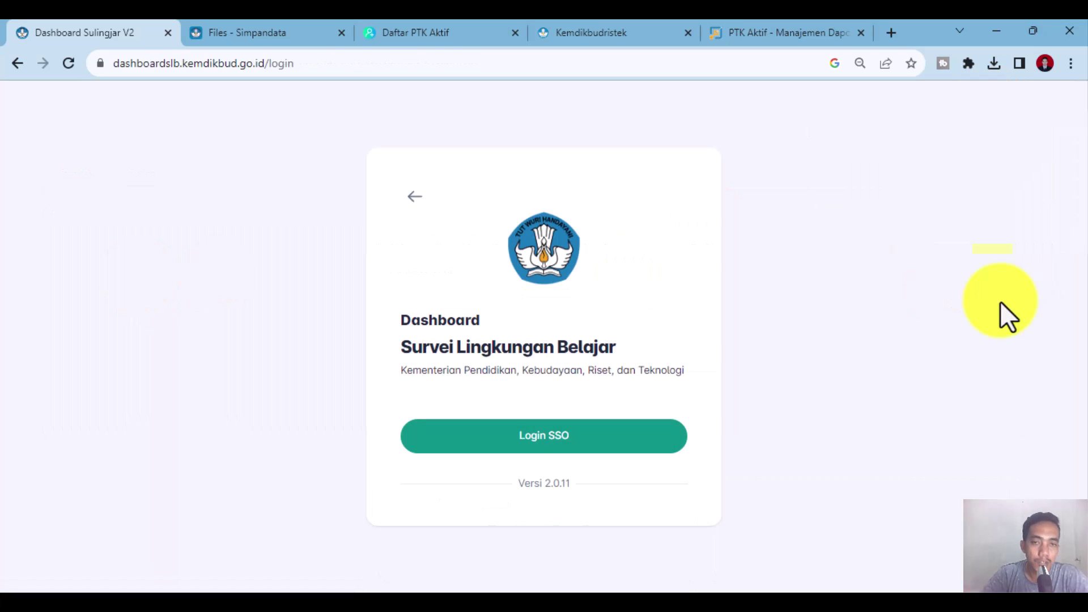
# Close the PTK Aktif - Manajemen Dapodik and Kemdikbudristek questionnaire pages, glancing over the other open pages in between
pyautogui.click(861, 41)
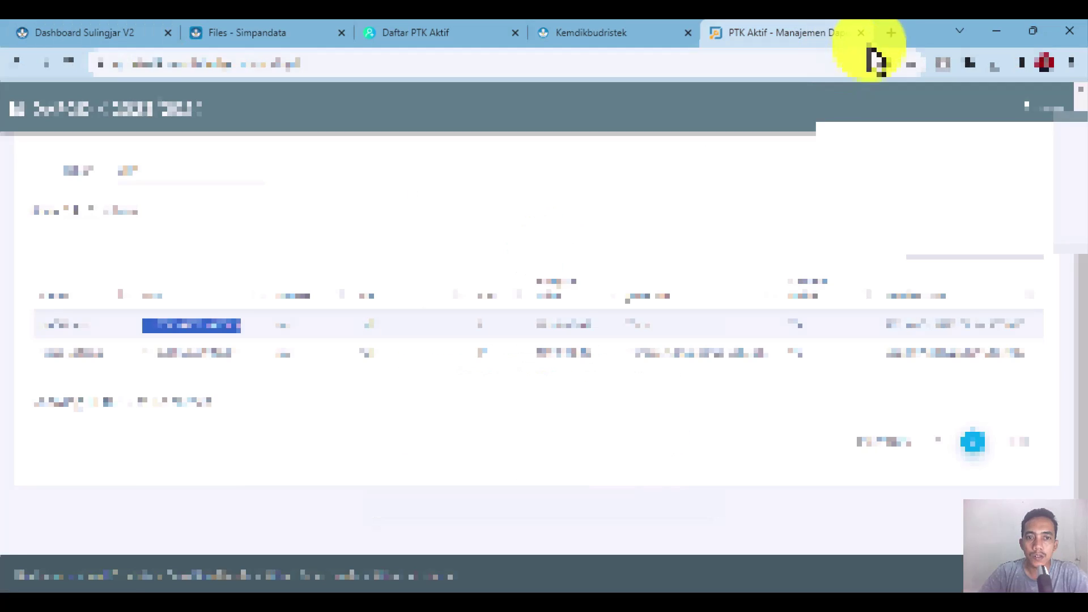
pyautogui.click(861, 33)
pyautogui.click(499, 32)
pyautogui.click(658, 33)
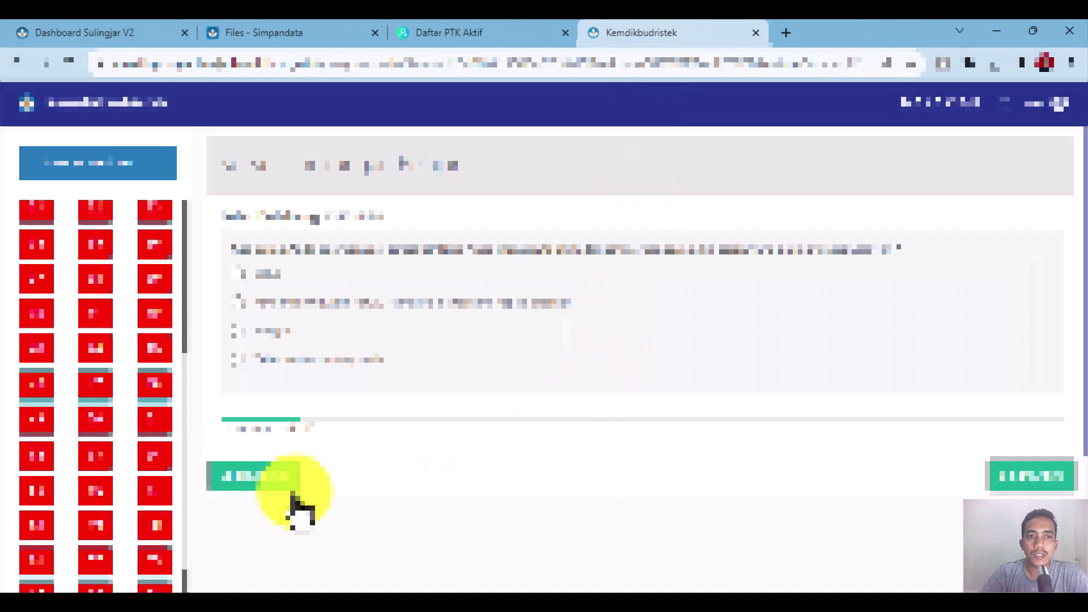
pyautogui.click(332, 34)
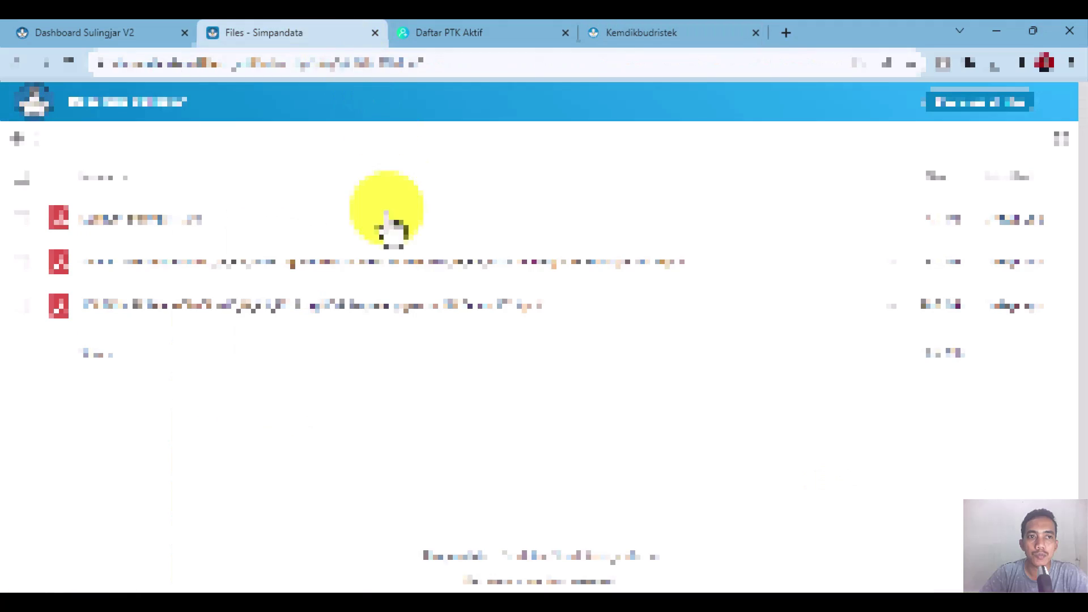
pyautogui.click(108, 30)
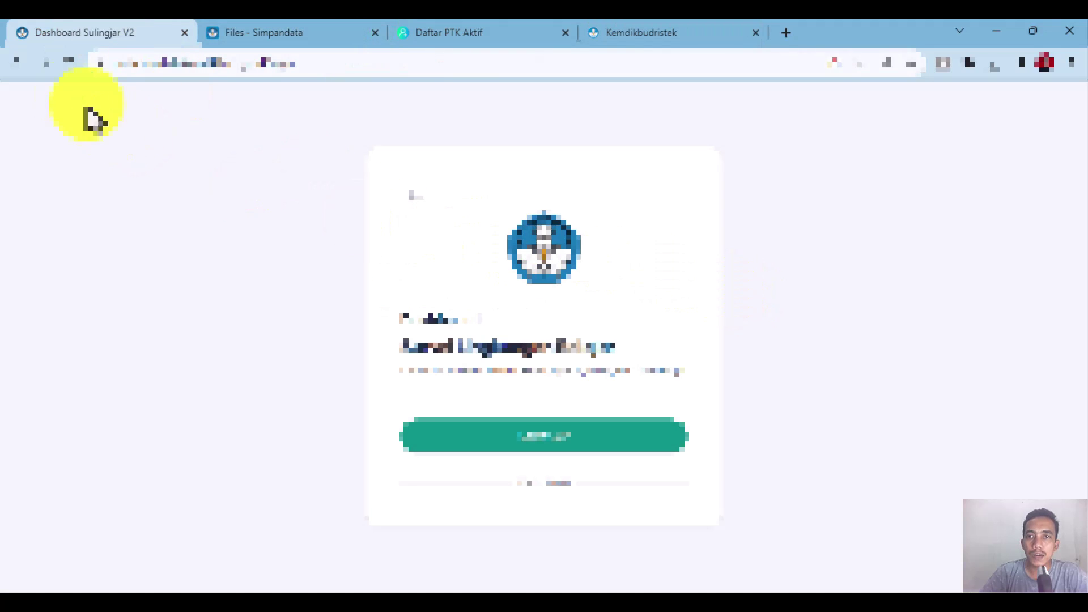
pyautogui.click(462, 34)
pyautogui.click(661, 35)
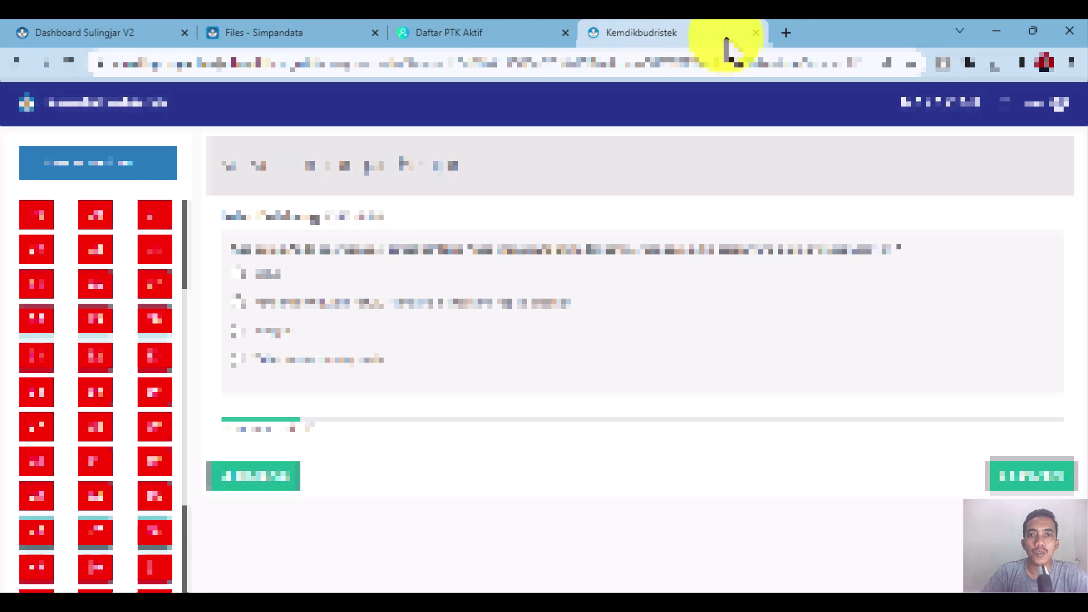
pyautogui.click(757, 33)
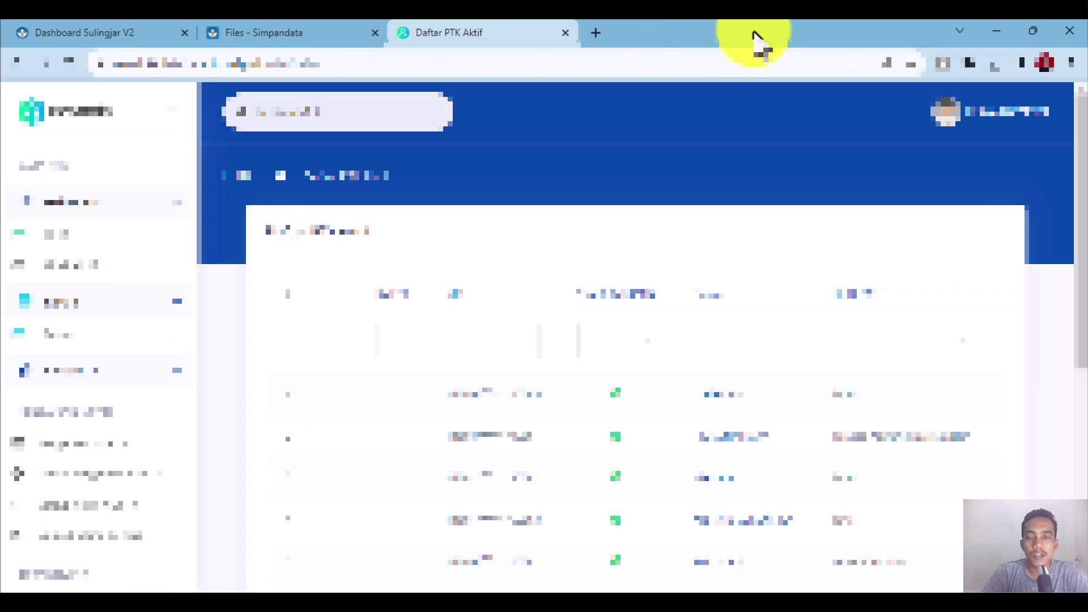